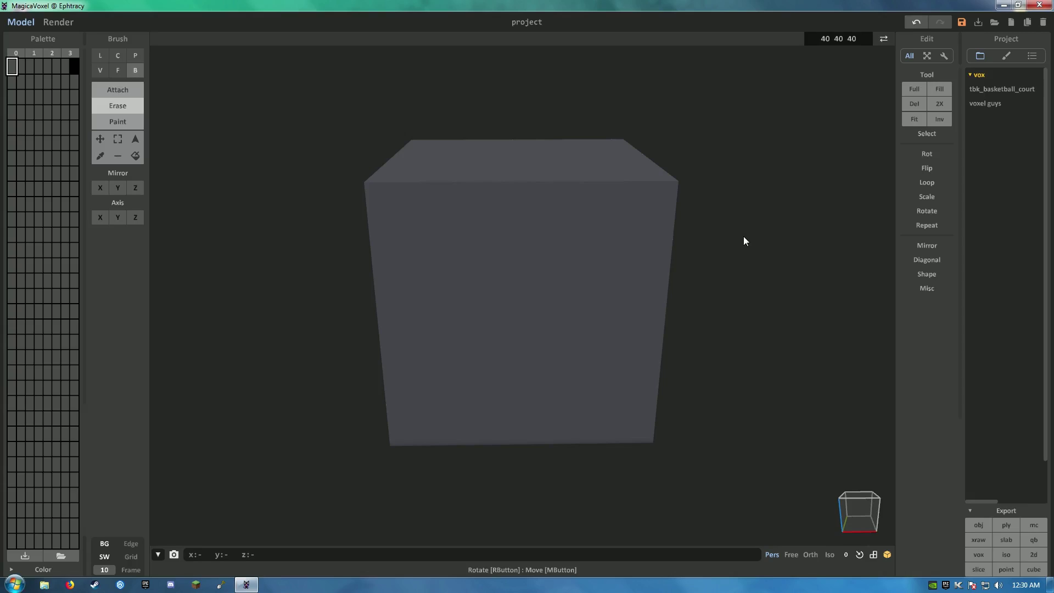
# Step: Clear the default cube and open the palette colour editor, keeping the original grey palette
pyautogui.press('Delete')
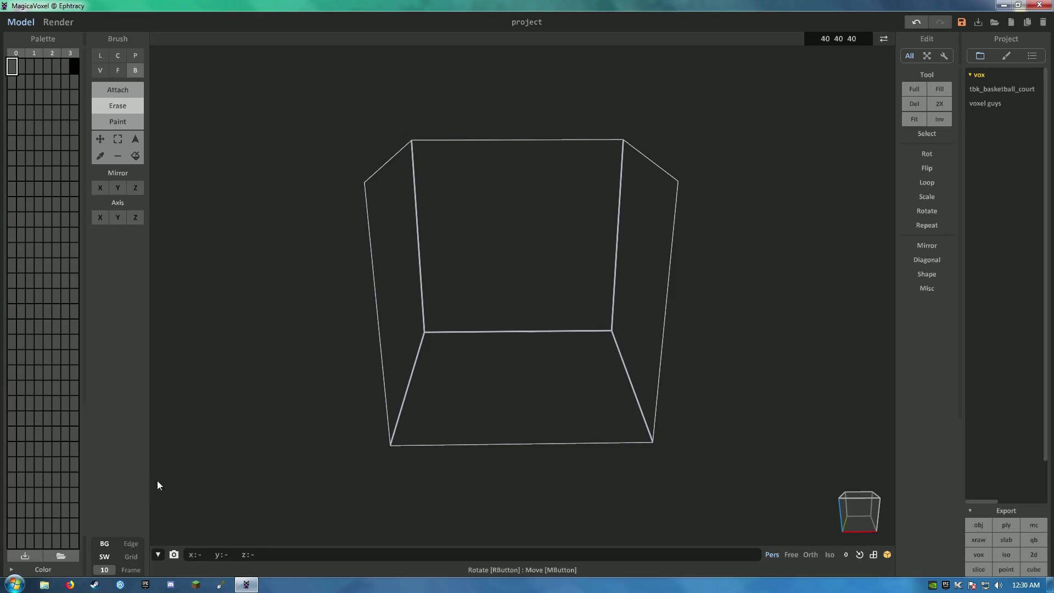
pyautogui.click(43, 570)
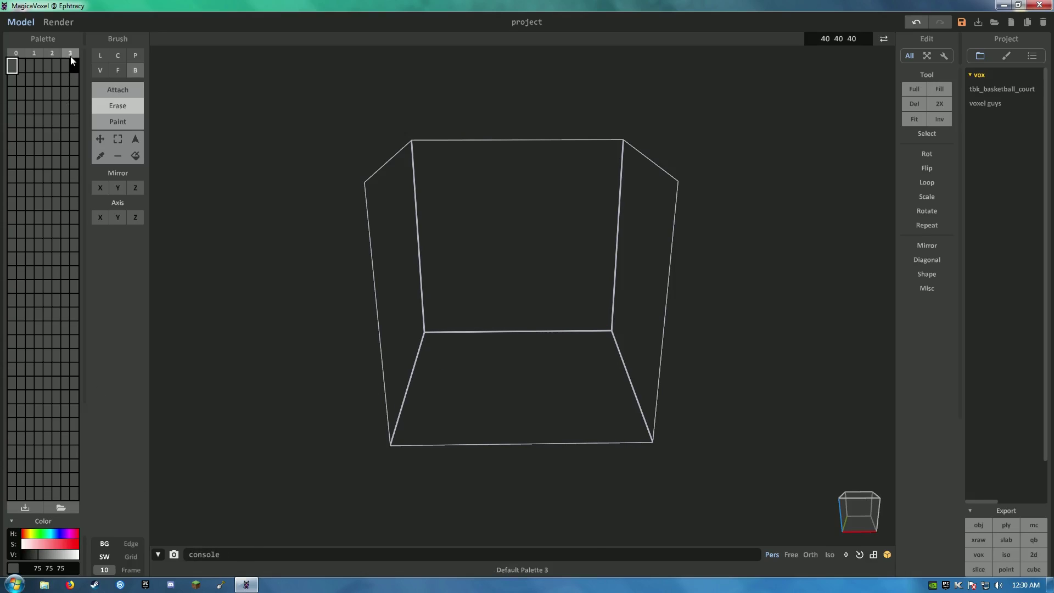
pyautogui.click(32, 52)
pyautogui.click(20, 53)
# Step: Tune hue, saturation and brightness to a light tan, RGB 210 158 99
pyautogui.click(28, 530)
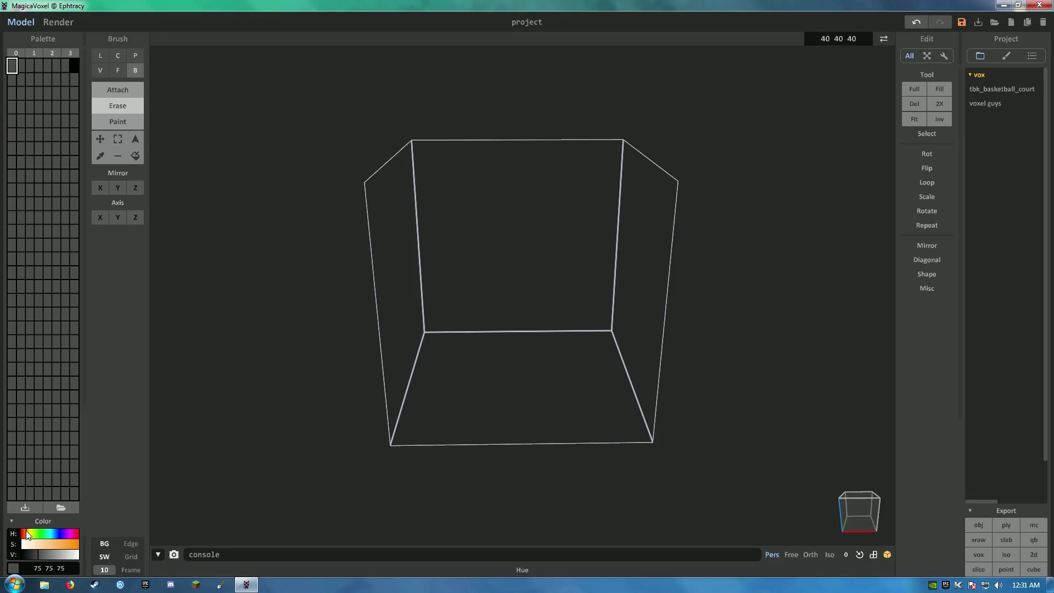
pyautogui.click(53, 544)
pyautogui.click(64, 554)
pyautogui.click(49, 543)
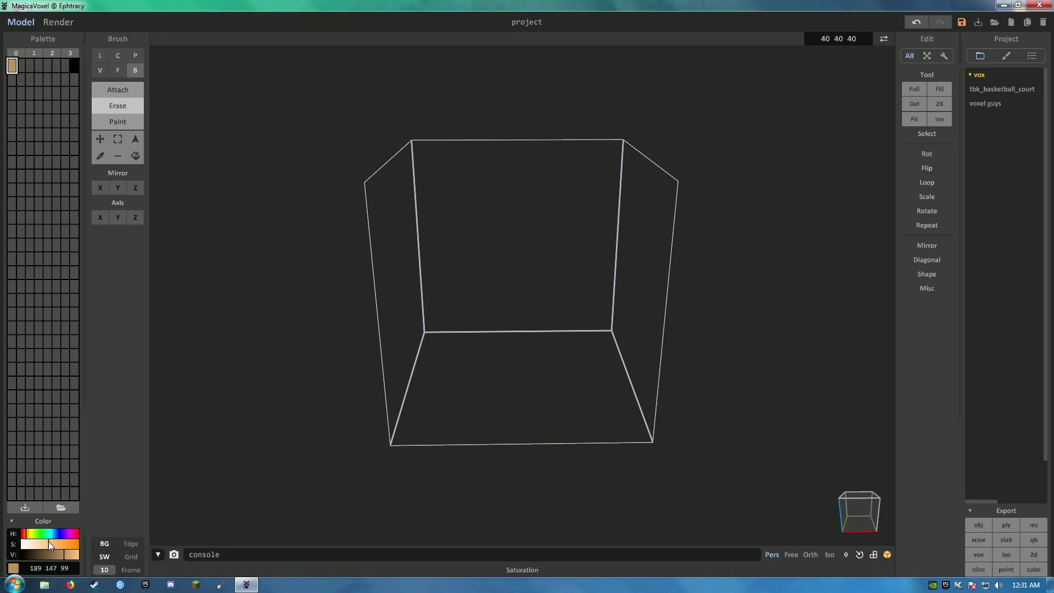
pyautogui.click(67, 553)
pyautogui.moveTo(61, 543); pyautogui.dragTo(79, 544)
pyautogui.click(52, 541)
# Step: Set the single-voxel V brush to Attach and orbit to a steeper floor view
pyautogui.scroll(6, 483, 426)
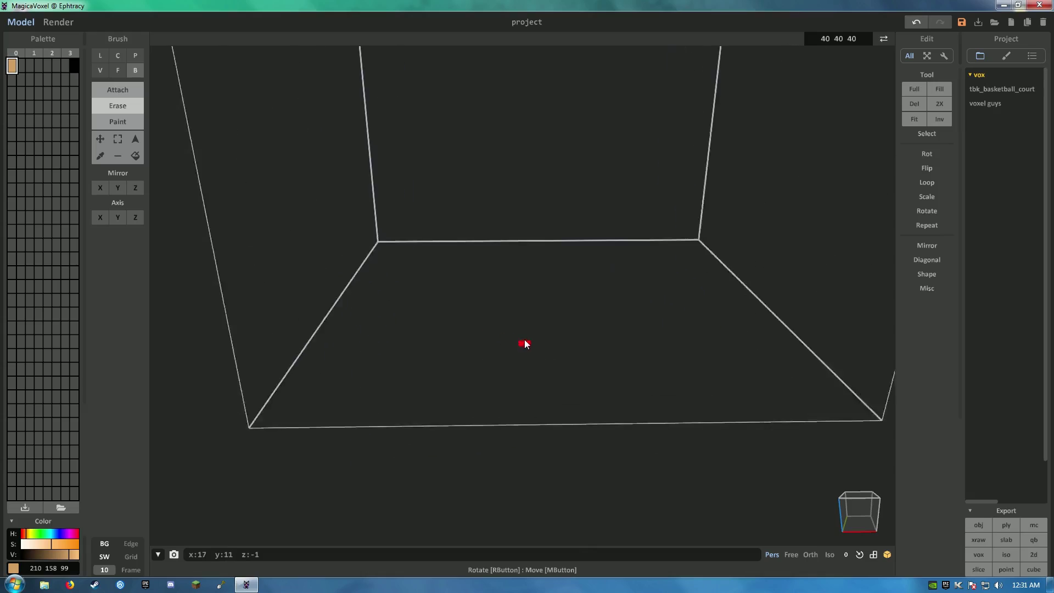
pyautogui.moveTo(540, 324)
pyautogui.mouseDown(button='right')
pyautogui.moveTo(493, 324)
pyautogui.moveTo(512, 302)
pyautogui.moveTo(558, 302)
pyautogui.moveTo(445, 295)
pyautogui.moveTo(437, 331)
pyautogui.moveTo(461, 339)
pyautogui.moveTo(496, 232)
pyautogui.moveTo(468, 367)
pyautogui.moveTo(505, 238)
pyautogui.moveTo(495, 308)
pyautogui.moveTo(551, 313)
pyautogui.mouseUp(button='right')
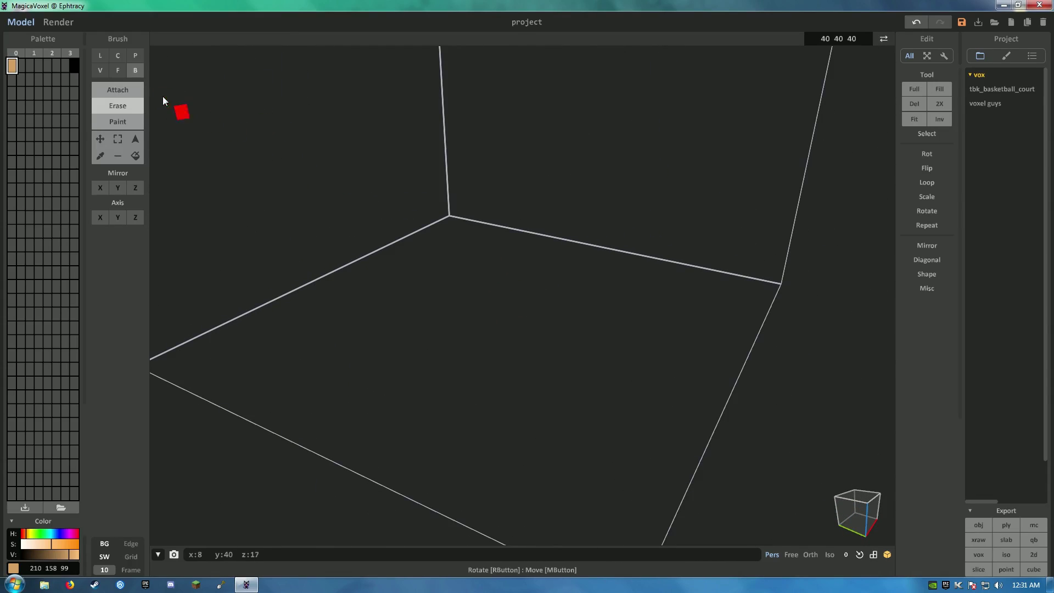
pyautogui.click(100, 71)
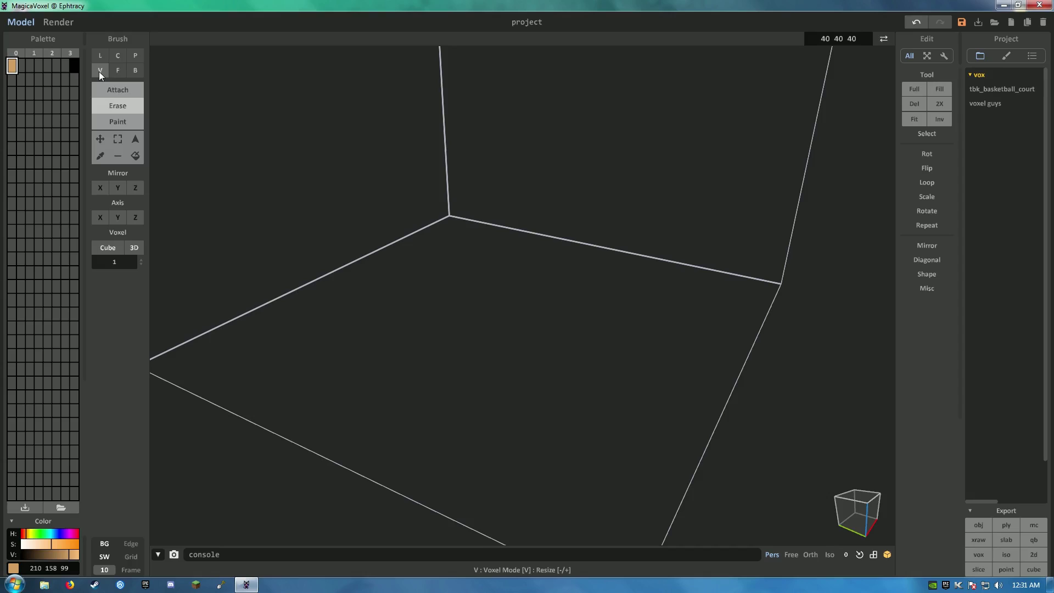
pyautogui.click(111, 95)
pyautogui.scroll(3, 445, 324)
pyautogui.moveTo(445, 325); pyautogui.dragTo(479, 361, button='right')
# Step: Place four tan voxels on the floor at the corners of a rectangle
pyautogui.click(446, 292)
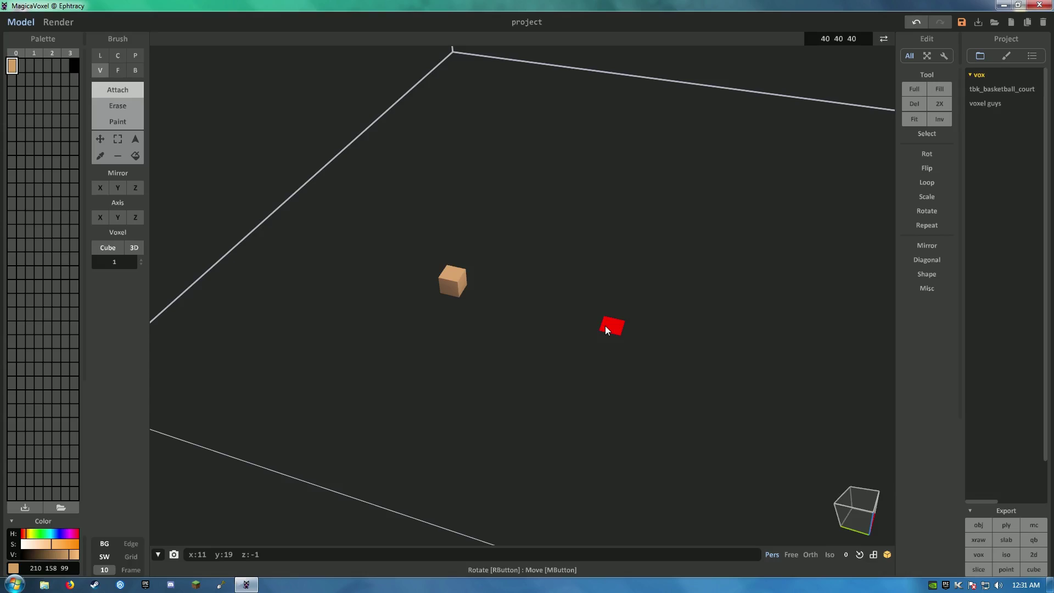
pyautogui.click(604, 325)
pyautogui.moveTo(683, 329); pyautogui.dragTo(601, 270, button='right')
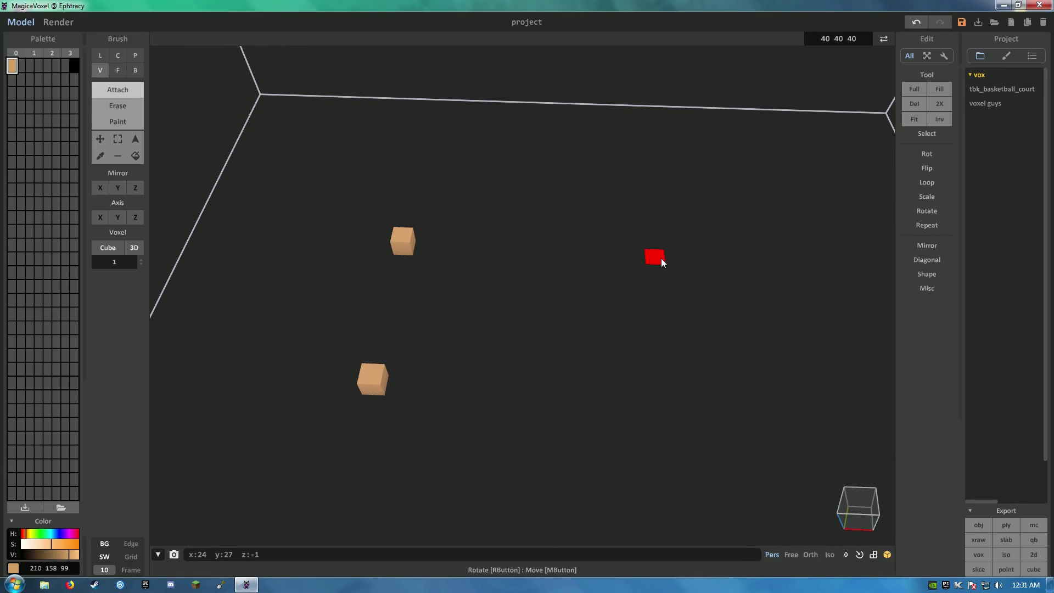
pyautogui.click(693, 259)
pyautogui.click(711, 400)
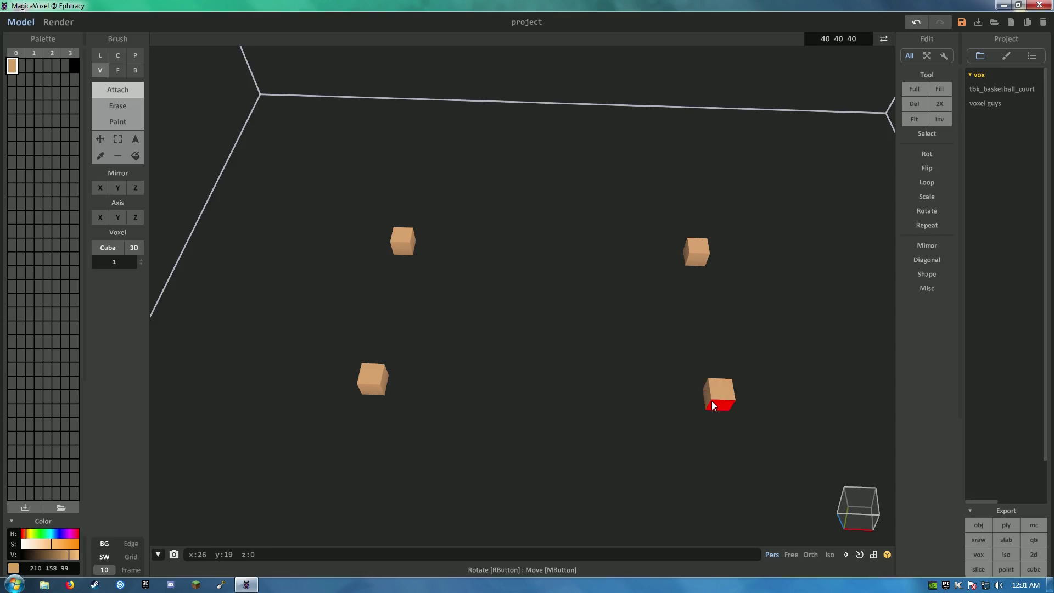
pyautogui.moveTo(711, 401)
pyautogui.mouseDown(button='right')
pyautogui.moveTo(611, 390)
pyautogui.moveTo(688, 357)
pyautogui.moveTo(512, 334)
pyautogui.moveTo(438, 281)
pyautogui.mouseUp(button='right')
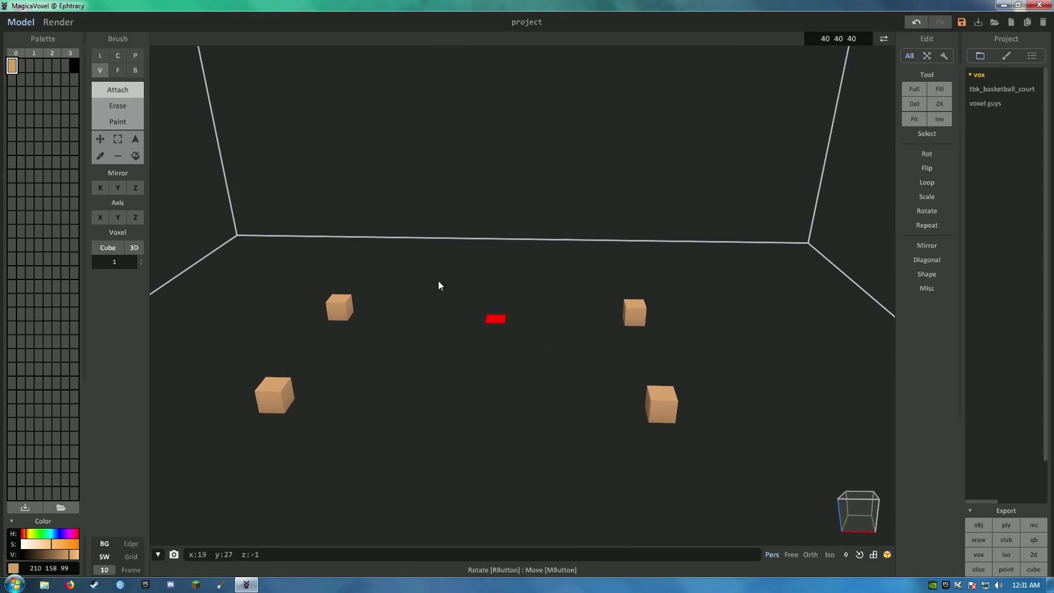
# Step: Extrude each of the four voxels upward in Face mode into equal-height leg columns
pyautogui.click(118, 72)
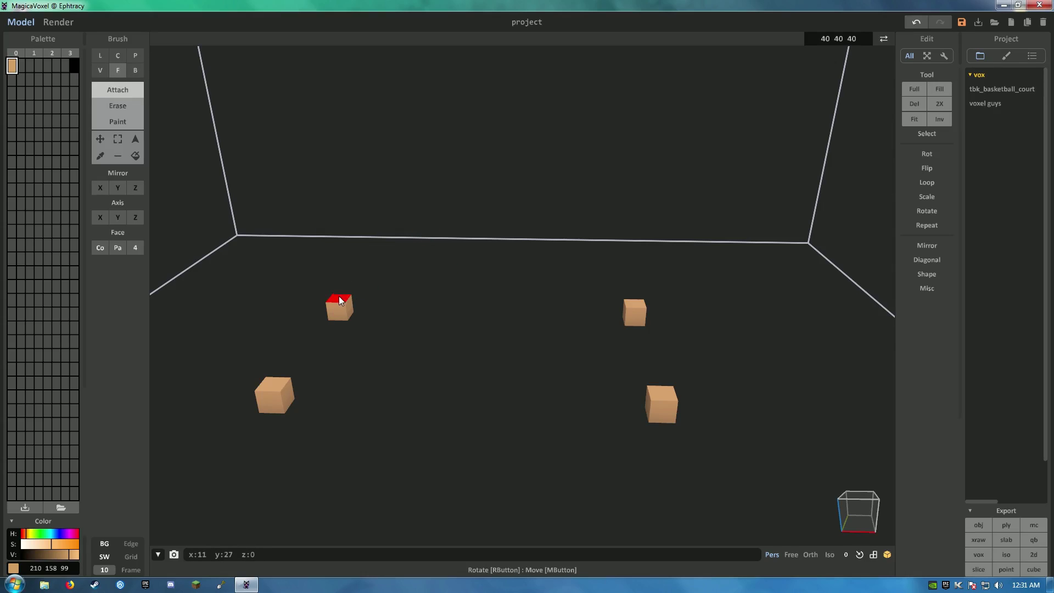
pyautogui.moveTo(337, 297); pyautogui.dragTo(340, 244)
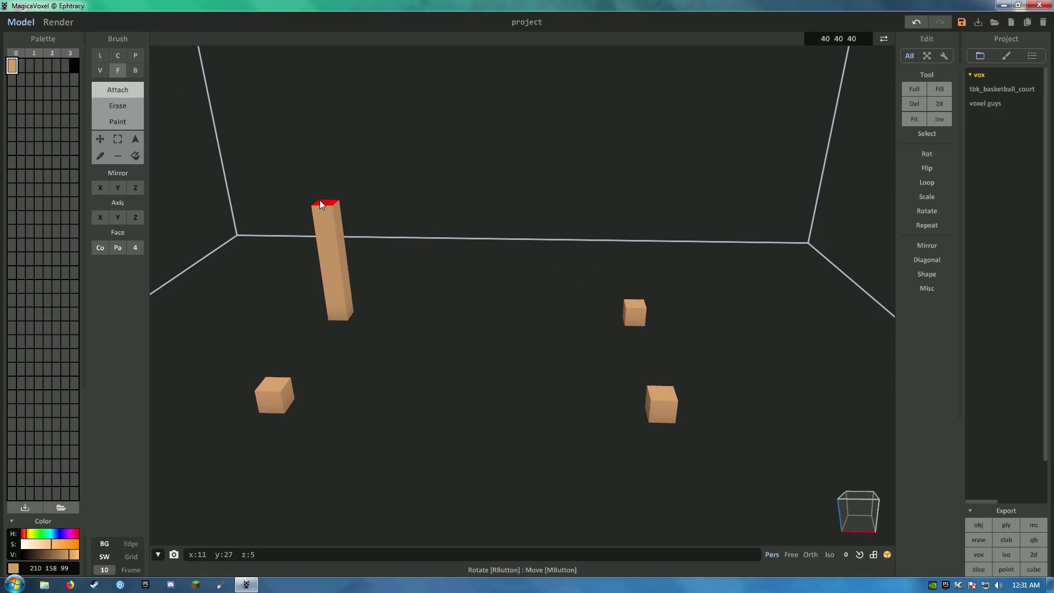
pyautogui.click(319, 200)
pyautogui.moveTo(640, 298); pyautogui.dragTo(635, 253)
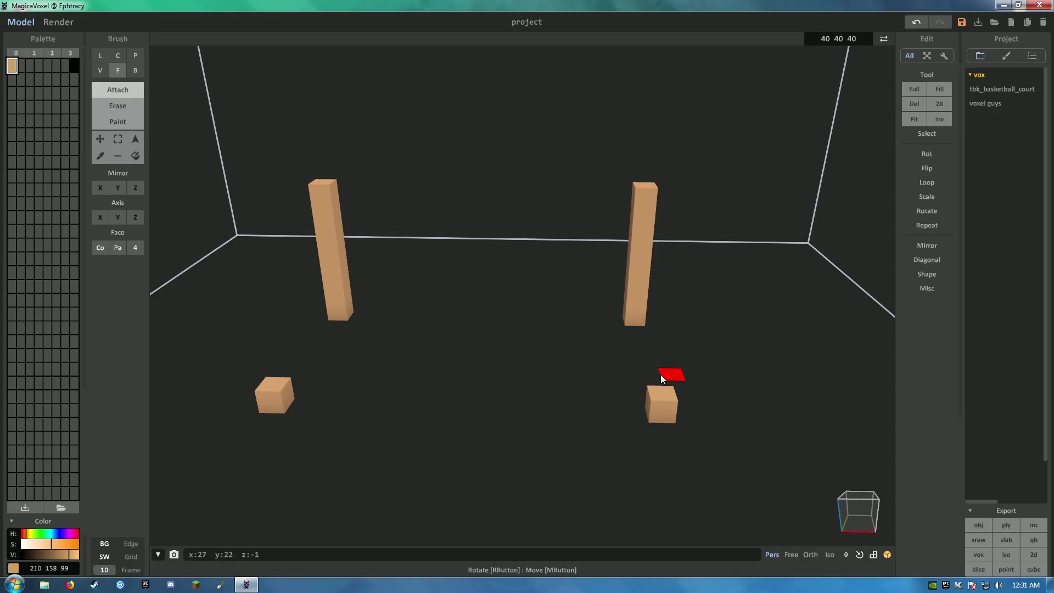
pyautogui.moveTo(660, 374); pyautogui.dragTo(687, 287)
pyautogui.moveTo(688, 287); pyautogui.dragTo(260, 373, button='right')
pyautogui.moveTo(260, 374); pyautogui.dragTo(282, 237)
pyautogui.moveTo(283, 237); pyautogui.dragTo(375, 290, button='right')
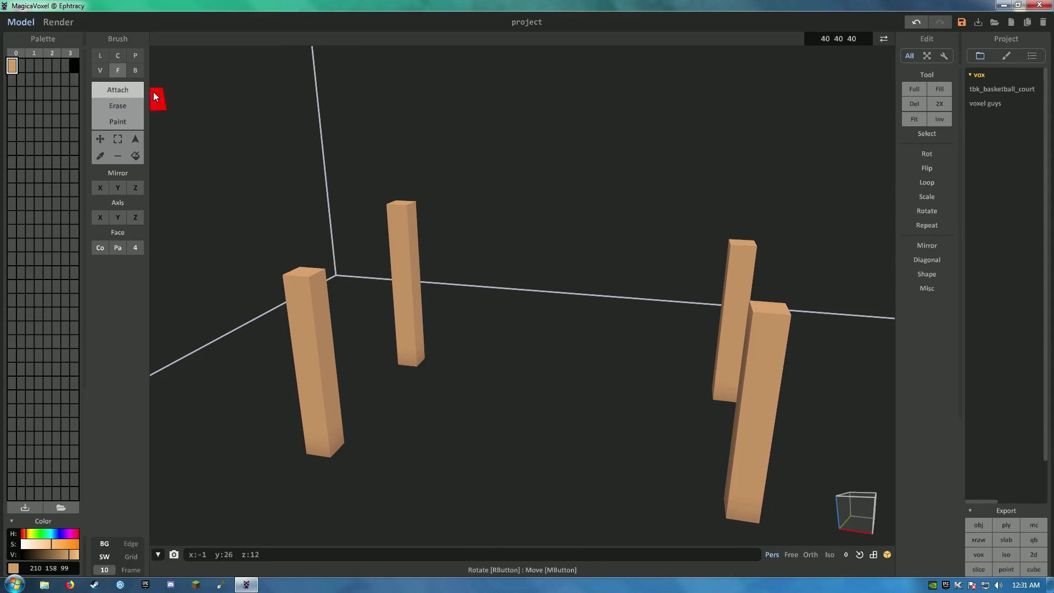
pyautogui.click(100, 70)
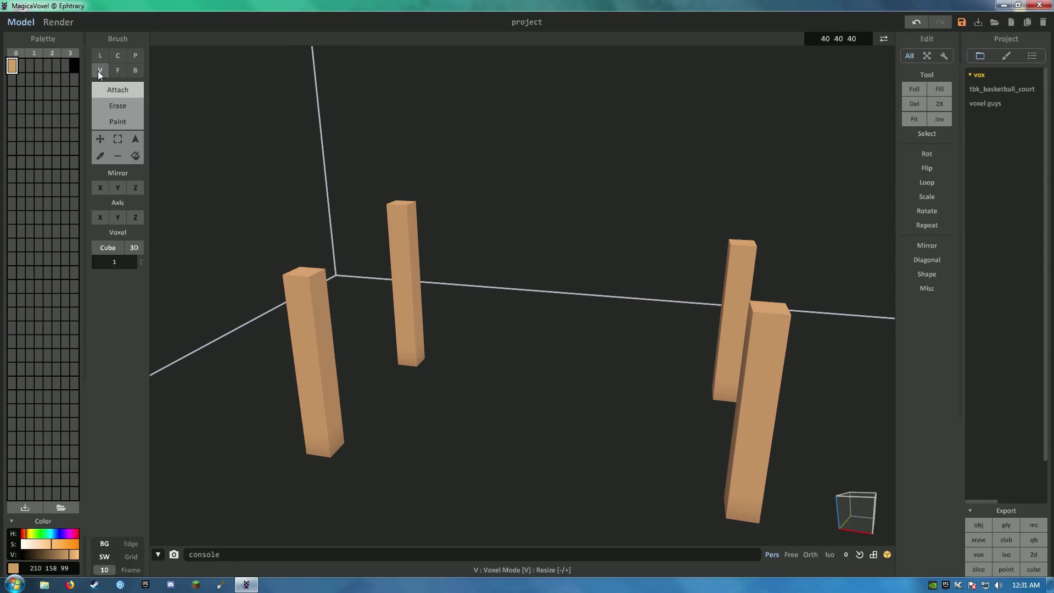
# Step: Attach voxels between two leg tops to form a connecting beam
pyautogui.click(395, 208)
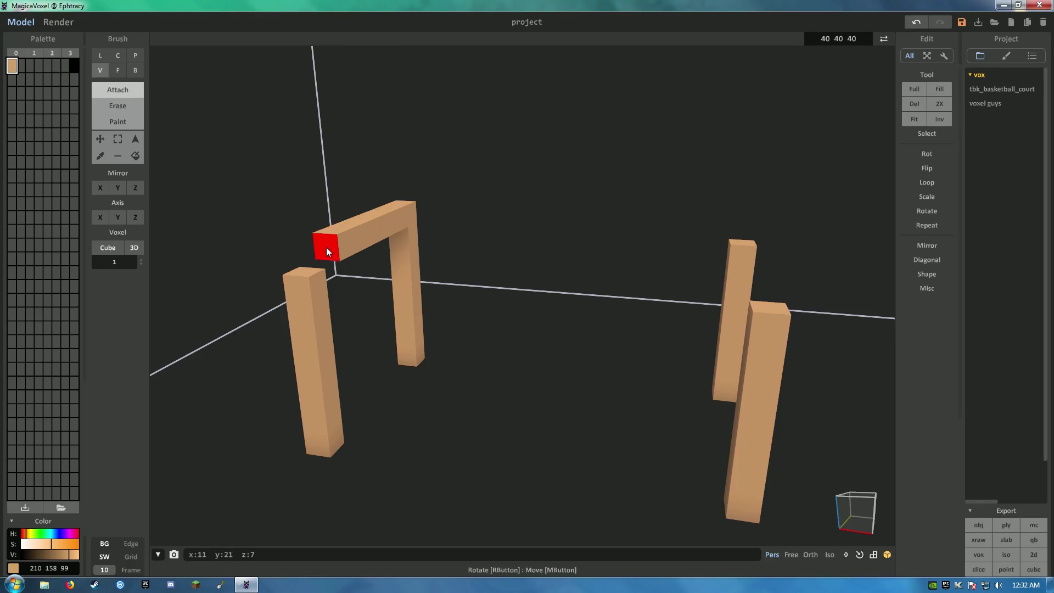
pyautogui.click(314, 253)
pyautogui.click(414, 207)
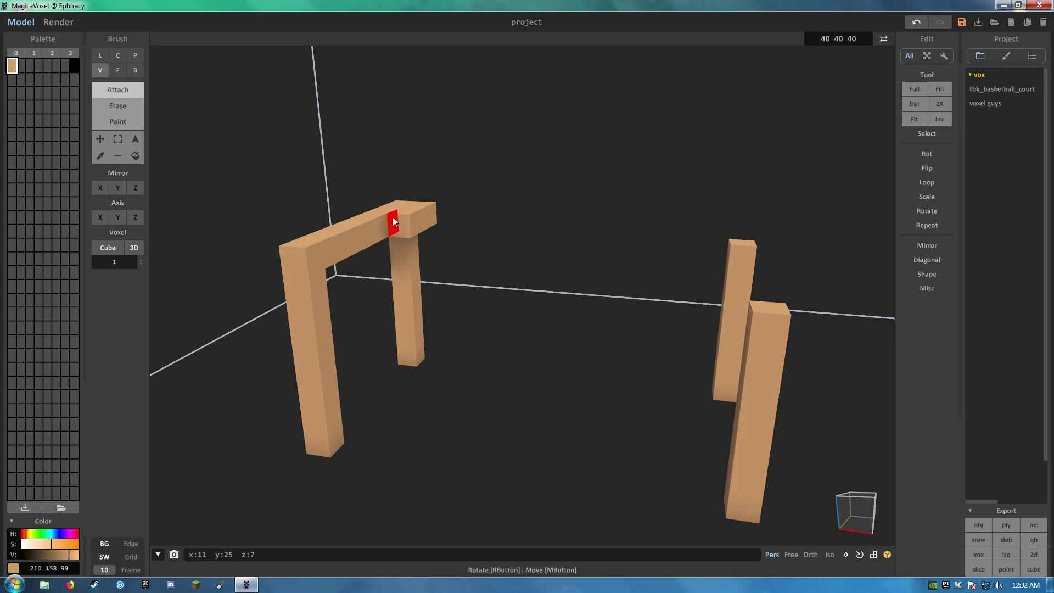
pyautogui.click(337, 237)
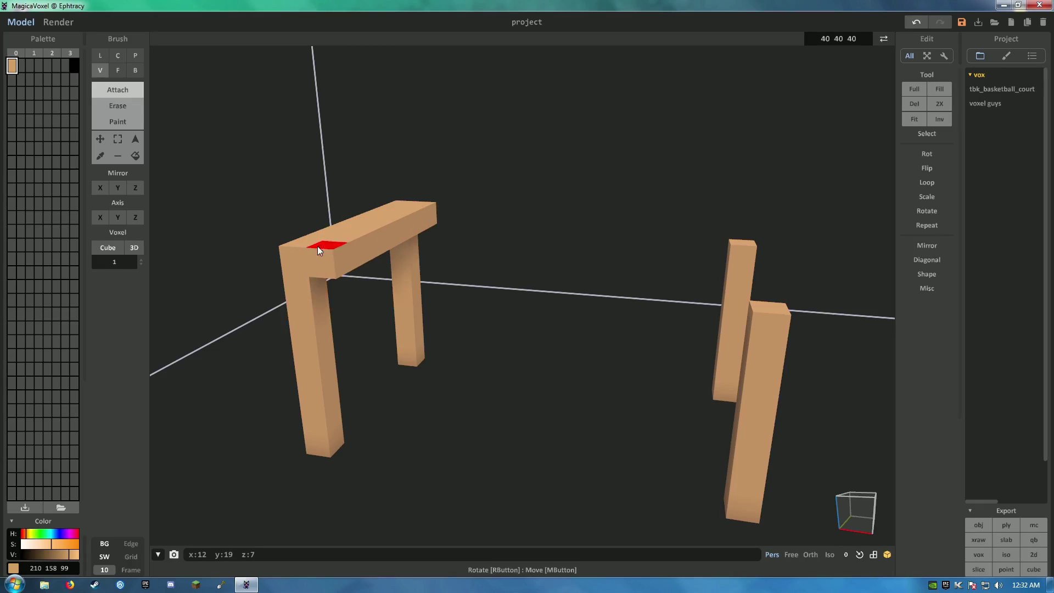
# Step: Extrude the beam sideways in Face mode into a tabletop covering all four legs
pyautogui.click(120, 70)
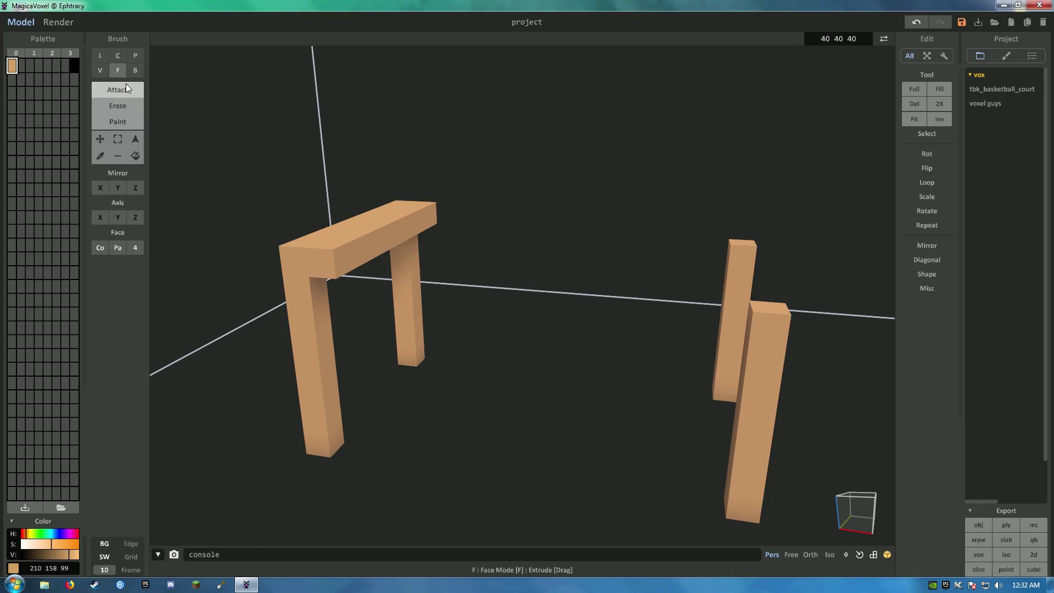
pyautogui.moveTo(369, 242); pyautogui.dragTo(766, 301)
pyautogui.moveTo(479, 396); pyautogui.dragTo(393, 298, button='right')
pyautogui.scroll(-3, 533, 401)
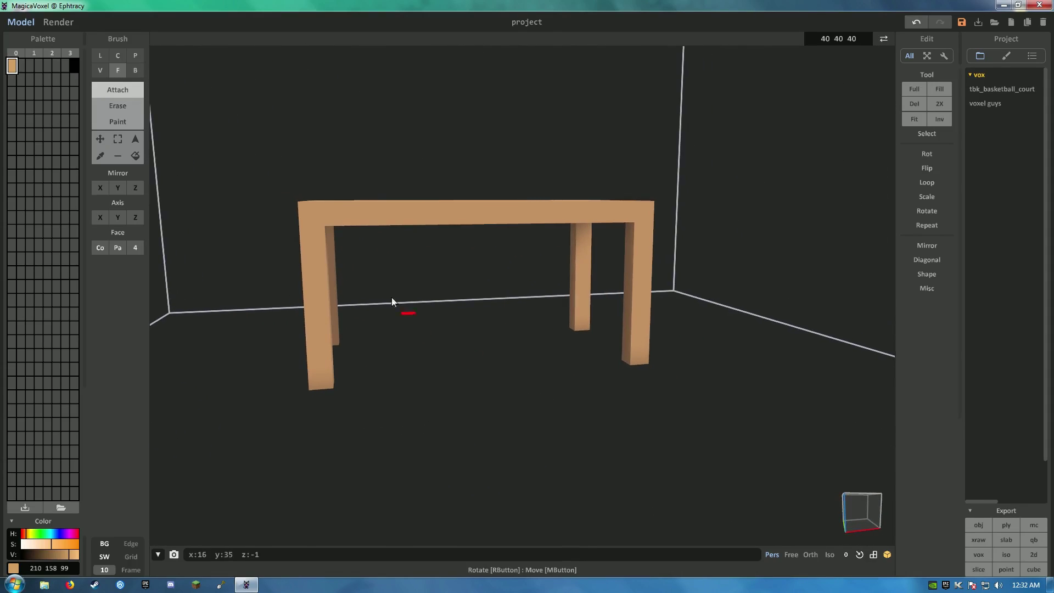
# Step: Copy the tan into the swatch below and shift its hue redder to RGB 203 134 94
pyautogui.click(12, 80)
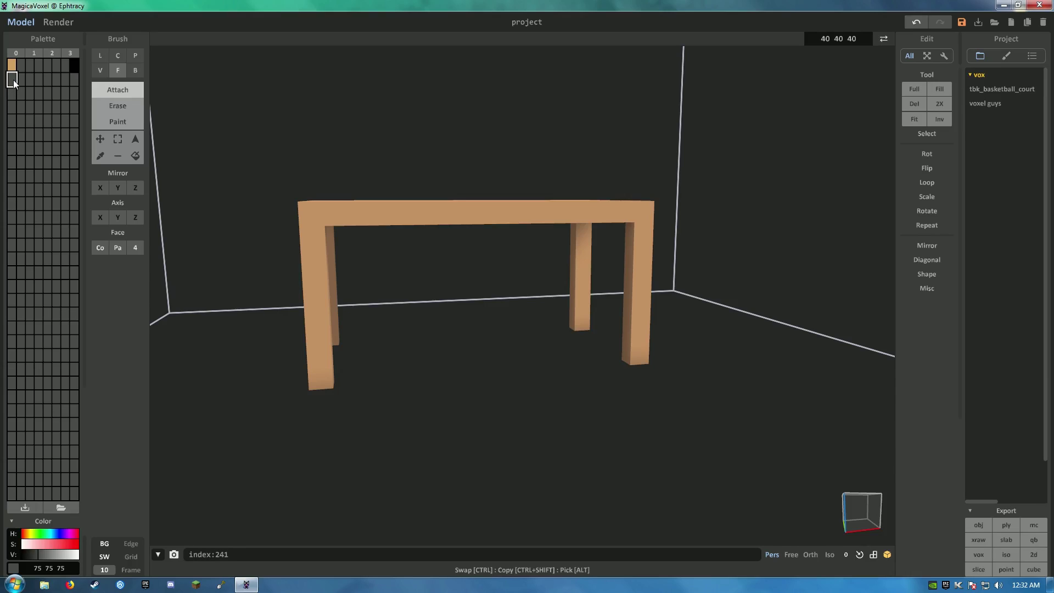
pyautogui.keyDown('ctrl'); pyautogui.keyDown('shift'); pyautogui.click(12, 64); pyautogui.keyUp('shift'); pyautogui.keyUp('ctrl')
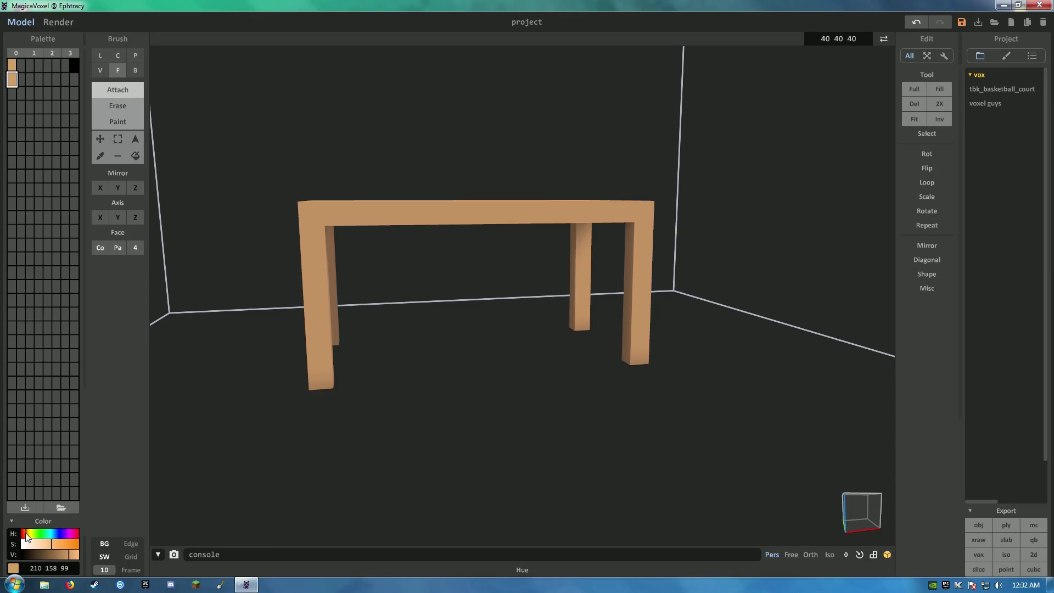
pyautogui.moveTo(27, 537); pyautogui.dragTo(25, 536)
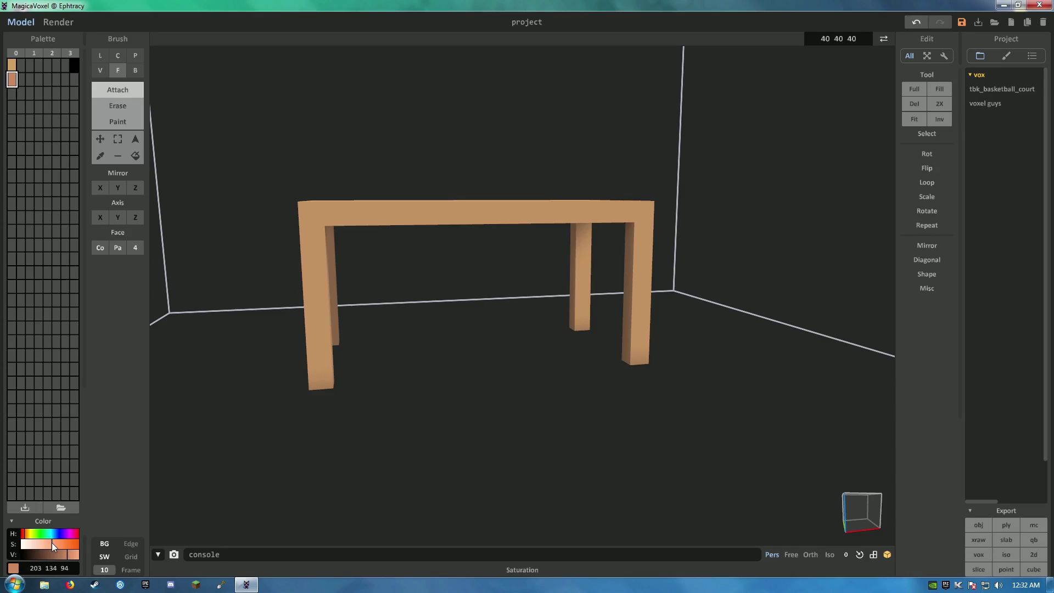
pyautogui.moveTo(317, 235); pyautogui.dragTo(317, 241, button='right')
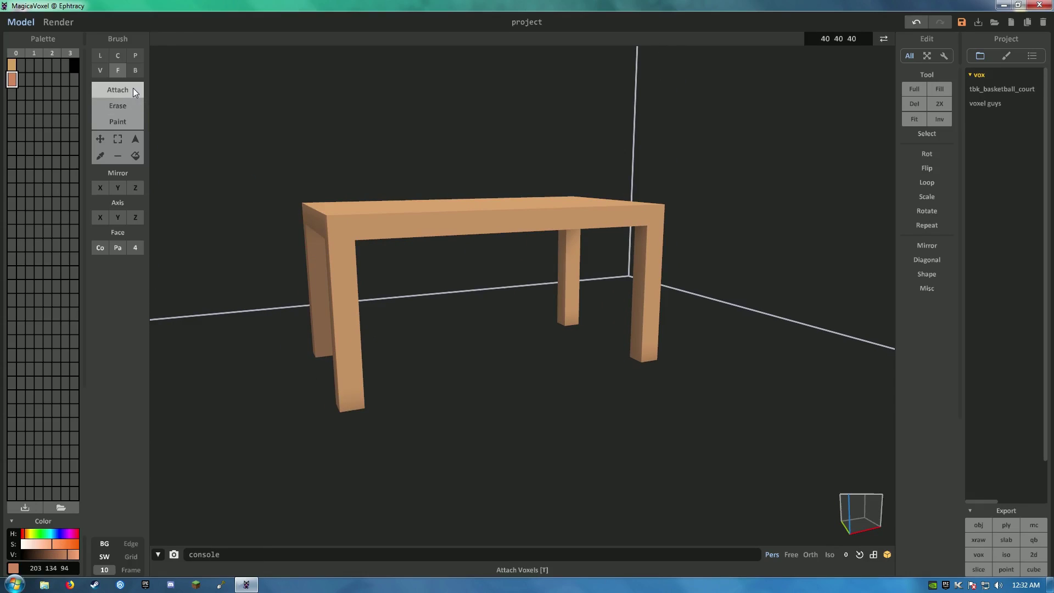
# Step: Repaint the top voxel of each leg with the second swatch using the V brush
pyautogui.click(127, 117)
pyautogui.click(100, 71)
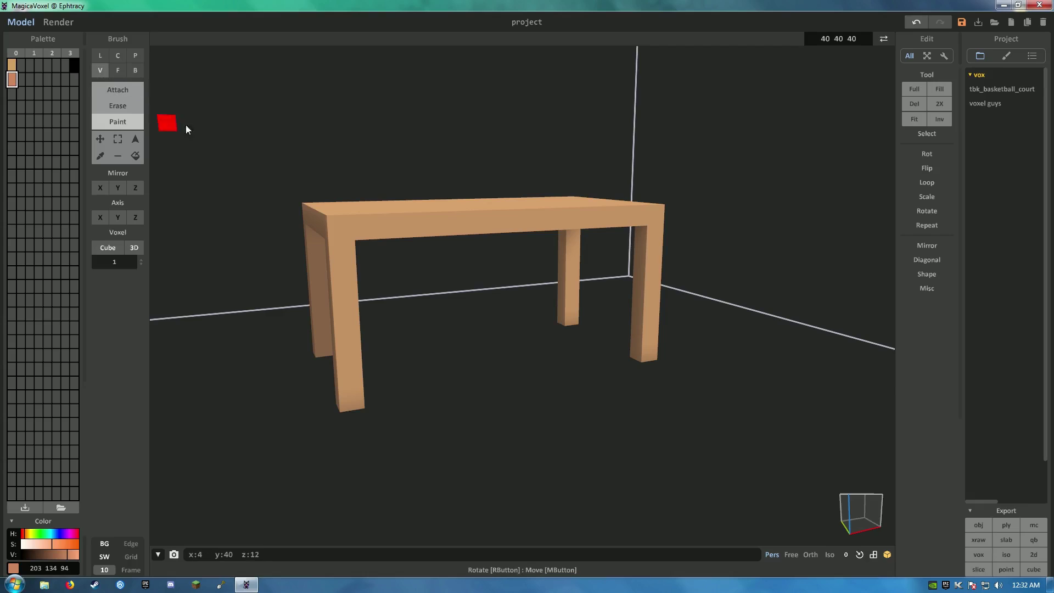
pyautogui.click(348, 252)
pyautogui.moveTo(416, 343); pyautogui.dragTo(506, 338, button='right')
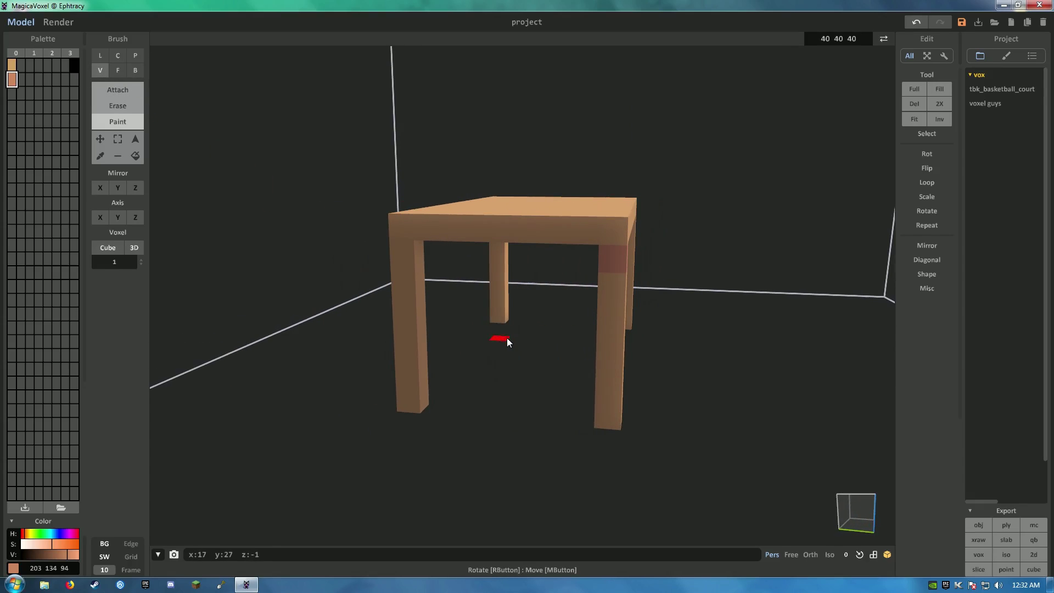
pyautogui.click(408, 256)
pyautogui.moveTo(407, 255); pyautogui.dragTo(683, 310, button='right')
pyautogui.moveTo(660, 233); pyautogui.dragTo(614, 229, button='right')
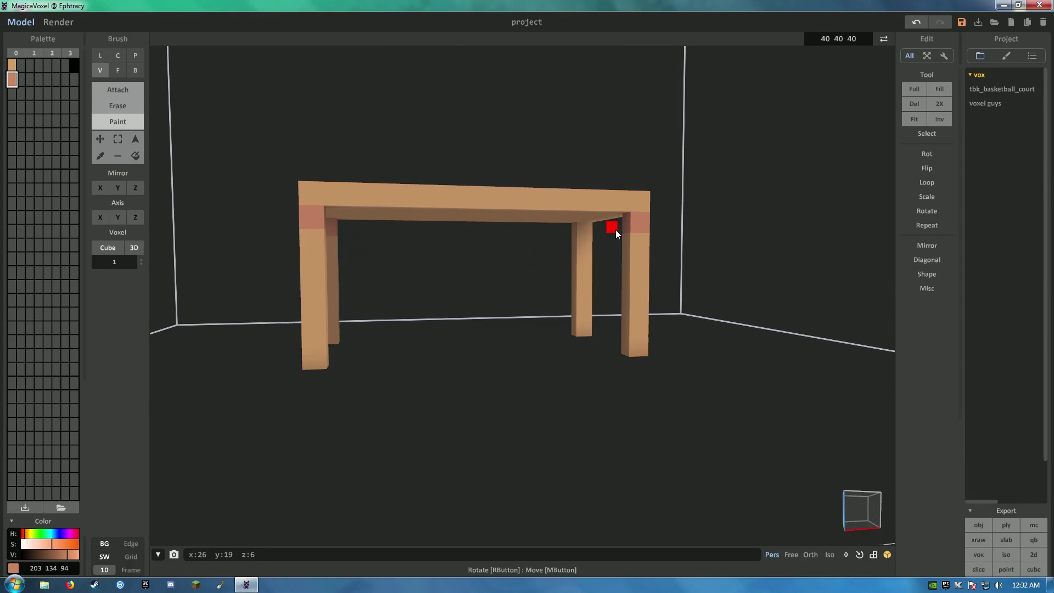
pyautogui.click(585, 235)
pyautogui.moveTo(461, 284); pyautogui.dragTo(515, 298, button='right')
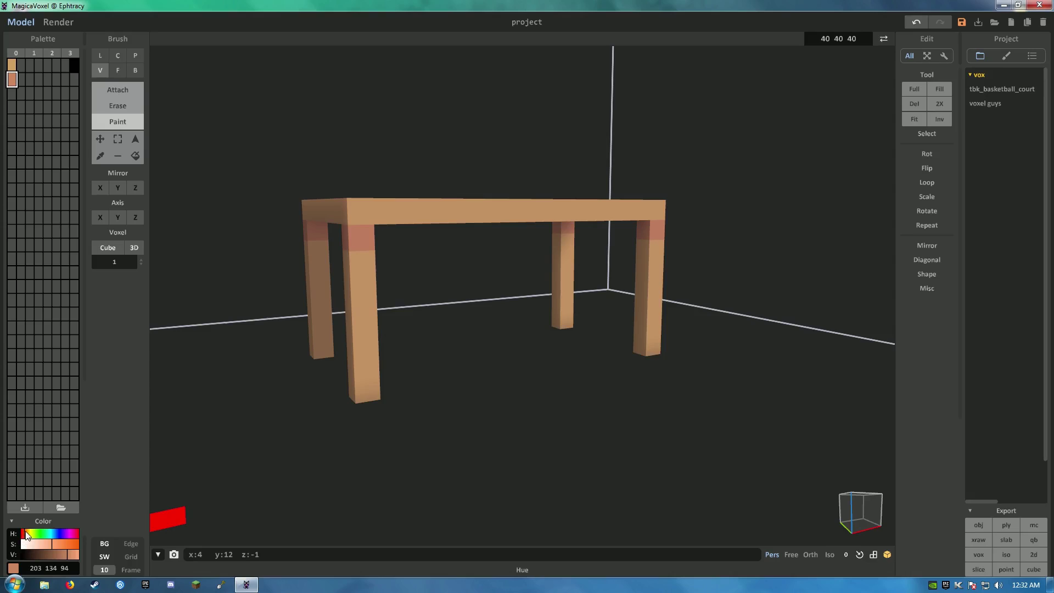
# Step: Adjust saturation and brightness so the leg-top colour becomes RGB 191 141 83
pyautogui.click(64, 543)
pyautogui.click(64, 555)
pyautogui.moveTo(417, 384)
pyautogui.mouseDown(button='right')
pyautogui.moveTo(542, 374)
pyautogui.moveTo(500, 381)
pyautogui.moveTo(559, 304)
pyautogui.moveTo(559, 416)
pyautogui.moveTo(569, 408)
pyautogui.moveTo(571, 419)
pyautogui.moveTo(565, 334)
pyautogui.mouseUp(button='right')
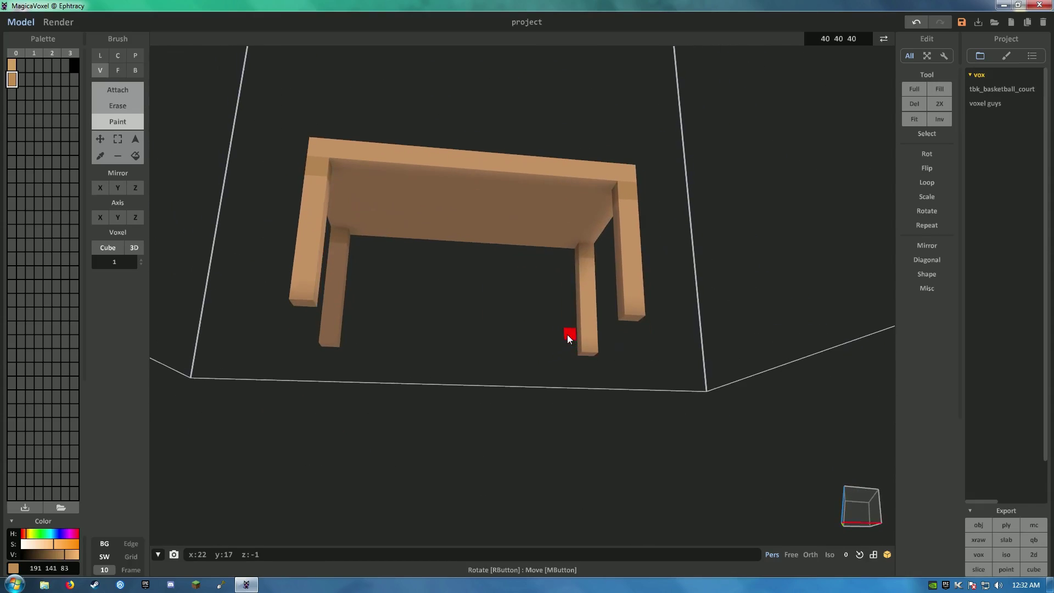
# Step: Select the darker tan swatch with the table viewed from the front
pyautogui.click(121, 72)
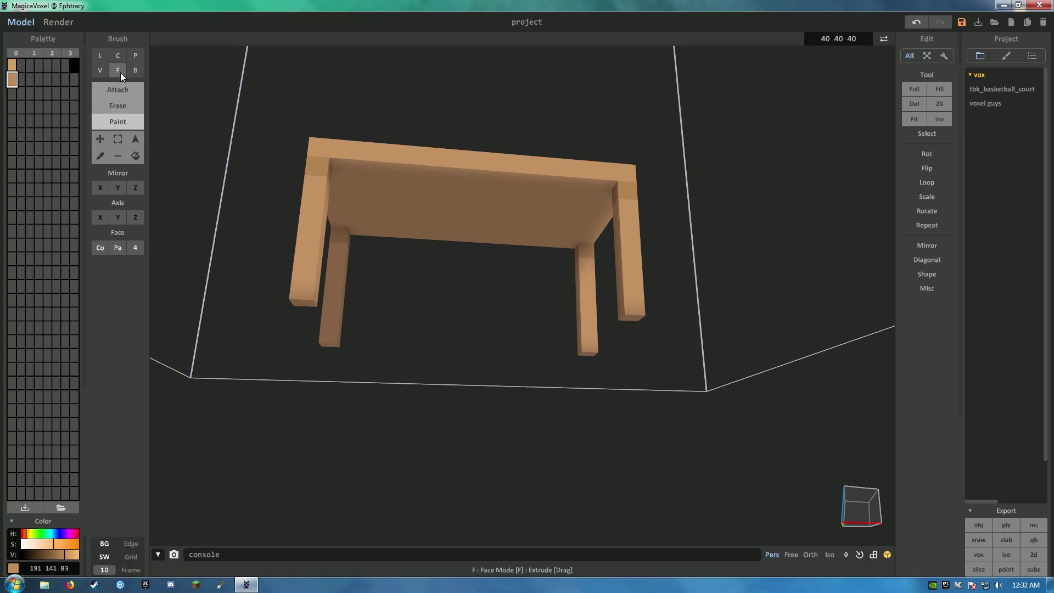
pyautogui.click(117, 88)
pyautogui.click(11, 65)
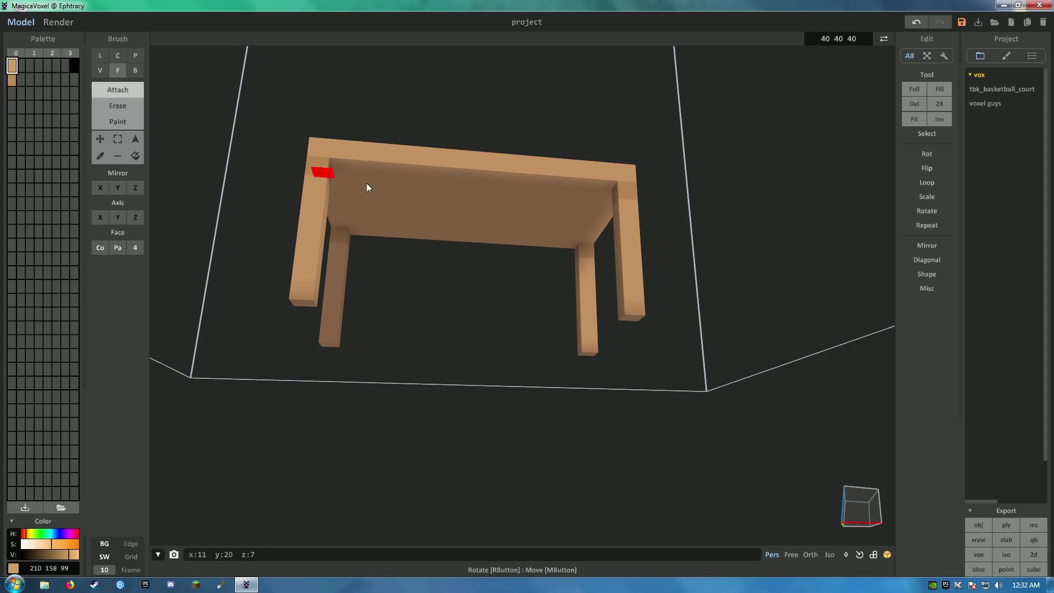
pyautogui.moveTo(462, 253); pyautogui.dragTo(446, 278, button='right')
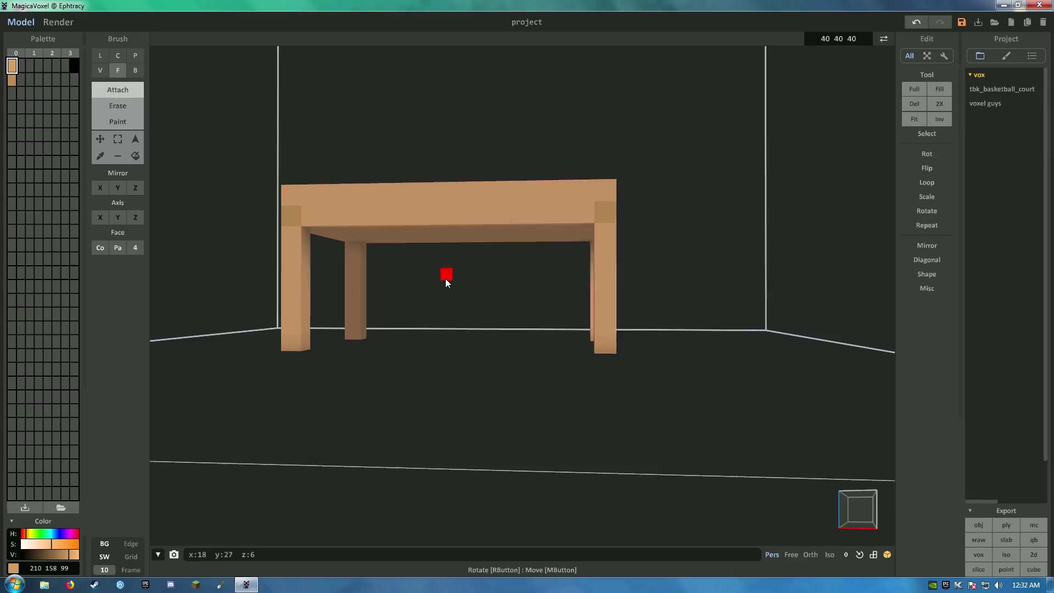
pyautogui.click(13, 80)
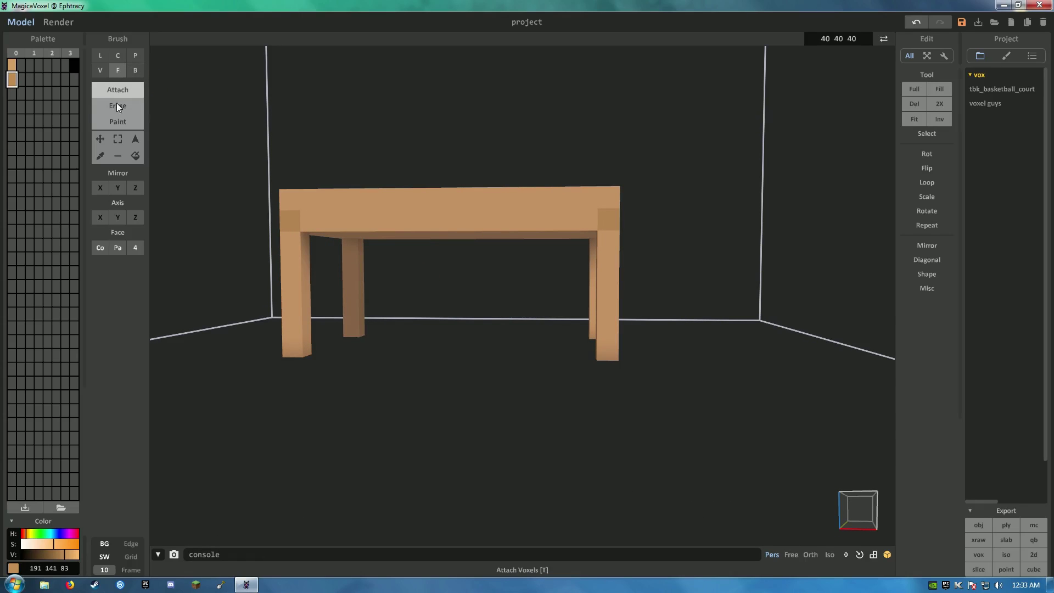
# Step: Paint a darker tan line along the tabletop's edge with the L brush
pyautogui.click(117, 125)
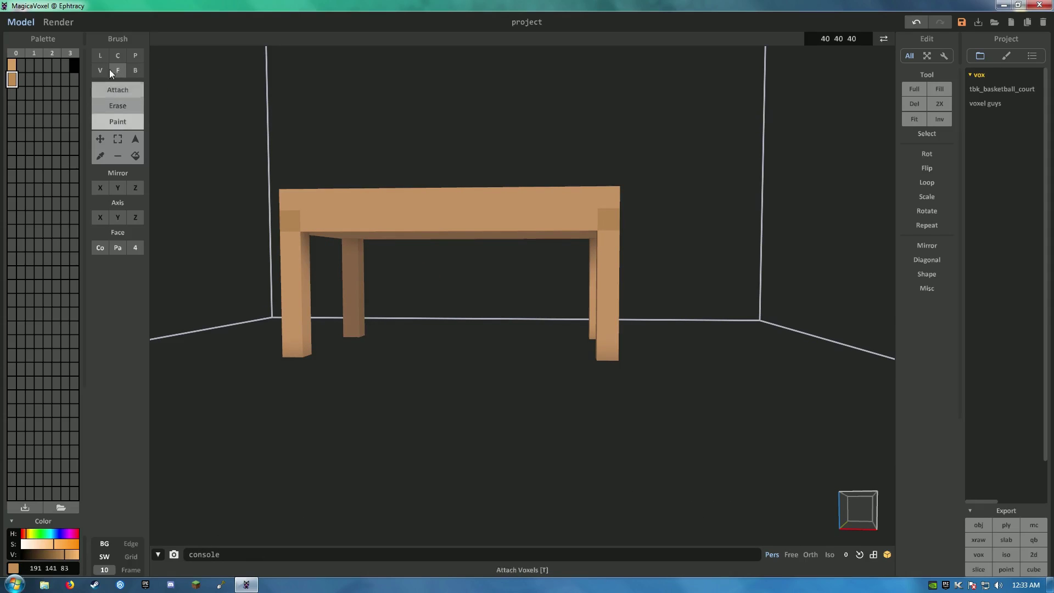
pyautogui.click(102, 55)
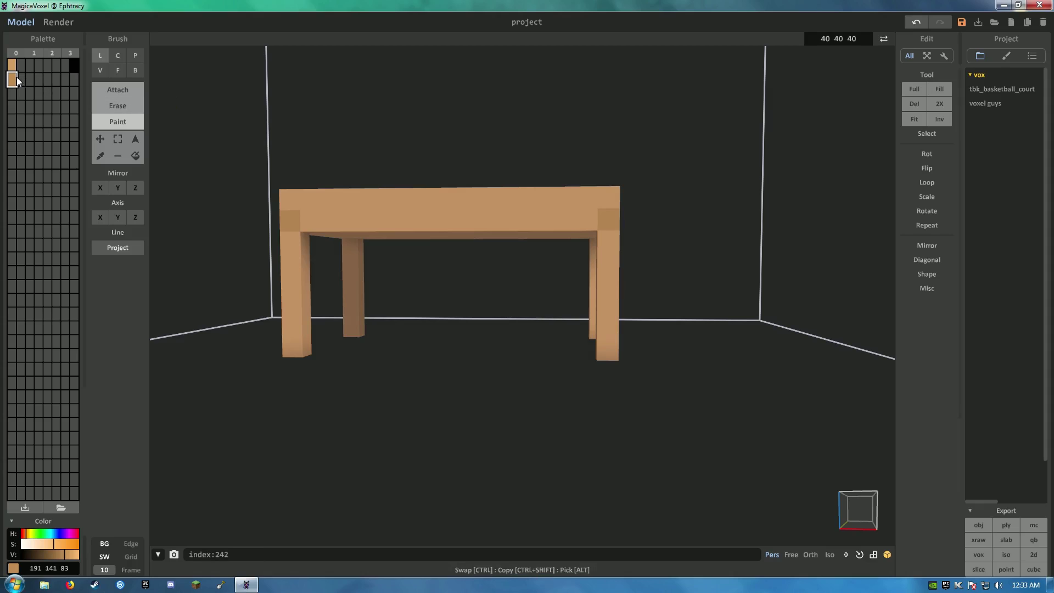
pyautogui.moveTo(308, 226); pyautogui.dragTo(601, 222)
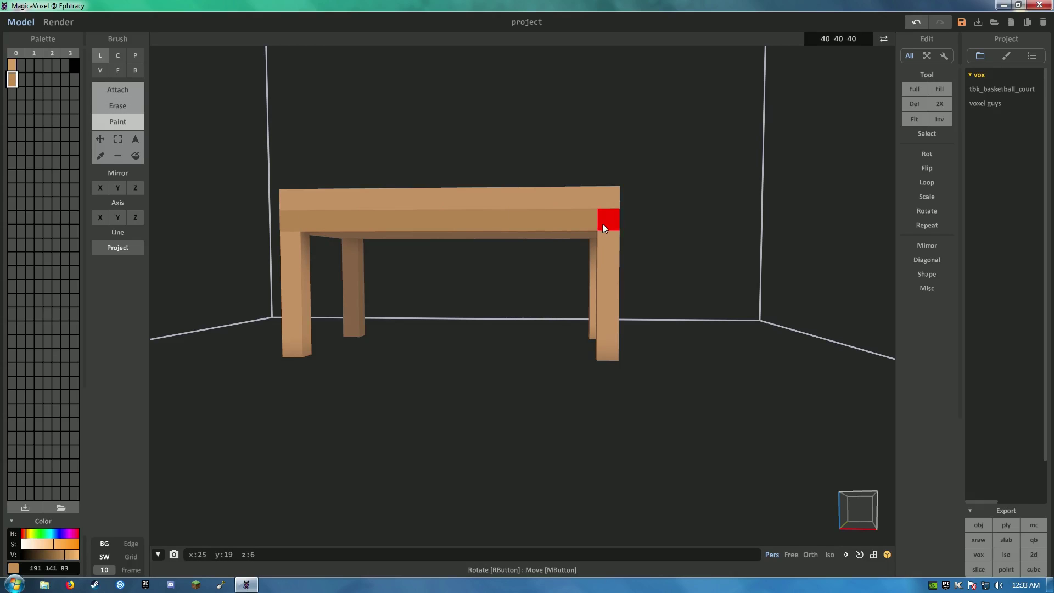
pyautogui.moveTo(602, 223)
pyautogui.mouseDown(button='right')
pyautogui.moveTo(501, 235)
pyautogui.moveTo(625, 227)
pyautogui.moveTo(508, 226)
pyautogui.moveTo(706, 228)
pyautogui.mouseUp(button='right')
pyautogui.moveTo(426, 226); pyautogui.dragTo(559, 200, button='right')
pyautogui.moveTo(419, 204); pyautogui.dragTo(596, 279, button='right')
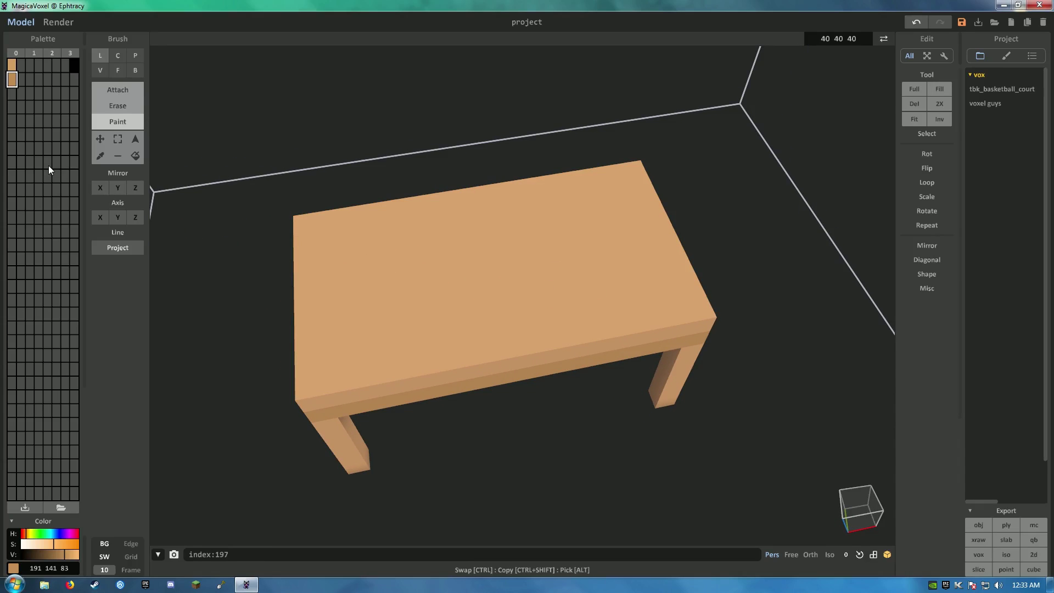
# Step: In the next empty palette slot, tune hue, saturation and brightness to off-white 235 233 218
pyautogui.click(12, 94)
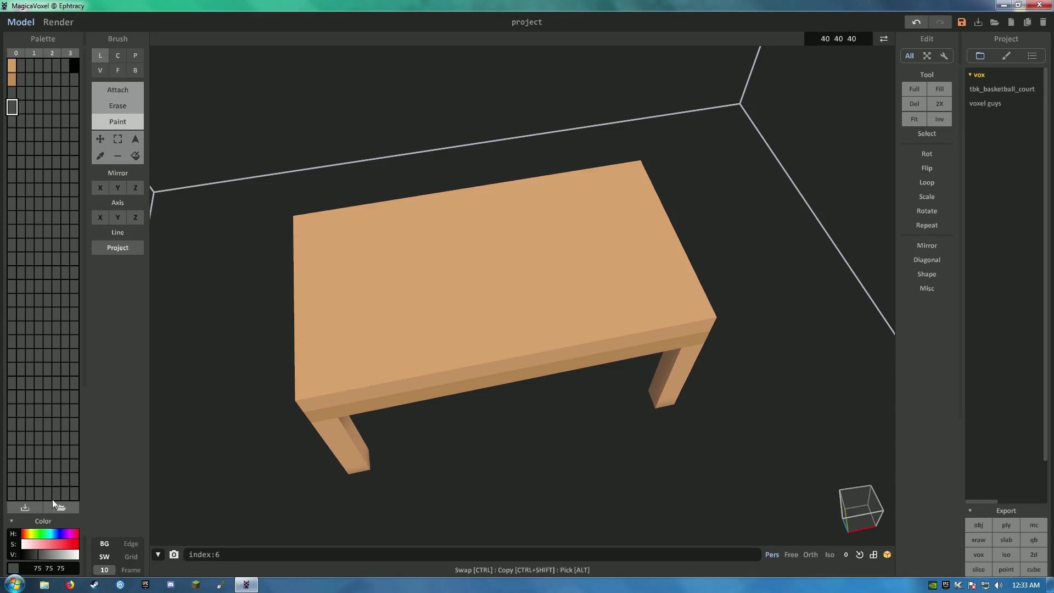
pyautogui.click(24, 543)
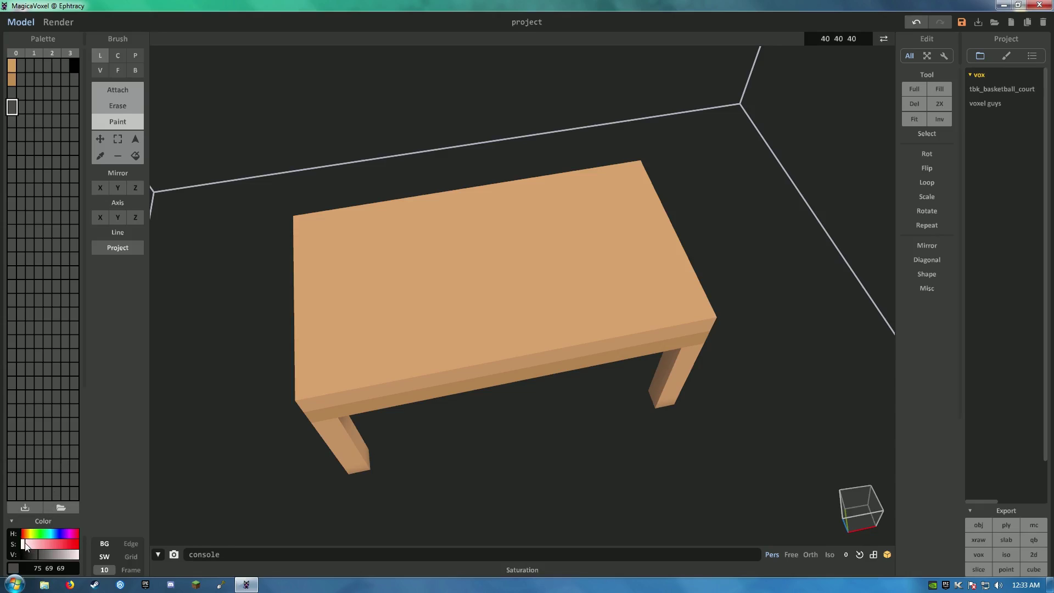
pyautogui.click(76, 554)
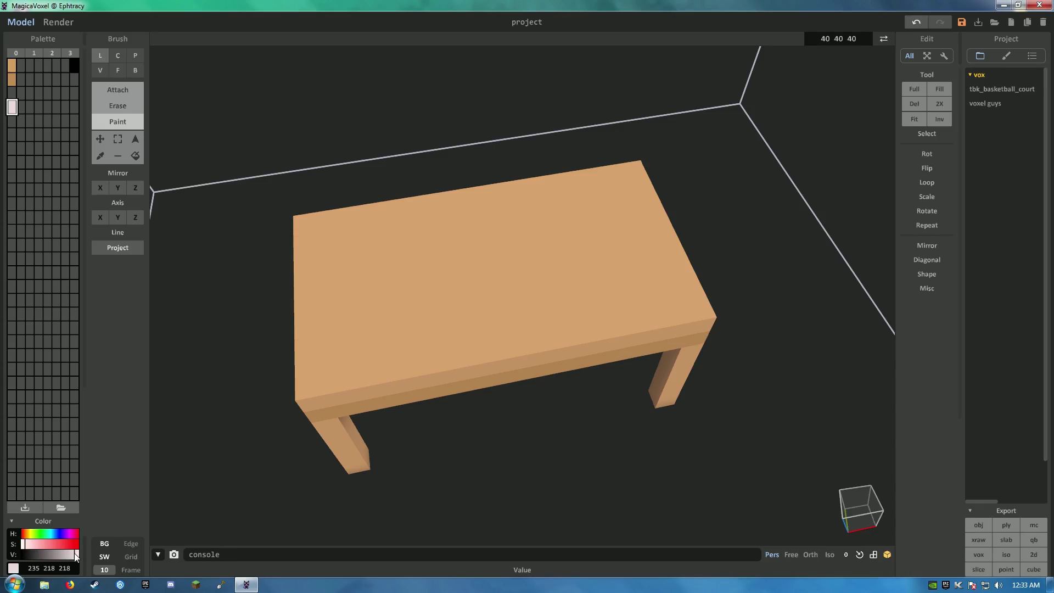
pyautogui.click(31, 534)
pyautogui.moveTo(32, 533); pyautogui.dragTo(30, 534)
# Step: Paint a large off-white rectangle over the tabletop with the B box brush, leaving a tan border
pyautogui.click(138, 72)
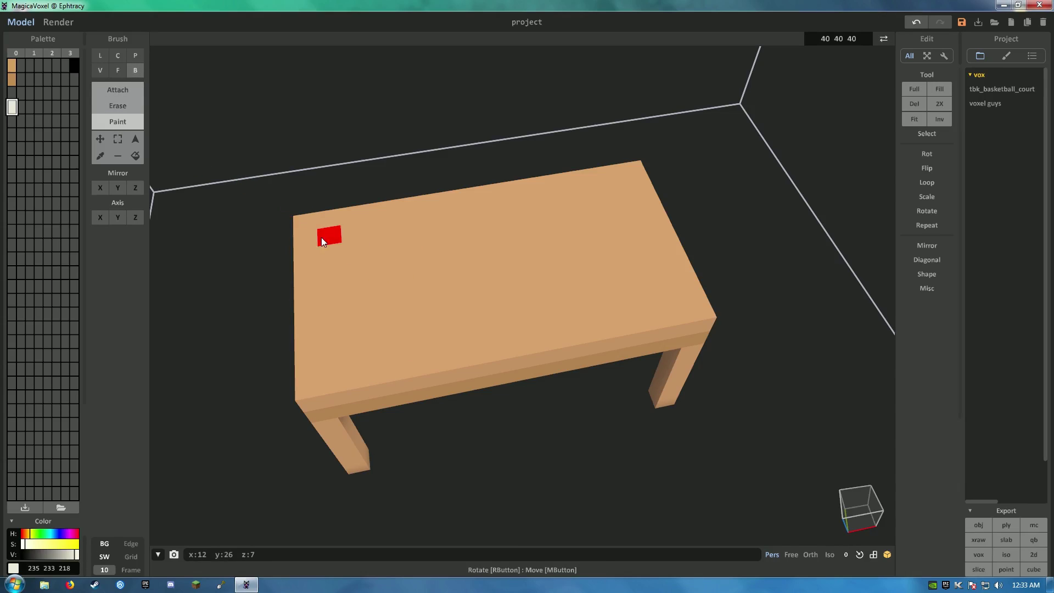
pyautogui.moveTo(324, 237); pyautogui.dragTo(667, 298)
pyautogui.moveTo(667, 299); pyautogui.dragTo(501, 377, button='right')
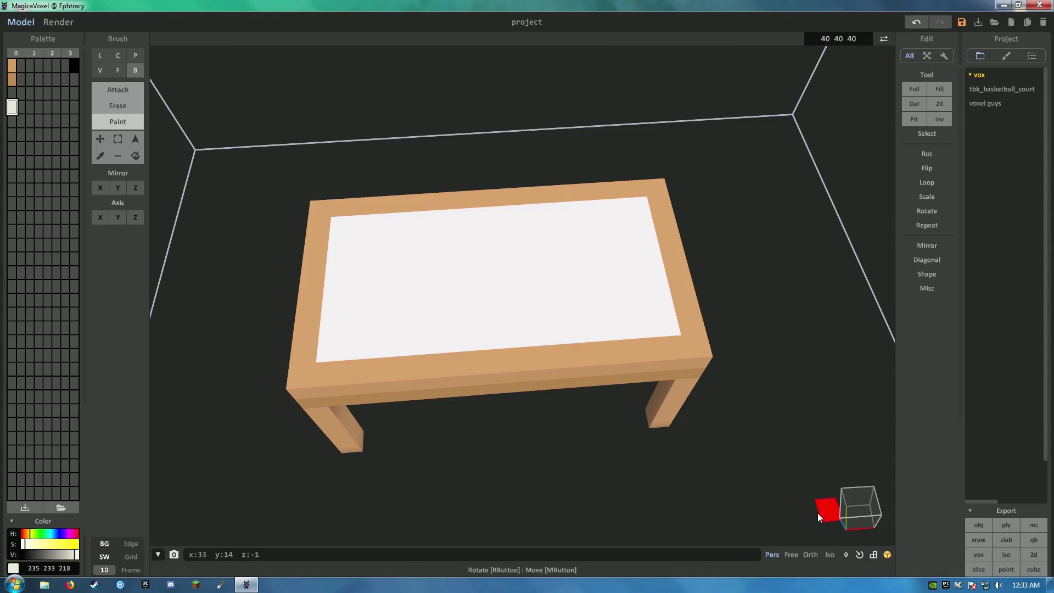
# Step: Switch to an orthographic top-down view, then zoom and centre the table
pyautogui.click(810, 555)
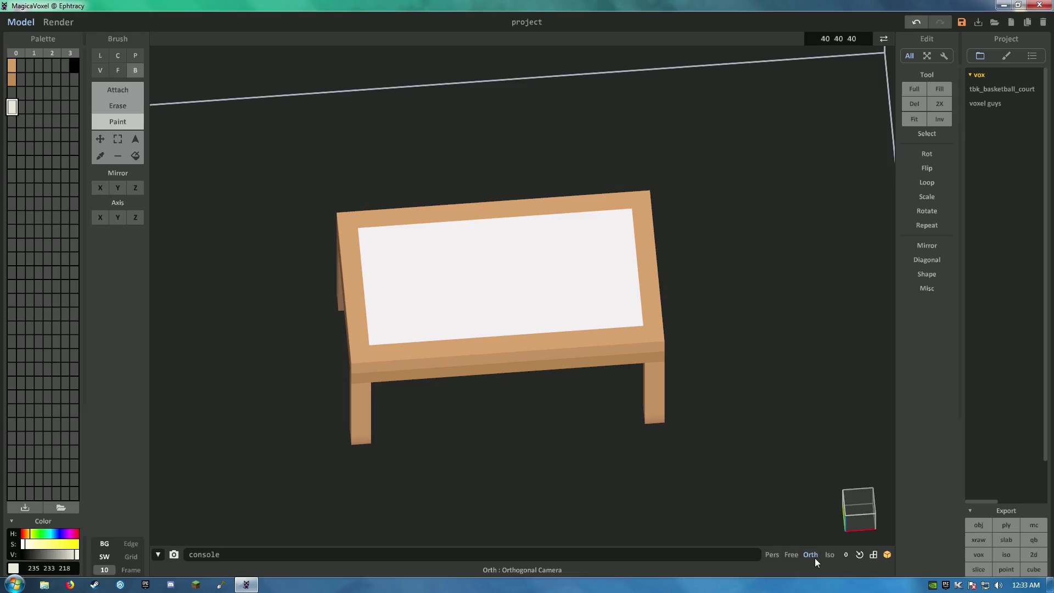
pyautogui.click(861, 509)
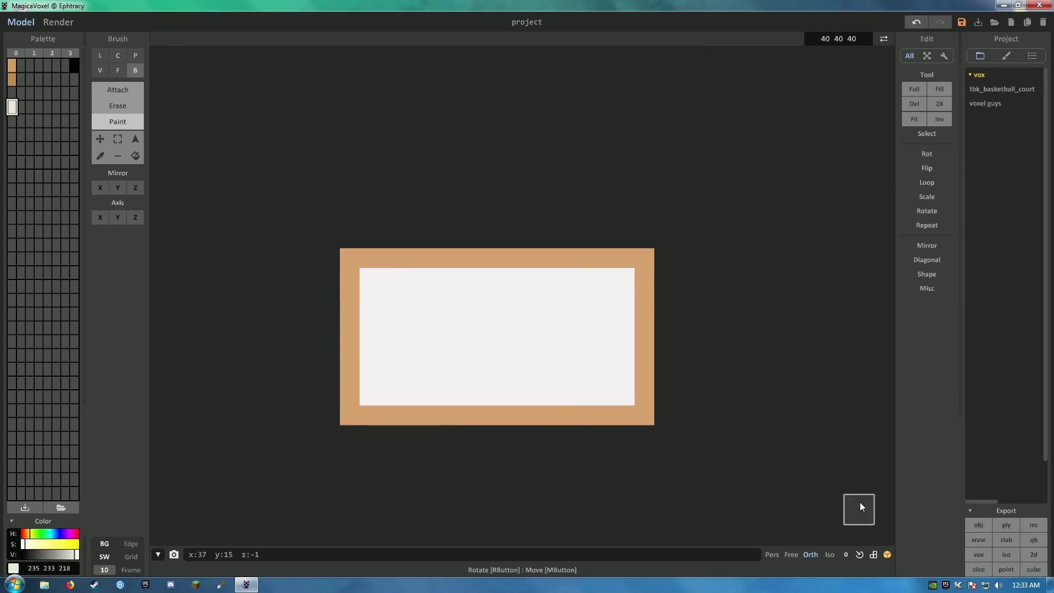
pyautogui.scroll(3, 558, 464)
pyautogui.moveTo(551, 446); pyautogui.dragTo(574, 382, button='middle')
pyautogui.scroll(1, 549, 382)
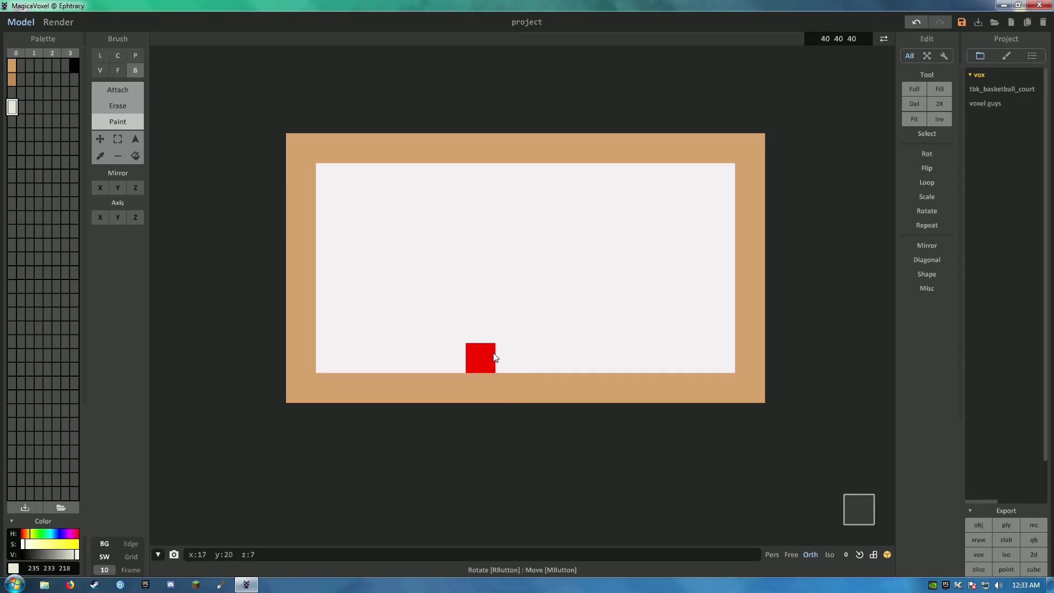
# Step: Fill the next empty palette slot with pure red (RGB 255 0 0) using full saturation and value
pyautogui.click(12, 122)
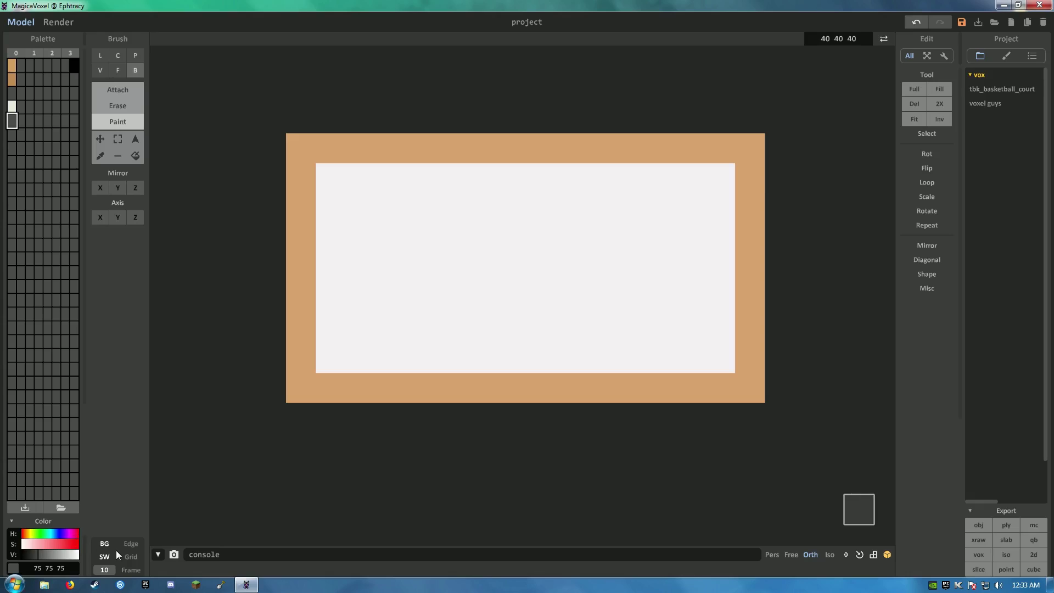
pyautogui.click(77, 544)
pyautogui.click(74, 555)
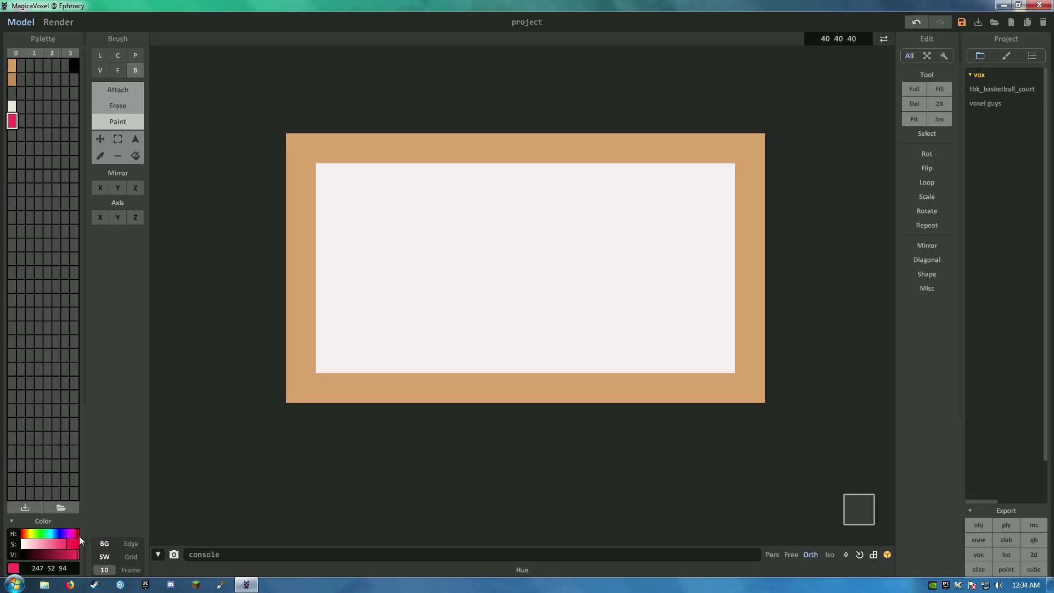
# Step: Draw a pink diagonal line down from the tabletop's top-left corner with the Line brush
pyautogui.click(107, 61)
pyautogui.moveTo(331, 179); pyautogui.dragTo(425, 272)
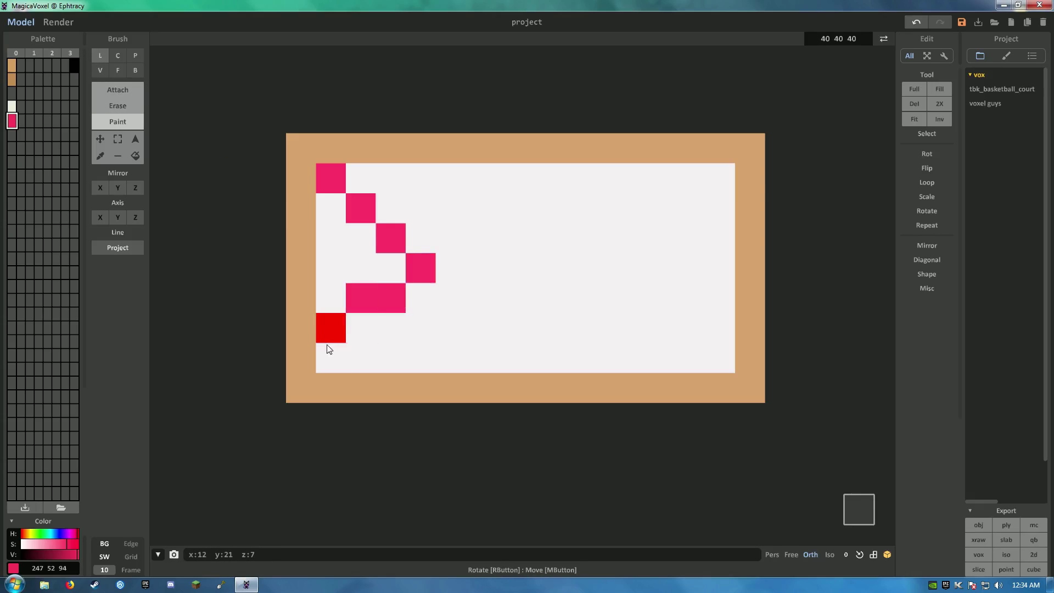
# Step: Add the lower and parallel pink diagonals for a two-voxel-thick chevron, undoing the extra stroke
pyautogui.moveTo(331, 357); pyautogui.dragTo(420, 268)
pyautogui.moveTo(360, 179)
pyautogui.mouseDown()
pyautogui.moveTo(445, 263)
pyautogui.moveTo(348, 355)
pyautogui.mouseUp()
pyautogui.moveTo(387, 188); pyautogui.dragTo(479, 262)
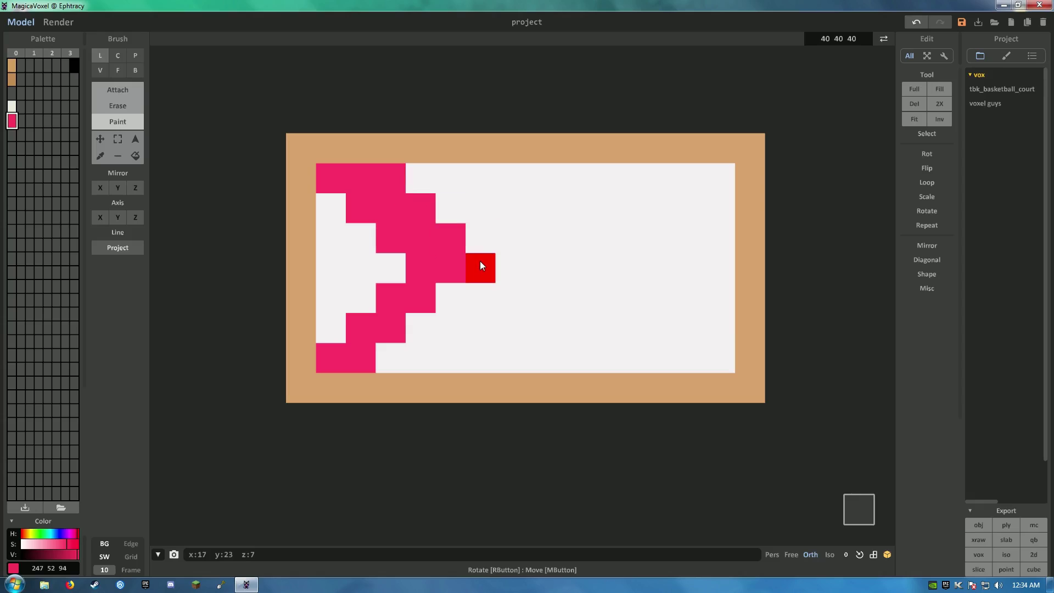
pyautogui.scroll(-1, 533, 299)
pyautogui.scroll(1, 532, 296)
pyautogui.hotkey('ctrl', 'z')
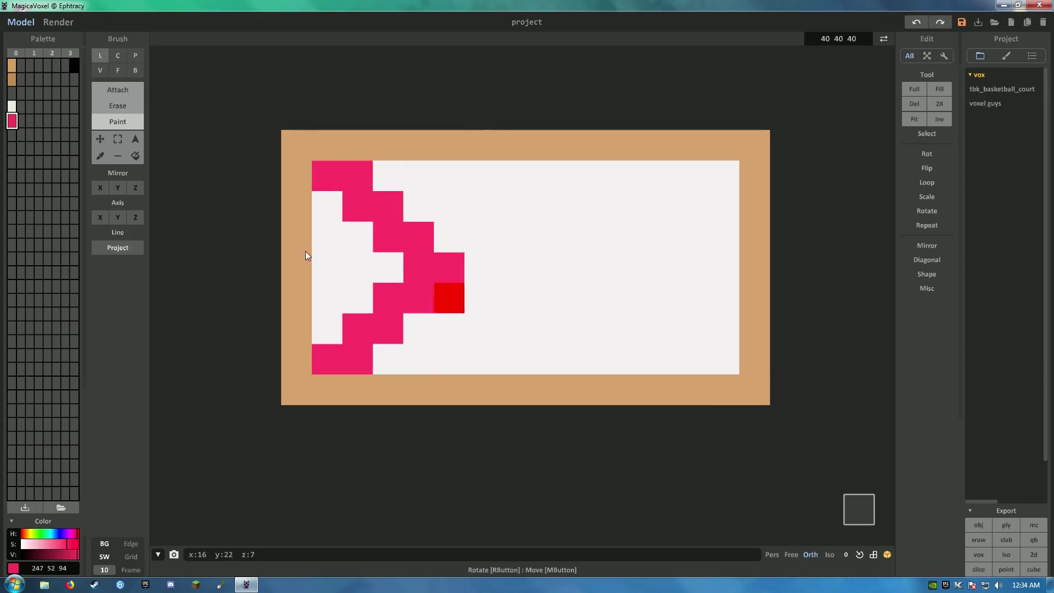
# Step: Mix a green palette colour, try a green diagonal, then undo it
pyautogui.click(12, 135)
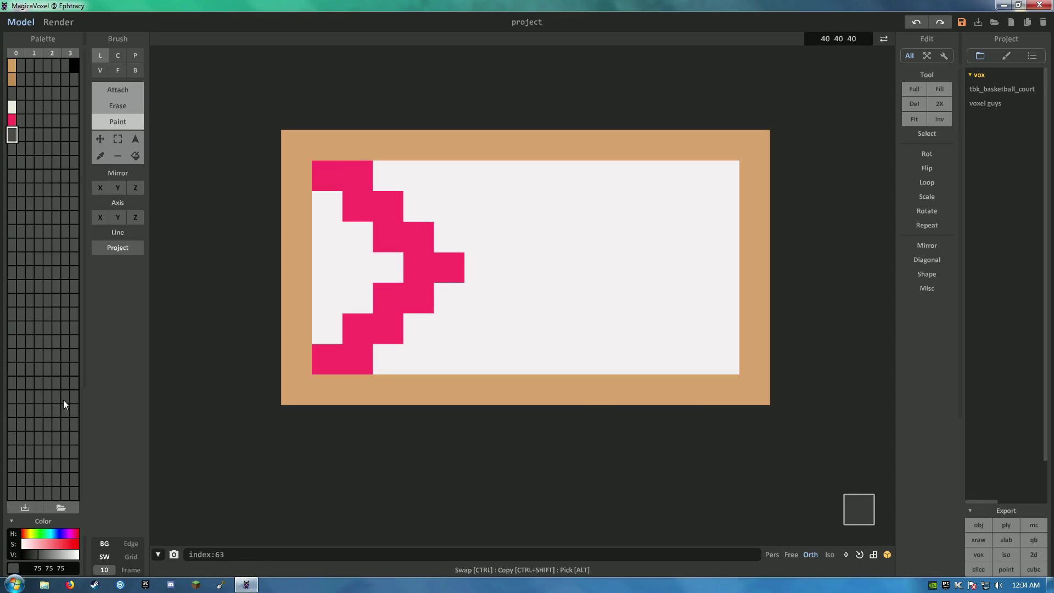
pyautogui.click(51, 543)
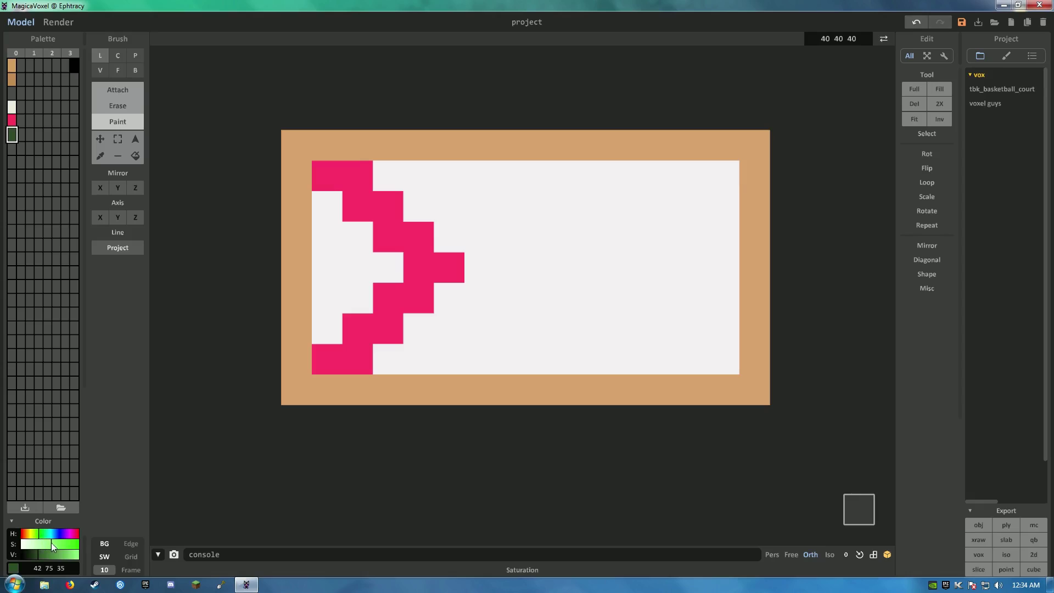
pyautogui.moveTo(58, 554)
pyautogui.mouseDown()
pyautogui.moveTo(70, 555)
pyautogui.moveTo(54, 543)
pyautogui.moveTo(68, 552)
pyautogui.mouseUp()
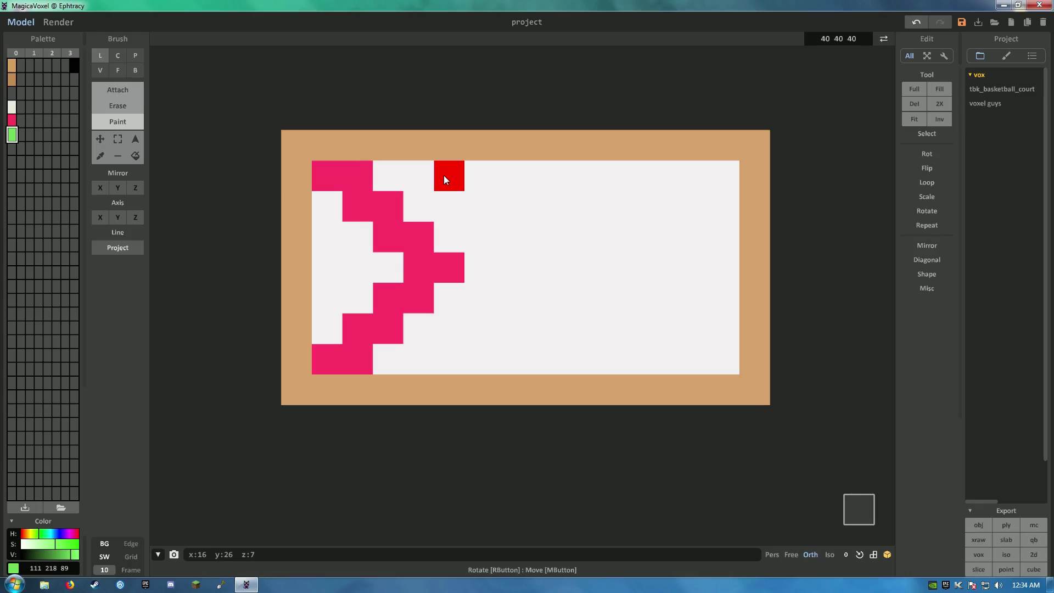
pyautogui.moveTo(444, 175)
pyautogui.mouseDown()
pyautogui.moveTo(499, 247)
pyautogui.moveTo(536, 264)
pyautogui.moveTo(503, 228)
pyautogui.moveTo(570, 244)
pyautogui.moveTo(571, 267)
pyautogui.moveTo(419, 358)
pyautogui.moveTo(441, 357)
pyautogui.moveTo(556, 272)
pyautogui.moveTo(466, 352)
pyautogui.mouseUp()
pyautogui.scroll(-2, 537, 328)
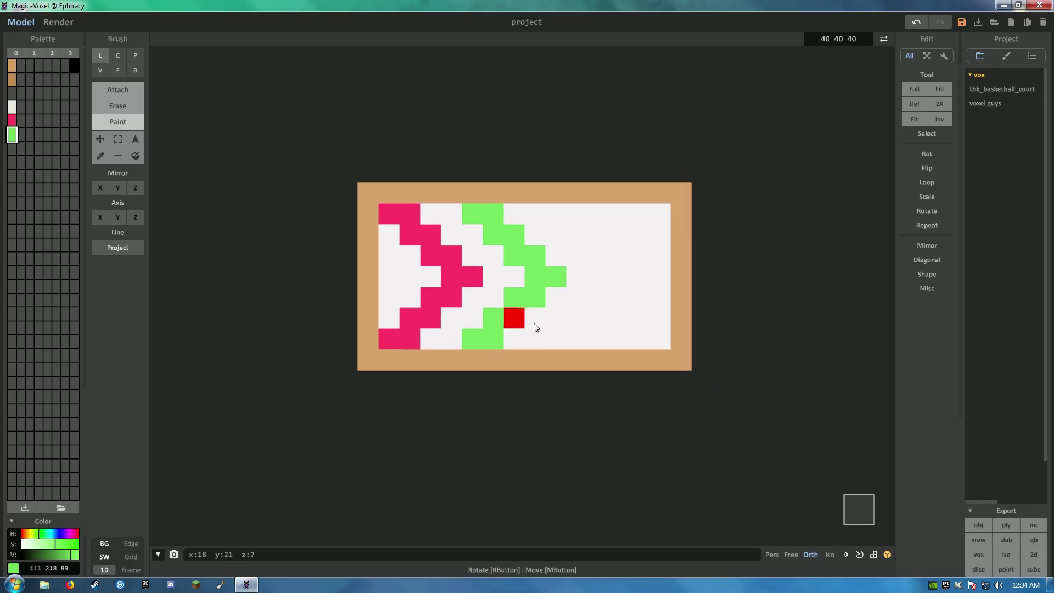
pyautogui.scroll(3, 541, 327)
pyautogui.hotkey('ctrl', 'z')
pyautogui.hotkey('ctrl', 'z')
pyautogui.hotkey('ctrl', 'z')
pyautogui.hotkey('ctrl', 'z')
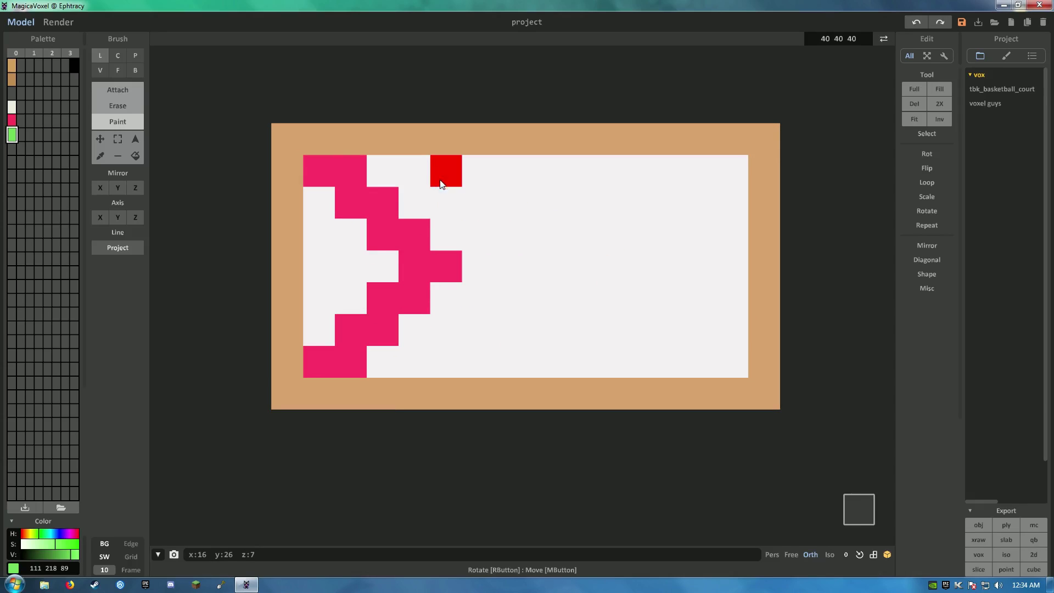
pyautogui.click(12, 148)
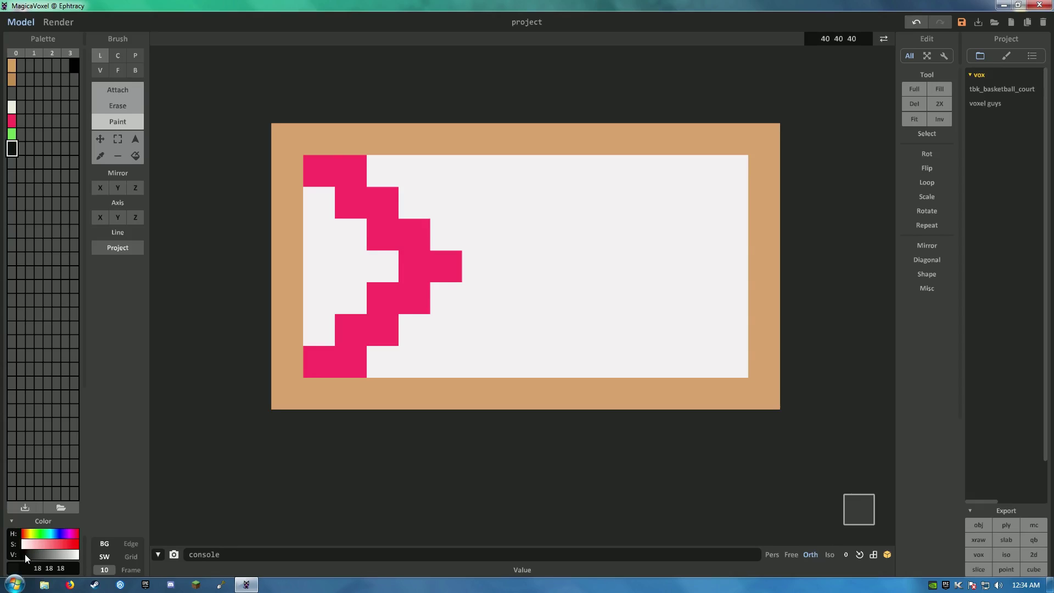
# Step: Tint the new colour near-black and place a thin black chevron voxel by voxel
pyautogui.click(60, 532)
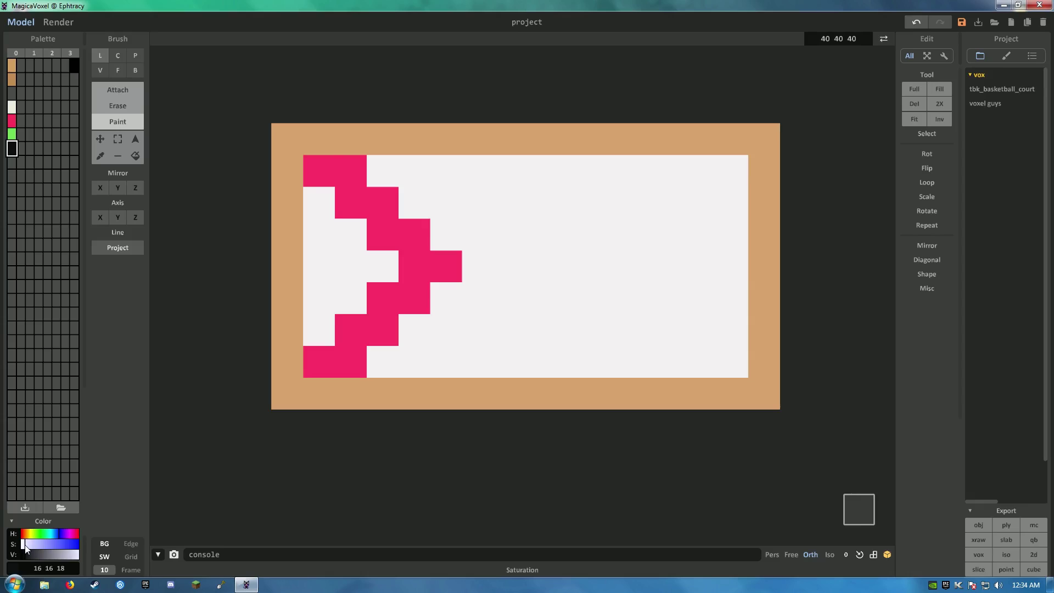
pyautogui.click(446, 171)
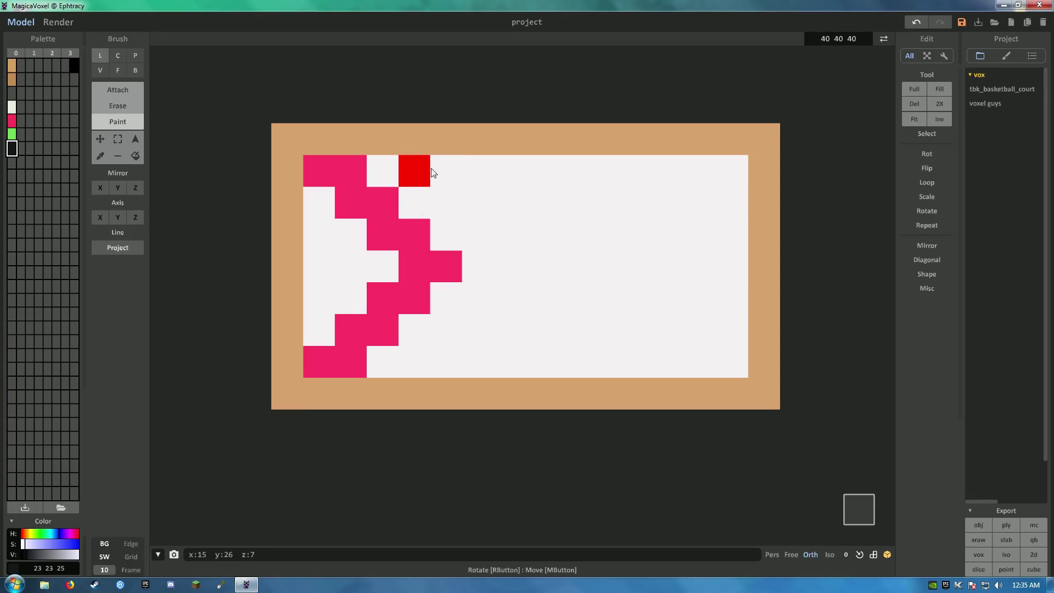
pyautogui.click(478, 202)
pyautogui.click(510, 235)
pyautogui.click(541, 266)
pyautogui.click(510, 298)
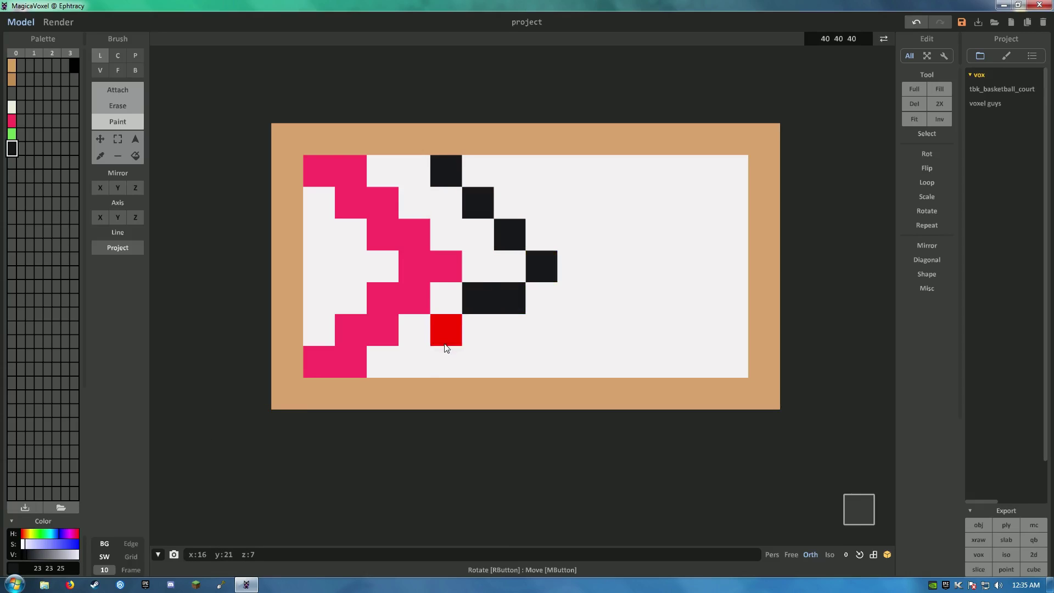
pyautogui.click(477, 330)
pyautogui.click(446, 362)
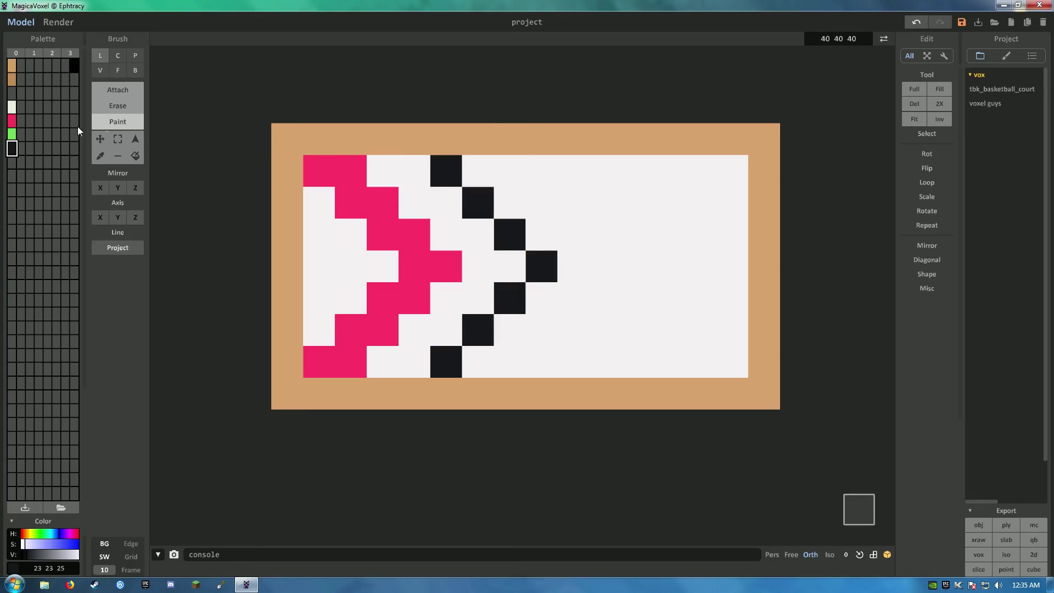
# Step: Paint a two-column-thick green chevron to the right of the black one
pyautogui.click(12, 137)
pyautogui.moveTo(544, 167); pyautogui.dragTo(606, 236)
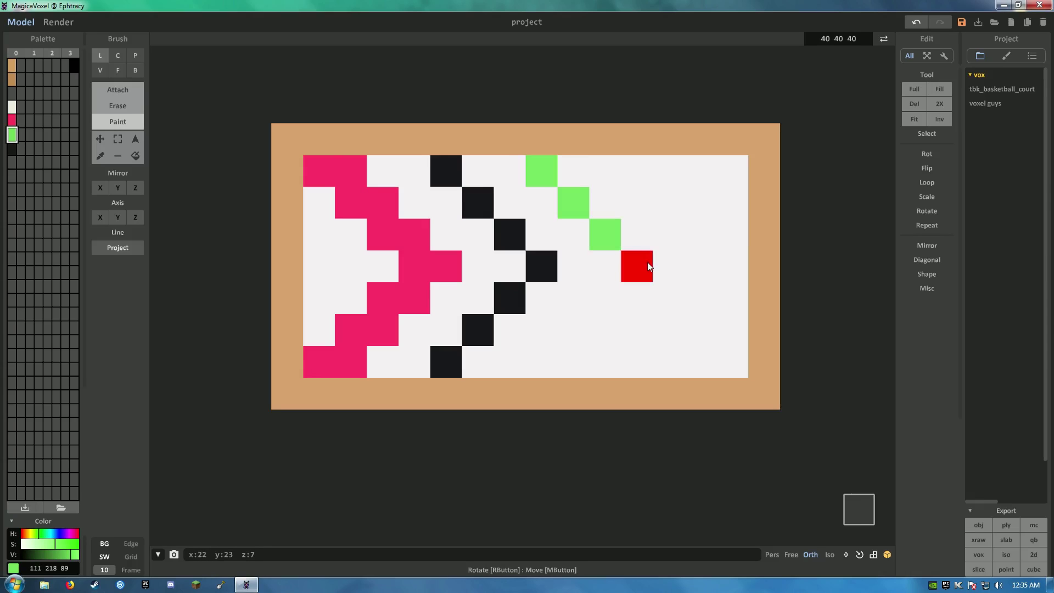
pyautogui.click(638, 266)
pyautogui.click(604, 299)
pyautogui.click(573, 330)
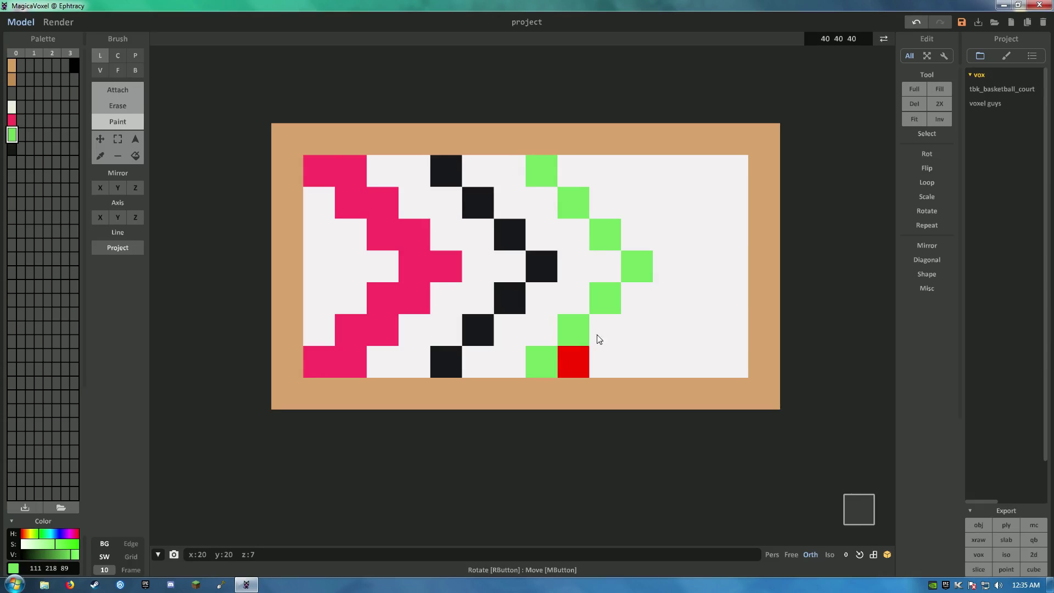
pyautogui.moveTo(598, 339)
pyautogui.mouseDown()
pyautogui.moveTo(670, 264)
pyautogui.moveTo(631, 184)
pyautogui.moveTo(598, 186)
pyautogui.mouseUp()
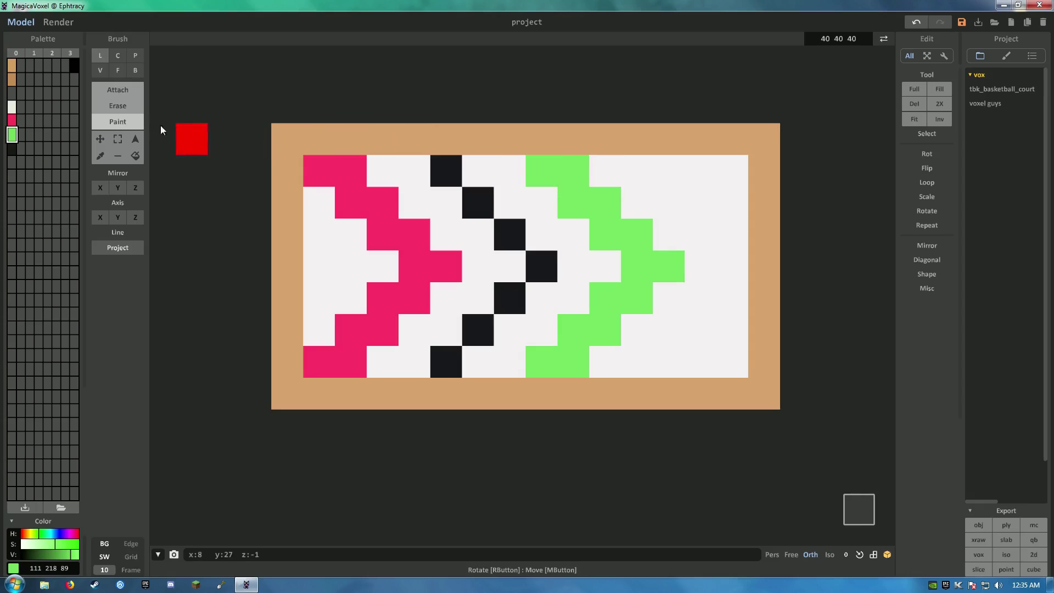
# Step: Paint a second black chevron at the tabletop's right end, then return to top view
pyautogui.click(12, 148)
pyautogui.moveTo(667, 173); pyautogui.dragTo(723, 245)
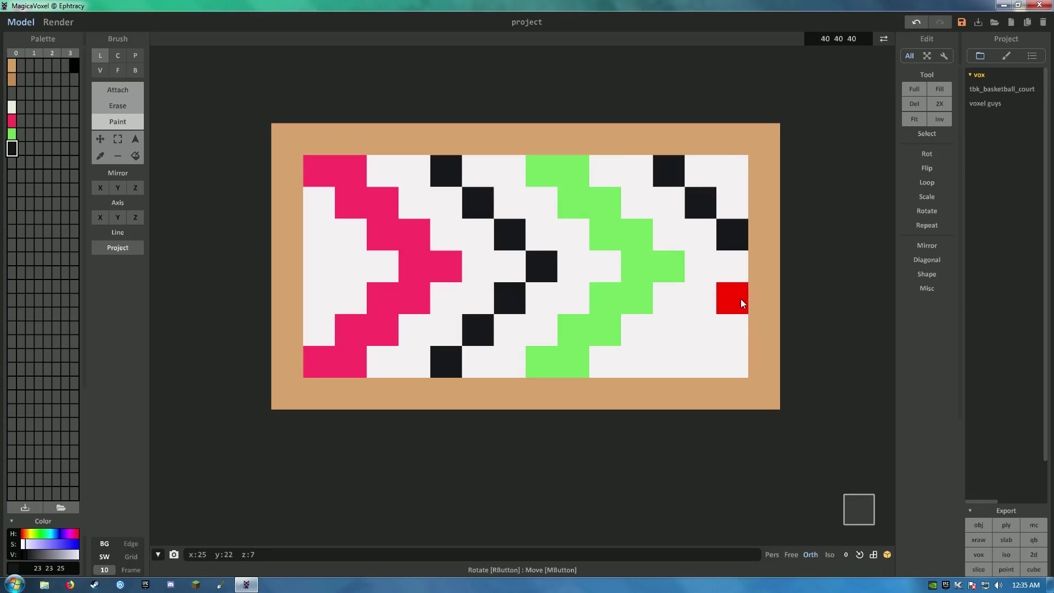
pyautogui.moveTo(740, 298); pyautogui.dragTo(671, 357)
pyautogui.scroll(-6, 705, 322)
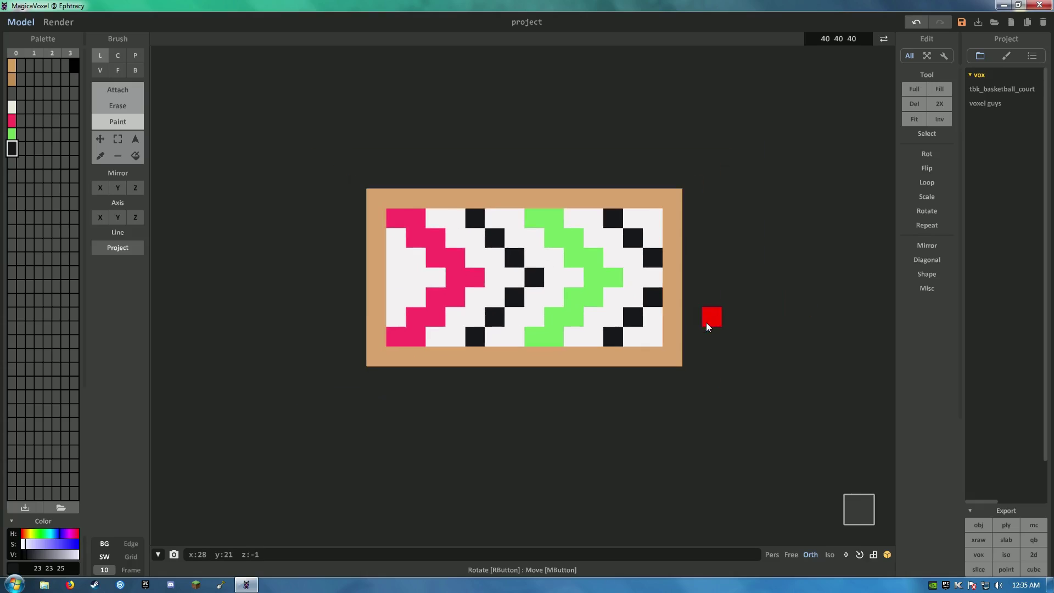
pyautogui.moveTo(633, 325); pyautogui.dragTo(696, 288, button='right')
pyautogui.scroll(3, 696, 289)
pyautogui.scroll(-3, 673, 289)
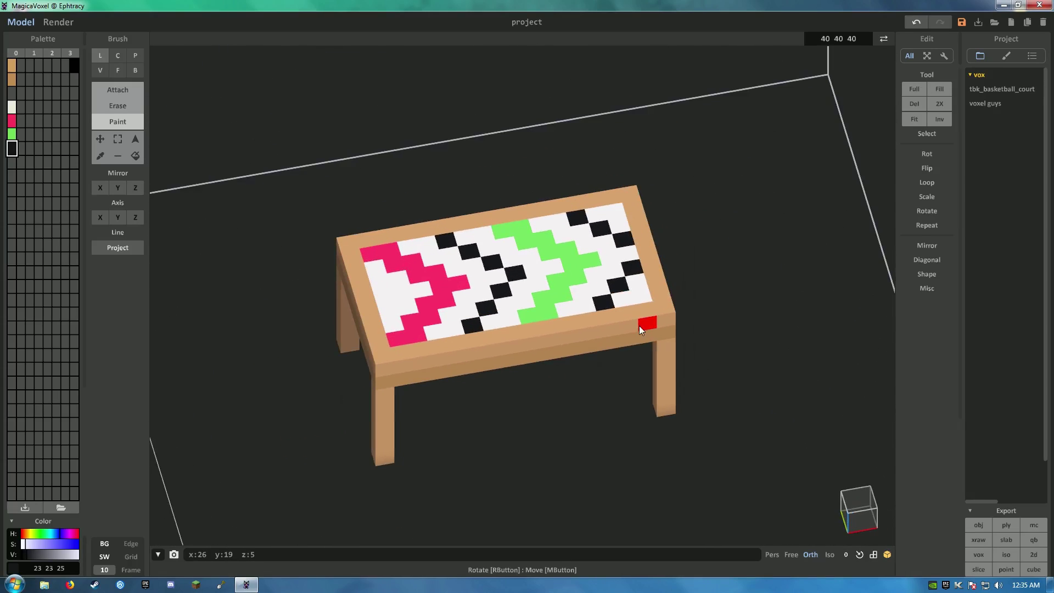
pyautogui.click(857, 503)
pyautogui.scroll(3, 596, 362)
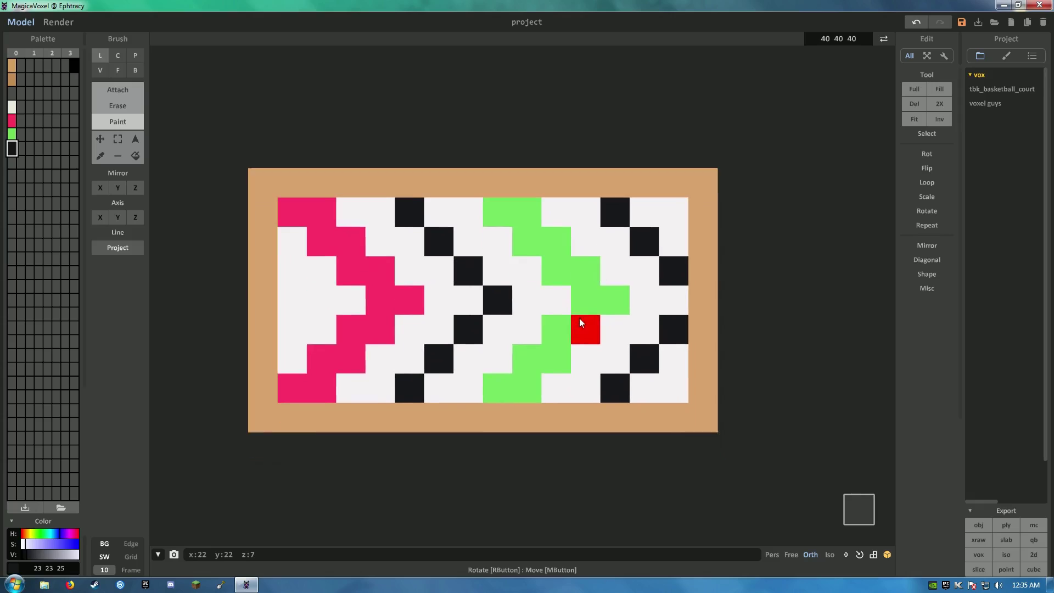
pyautogui.click(21, 134)
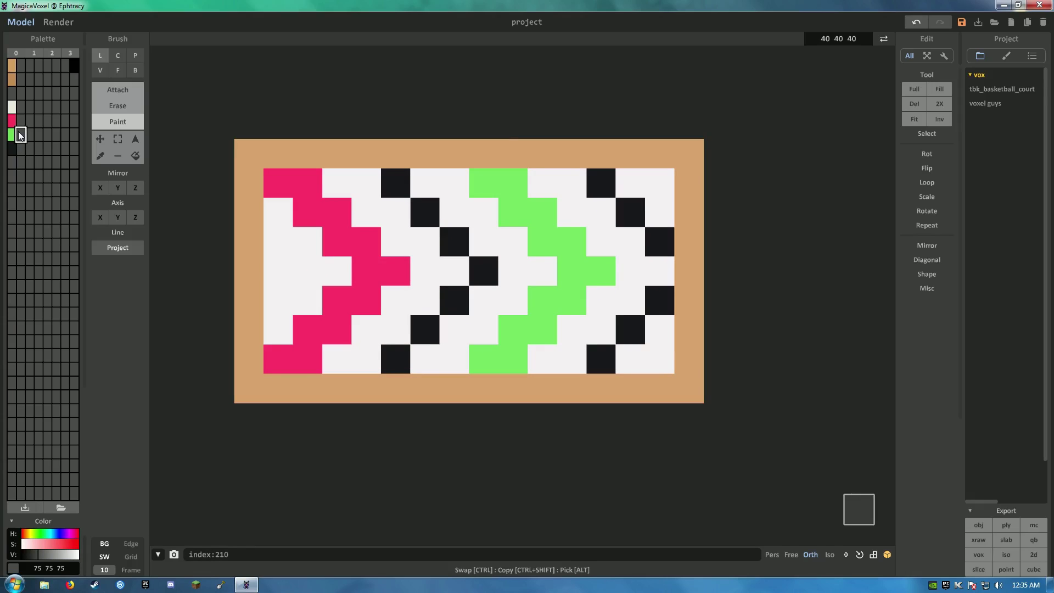
# Step: Create a darker green (67 191 67) and repaint the green chevron's left column with it
pyautogui.click(44, 536)
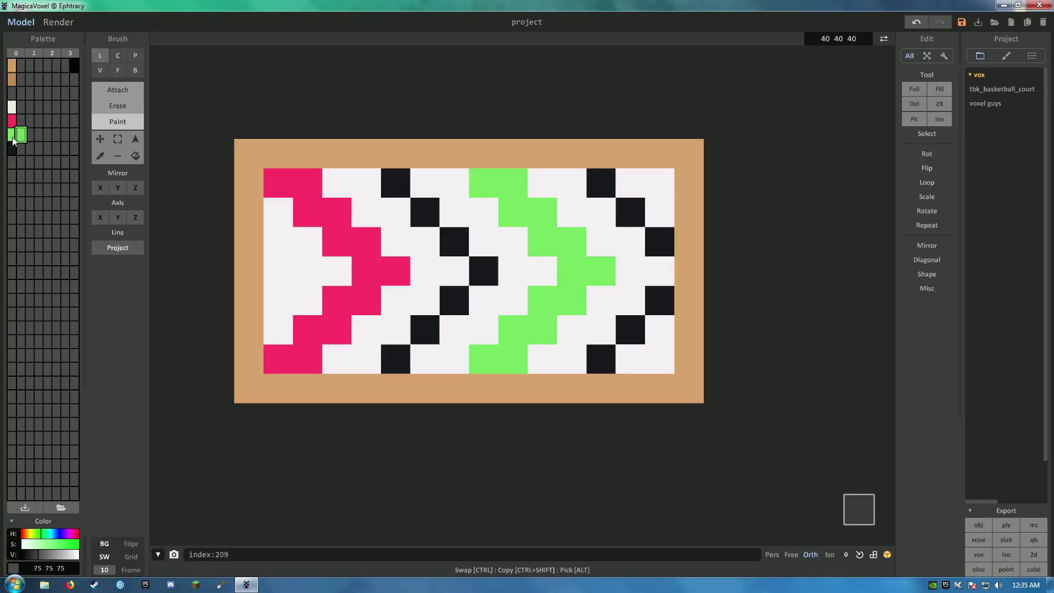
pyautogui.keyDown('alt'); pyautogui.click(11, 137); pyautogui.keyUp('alt')
pyautogui.click(67, 554)
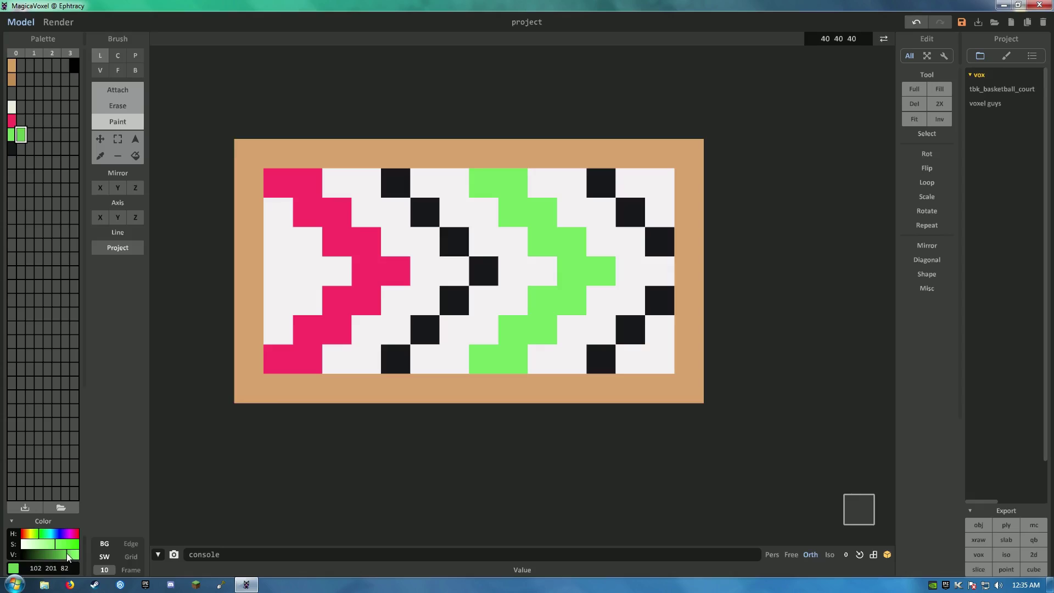
pyautogui.moveTo(67, 555); pyautogui.dragTo(36, 535)
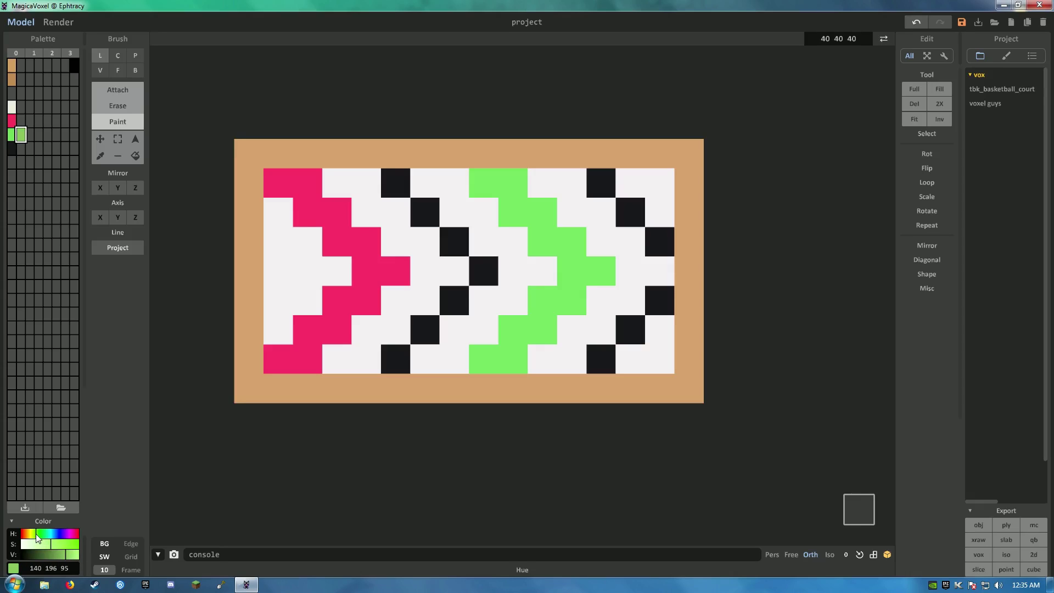
pyautogui.click(52, 544)
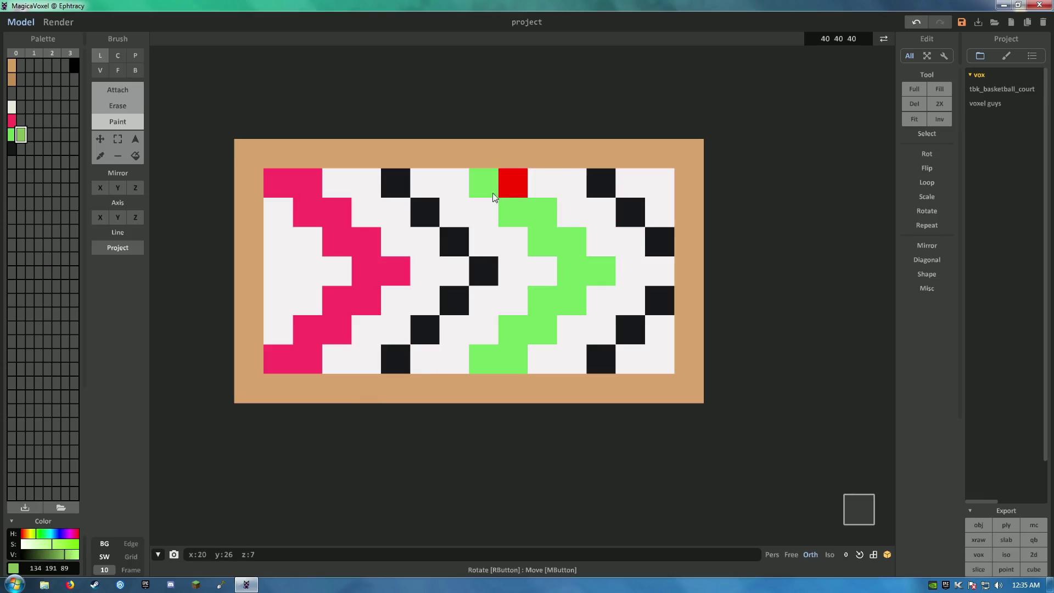
pyautogui.moveTo(485, 198); pyautogui.dragTo(483, 358)
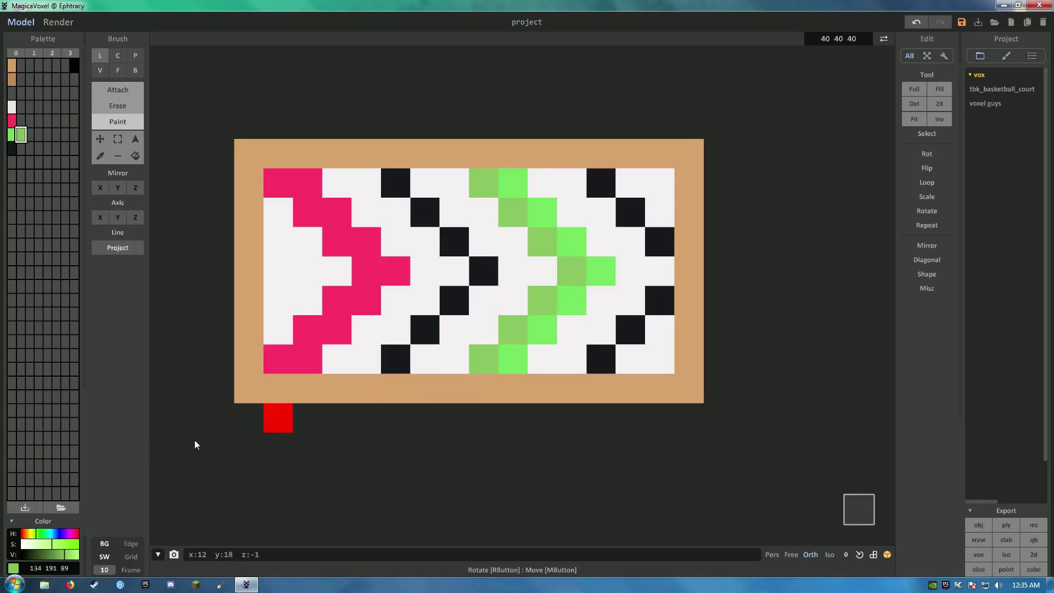
pyautogui.click(41, 532)
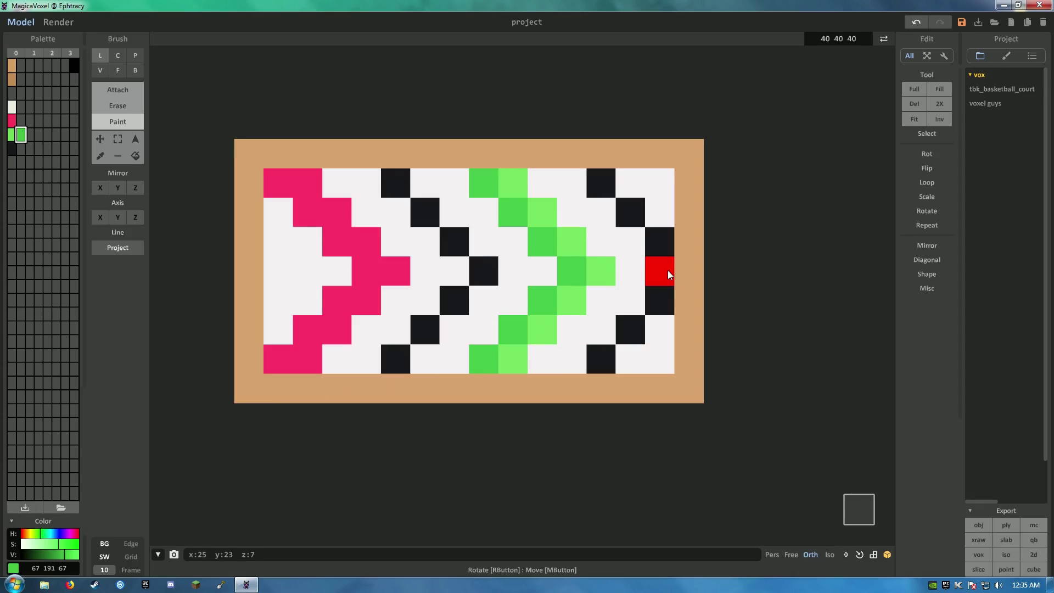
pyautogui.click(23, 120)
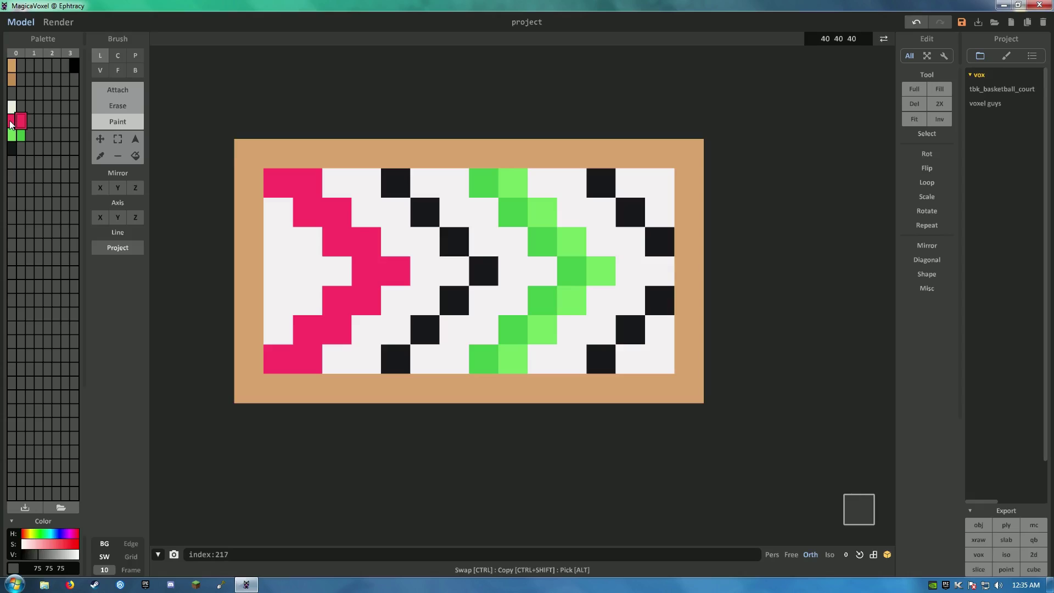
# Step: Create a deeper pink (208 57 90) and repaint the pink chevron's left column with it
pyautogui.keyDown('alt'); pyautogui.click(9, 121); pyautogui.keyUp('alt')
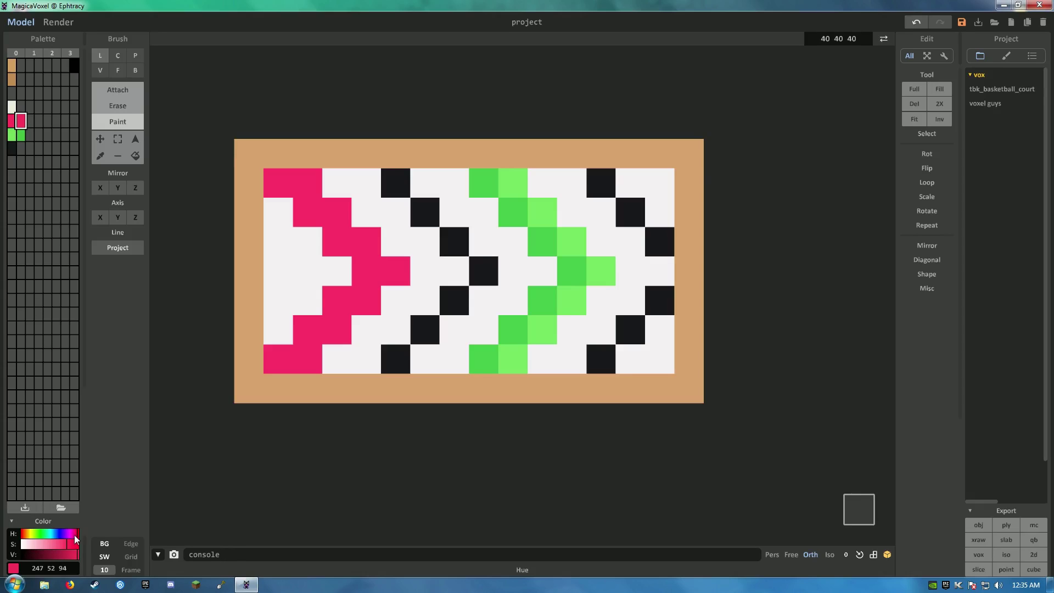
pyautogui.moveTo(76, 533); pyautogui.dragTo(74, 532)
pyautogui.click(61, 543)
pyautogui.click(71, 555)
pyautogui.moveTo(282, 183)
pyautogui.mouseDown()
pyautogui.moveTo(363, 276)
pyautogui.moveTo(281, 351)
pyautogui.mouseUp()
pyautogui.click(281, 198)
pyautogui.moveTo(75, 535)
pyautogui.mouseDown()
pyautogui.moveTo(13, 535)
pyautogui.moveTo(77, 529)
pyautogui.mouseUp()
pyautogui.click(66, 555)
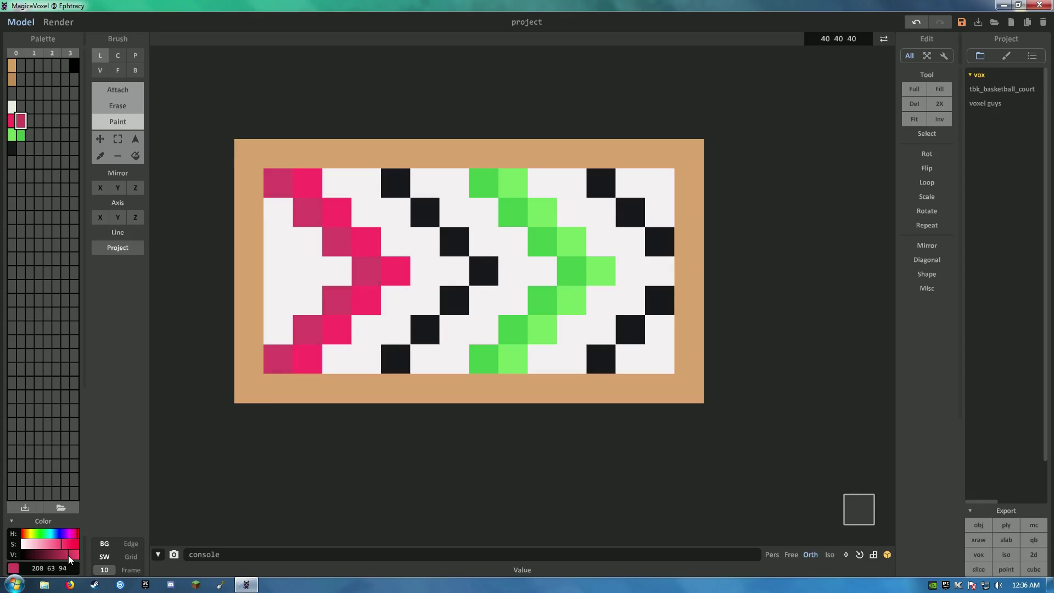
pyautogui.moveTo(59, 541); pyautogui.dragTo(63, 541)
pyautogui.scroll(-5, 493, 370)
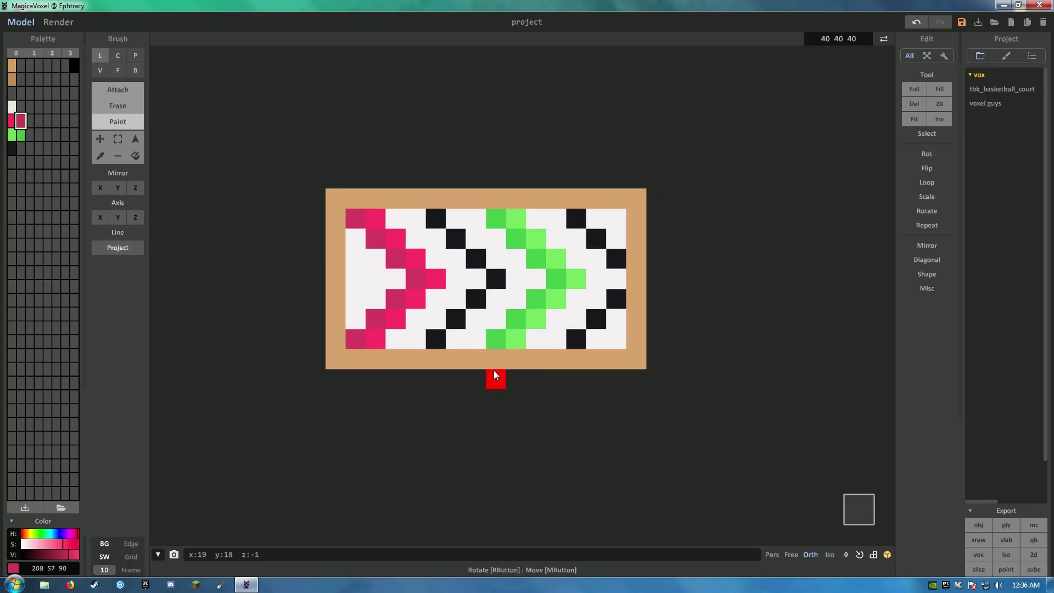
pyautogui.scroll(4, 528, 345)
pyautogui.scroll(1, 529, 348)
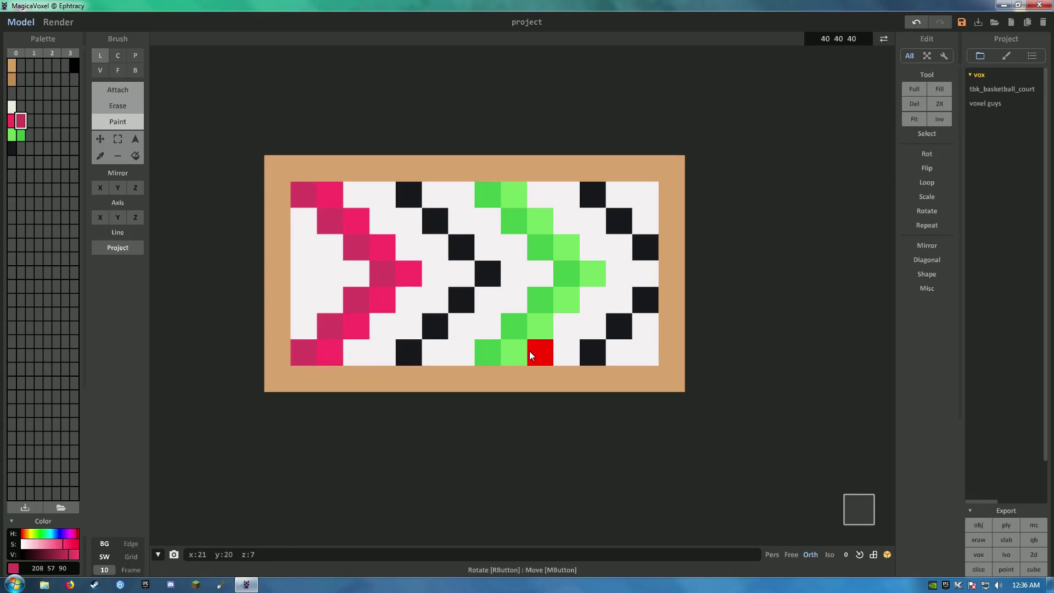
# Step: Mix dark grey (60 60 66) and paint five alternating black zigzag voxels with it
pyautogui.click(19, 151)
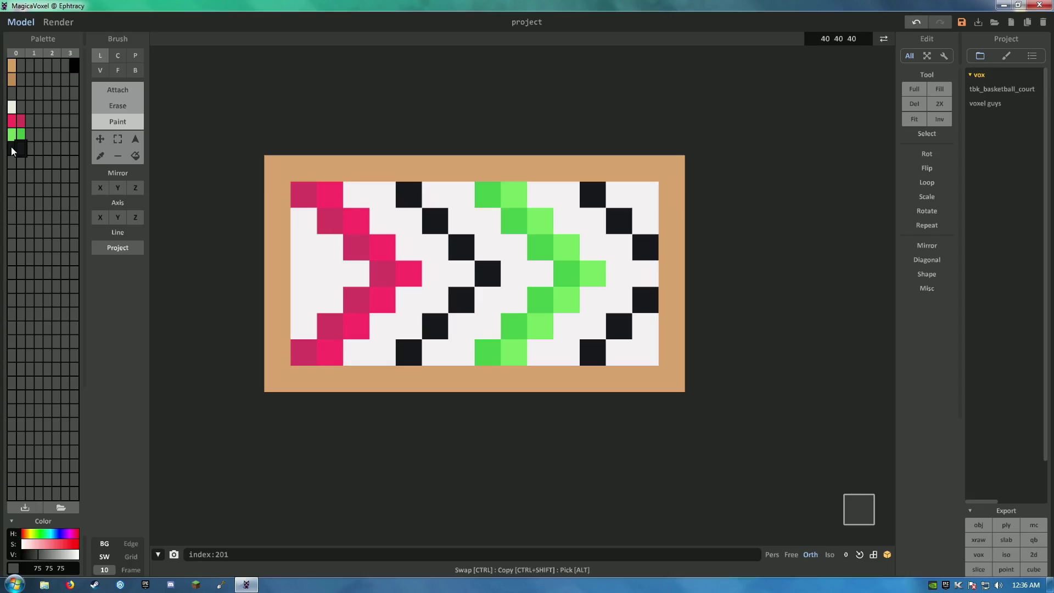
pyautogui.click(26, 555)
pyautogui.moveTo(29, 558); pyautogui.dragTo(35, 556)
pyautogui.click(435, 221)
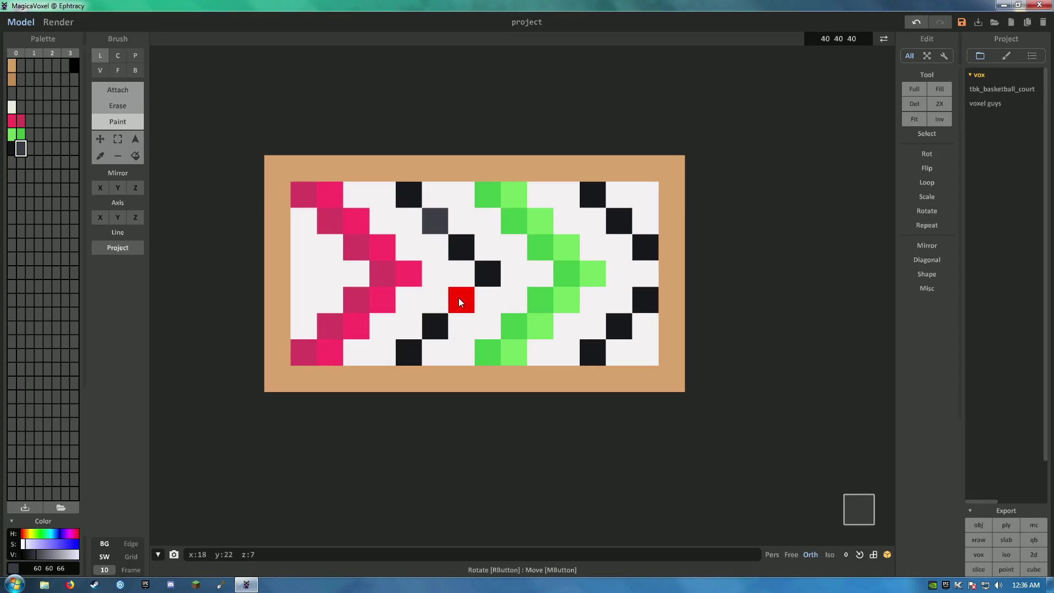
pyautogui.click(435, 326)
pyautogui.click(487, 273)
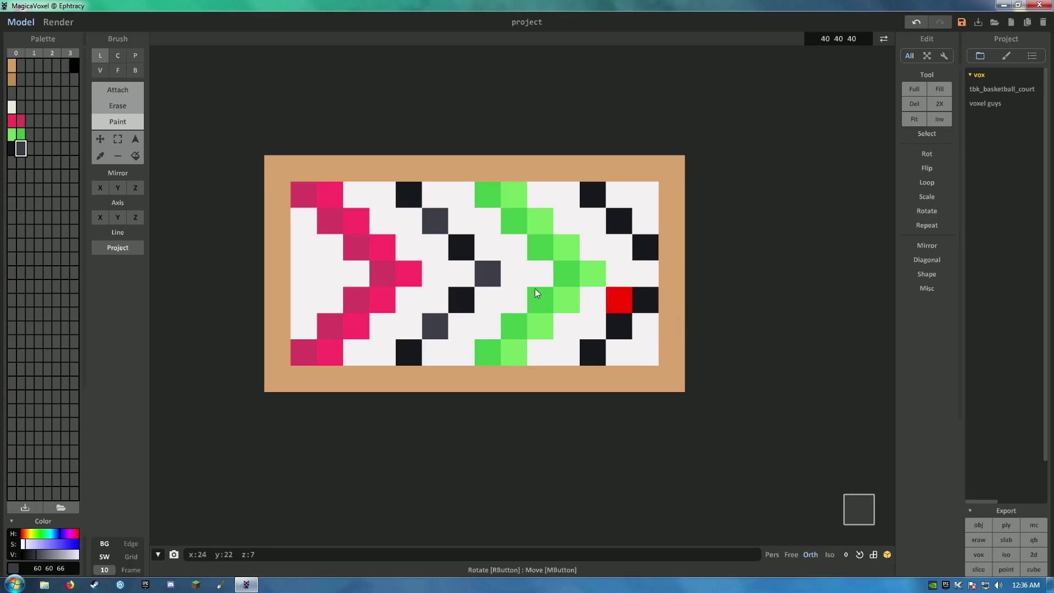
pyautogui.click(617, 229)
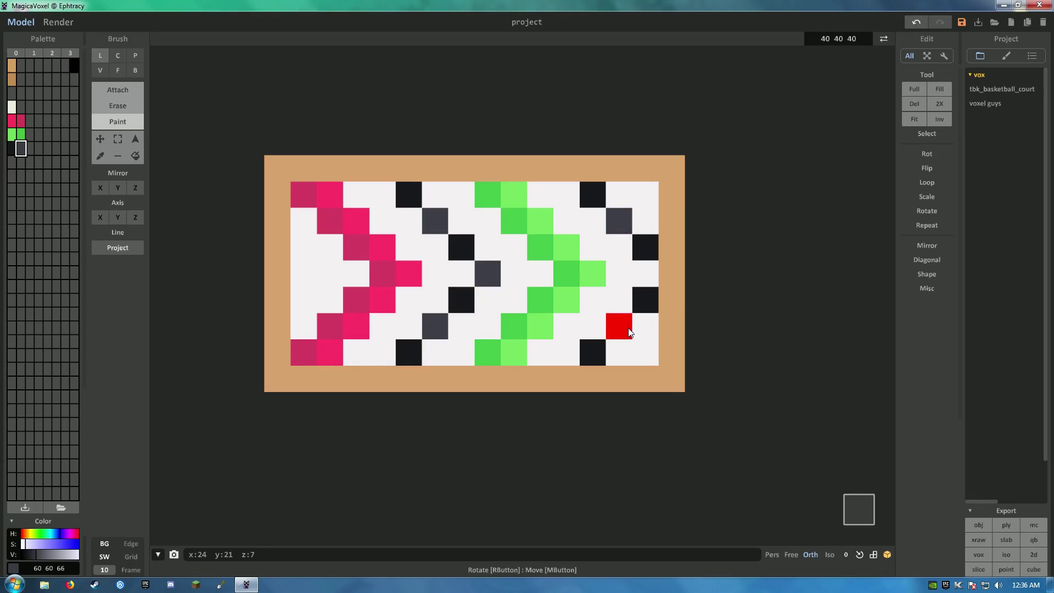
pyautogui.click(619, 326)
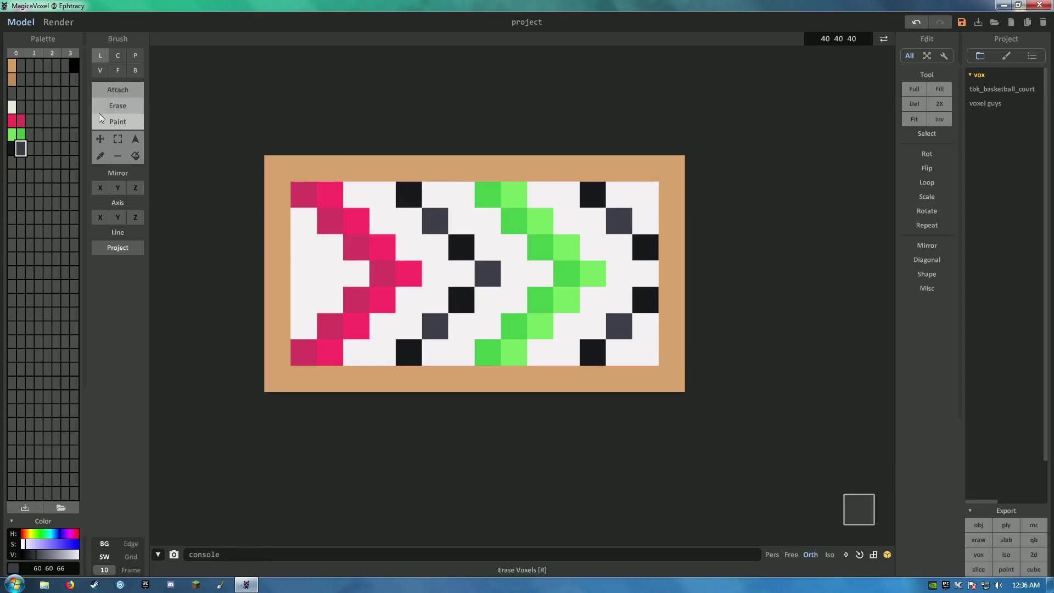
# Step: Move the whole tabletop pattern one voxel to the left
pyautogui.click(118, 140)
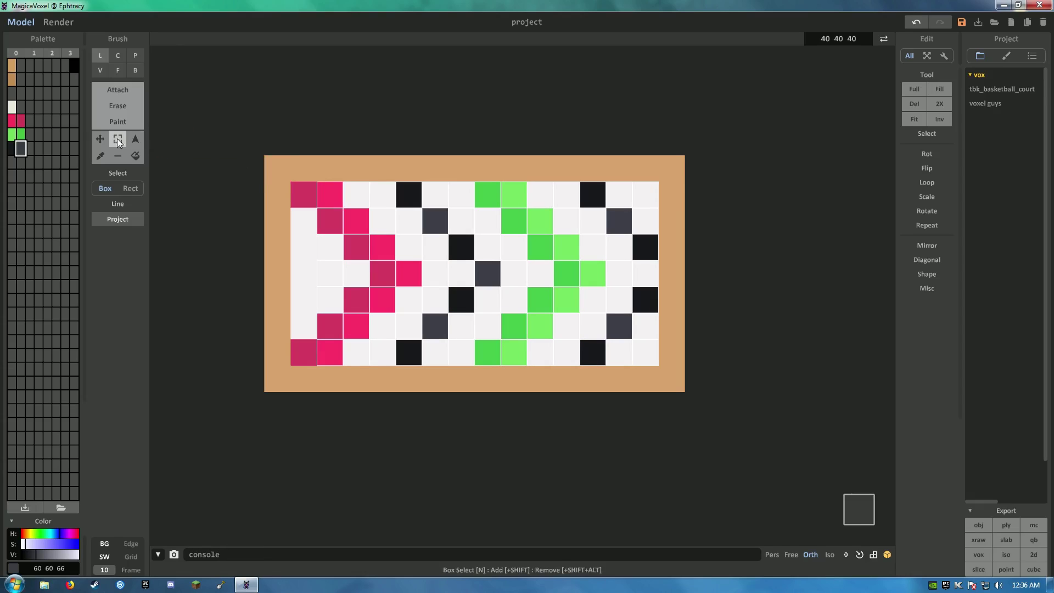
pyautogui.click(101, 140)
pyautogui.moveTo(515, 274); pyautogui.dragTo(487, 274)
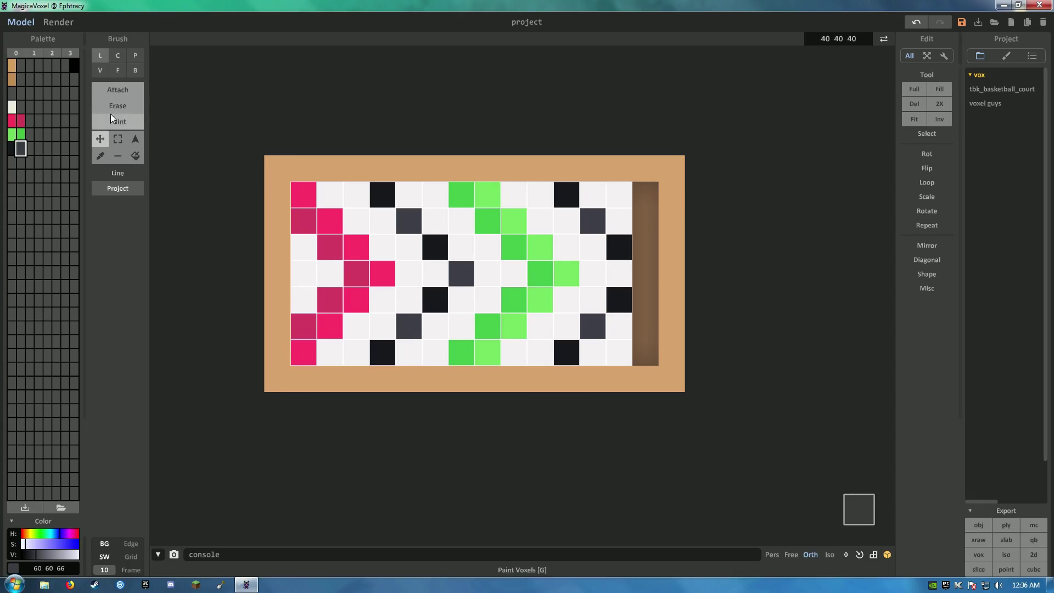
pyautogui.click(124, 107)
# Step: Fill the empty strip along the right inner edge with off-white voxels
pyautogui.moveTo(725, 273); pyautogui.dragTo(794, 176, button='right')
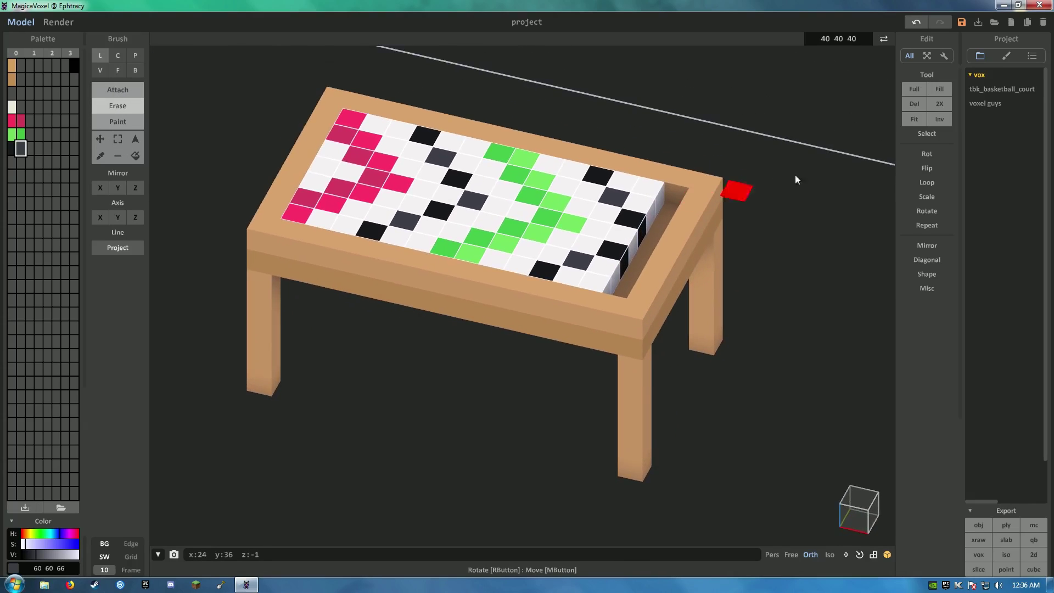
pyautogui.click(115, 92)
pyautogui.click(12, 107)
pyautogui.moveTo(769, 209)
pyautogui.mouseDown(button='right')
pyautogui.moveTo(812, 201)
pyautogui.moveTo(687, 258)
pyautogui.mouseUp(button='right')
pyautogui.click(940, 136)
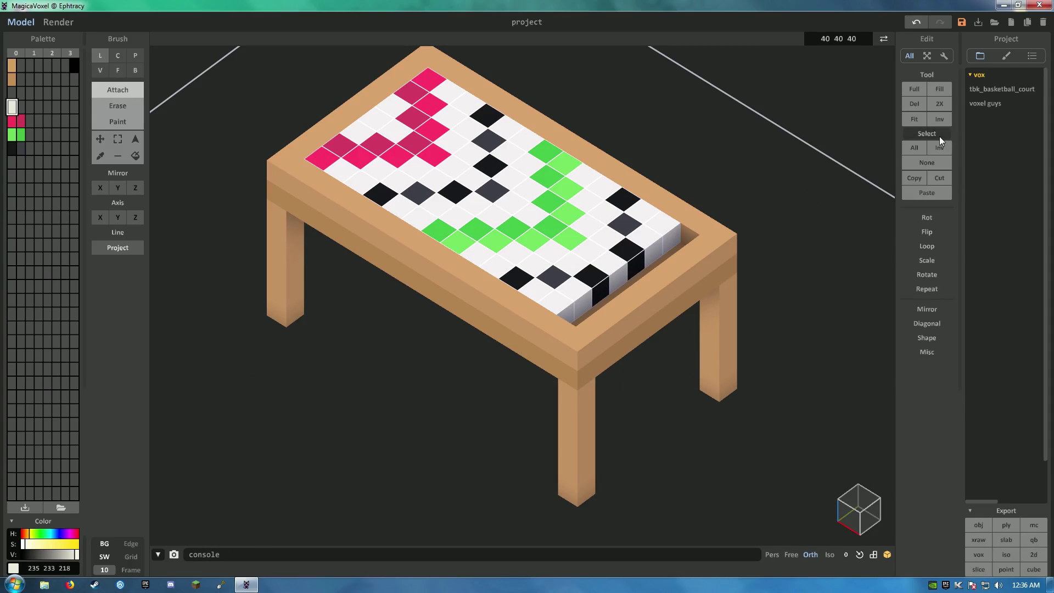
pyautogui.click(934, 166)
pyautogui.moveTo(669, 240); pyautogui.dragTo(569, 318)
pyautogui.hotkey('ctrl', 'z')
pyautogui.moveTo(676, 232)
pyautogui.mouseDown()
pyautogui.moveTo(573, 314)
pyautogui.moveTo(586, 305)
pyautogui.mouseUp()
pyautogui.moveTo(587, 305)
pyautogui.mouseDown(button='right')
pyautogui.moveTo(614, 304)
pyautogui.moveTo(618, 320)
pyautogui.mouseUp(button='right')
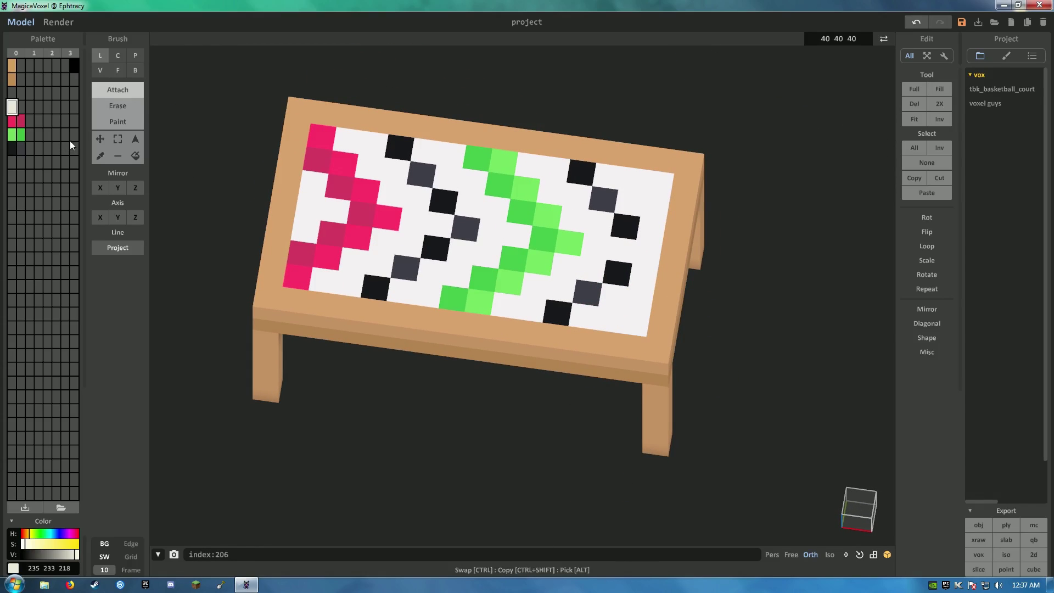
# Step: Undo several recent edits to the tabletop
pyautogui.click(21, 149)
pyautogui.click(122, 120)
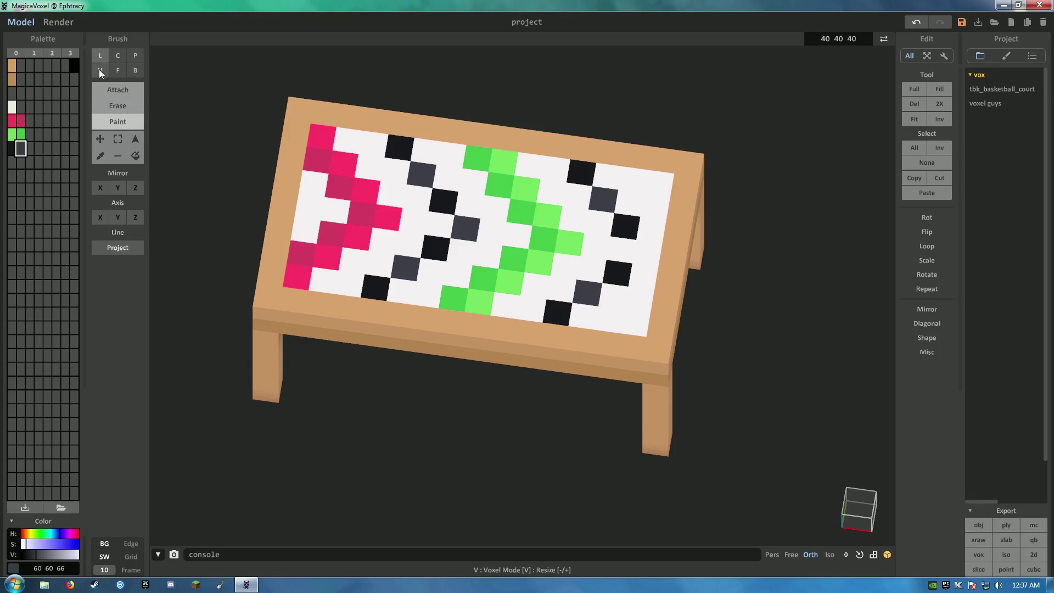
pyautogui.click(100, 69)
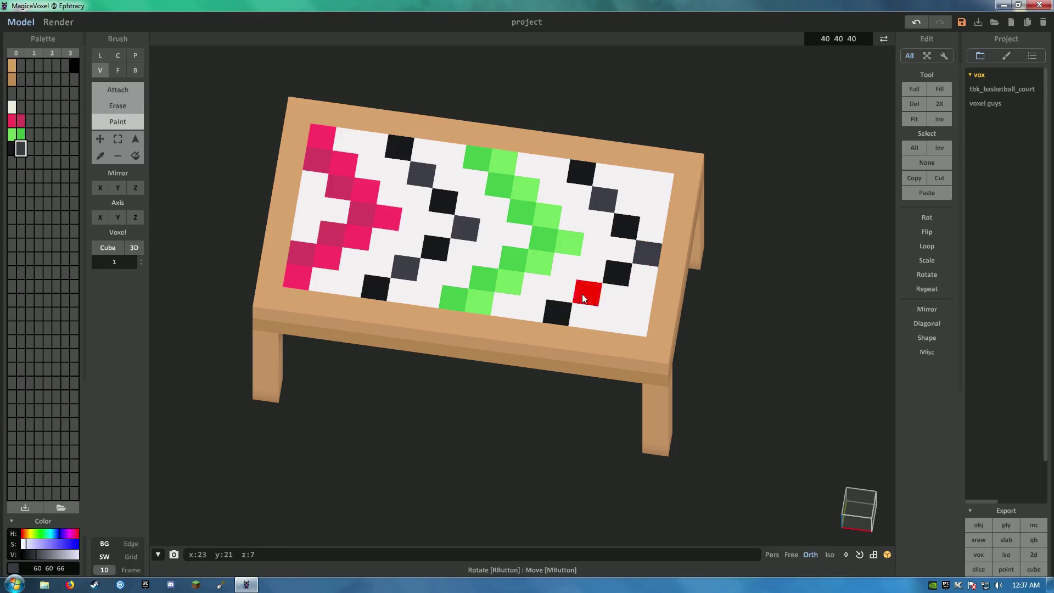
pyautogui.moveTo(584, 291); pyautogui.dragTo(625, 262, button='right')
pyautogui.hotkey('ctrl', 'z')
pyautogui.hotkey('ctrl', 'z')
pyautogui.hotkey('ctrl', 'z')
pyautogui.hotkey('ctrl', 'z')
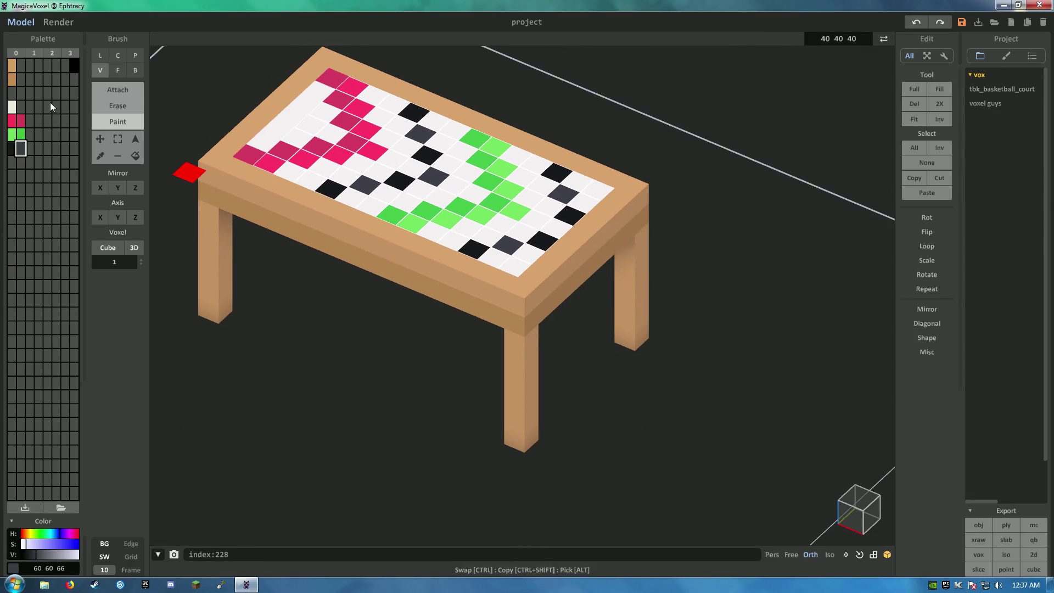
# Step: Box-select the table's end edge and leg and move them one voxel outward
pyautogui.click(117, 138)
pyautogui.click(641, 205)
pyautogui.moveTo(641, 204); pyautogui.dragTo(516, 440)
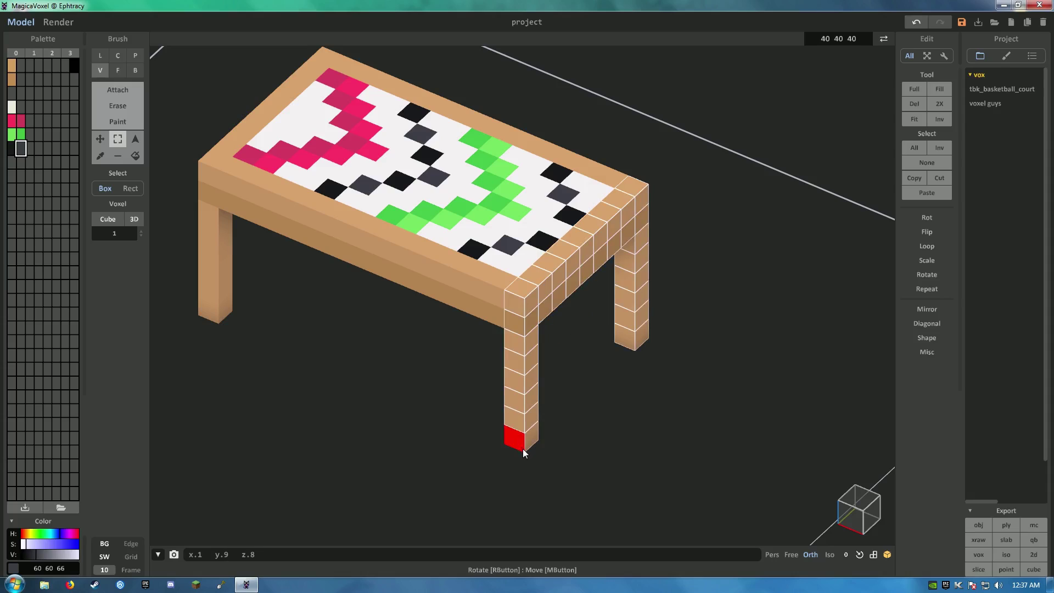
pyautogui.click(100, 139)
pyautogui.moveTo(443, 265); pyautogui.dragTo(617, 310, button='right')
pyautogui.moveTo(568, 306); pyautogui.dragTo(597, 301)
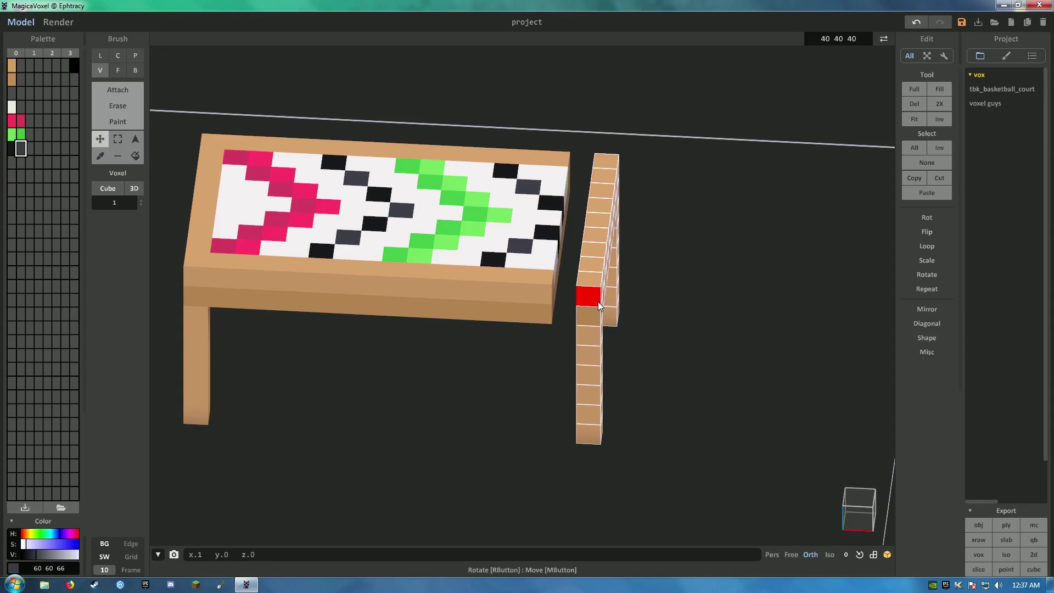
pyautogui.moveTo(598, 301); pyautogui.dragTo(569, 264, button='right')
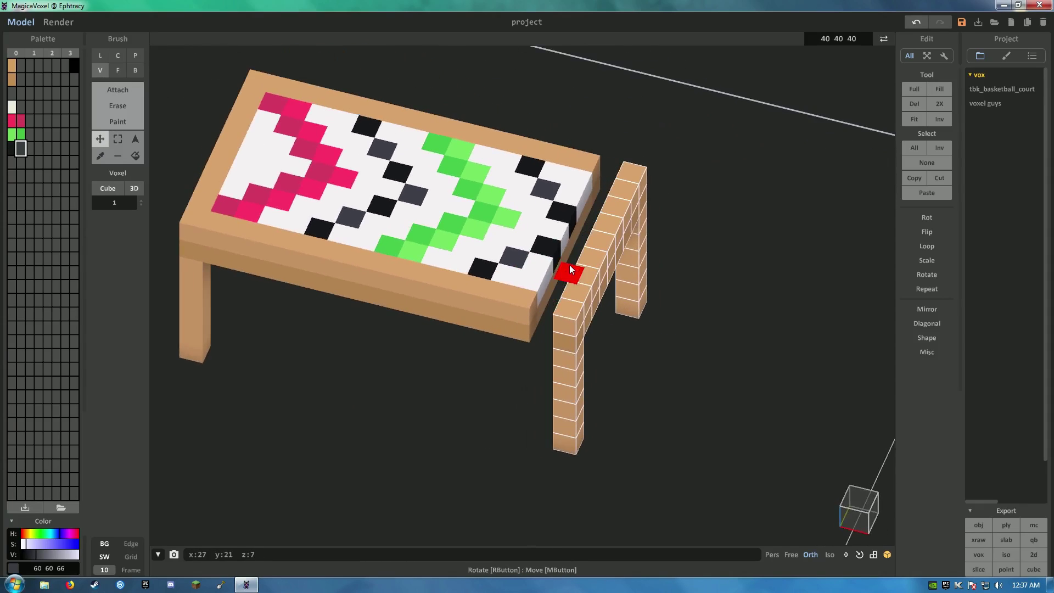
# Step: Add a line of tan voxels along the table's new end
pyautogui.click(100, 56)
pyautogui.click(12, 66)
pyautogui.moveTo(549, 189)
pyautogui.mouseDown(button='right')
pyautogui.moveTo(557, 203)
pyautogui.moveTo(561, 132)
pyautogui.moveTo(440, 58)
pyautogui.moveTo(447, 88)
pyautogui.mouseUp(button='right')
pyautogui.moveTo(475, 206); pyautogui.dragTo(462, 261, button='right')
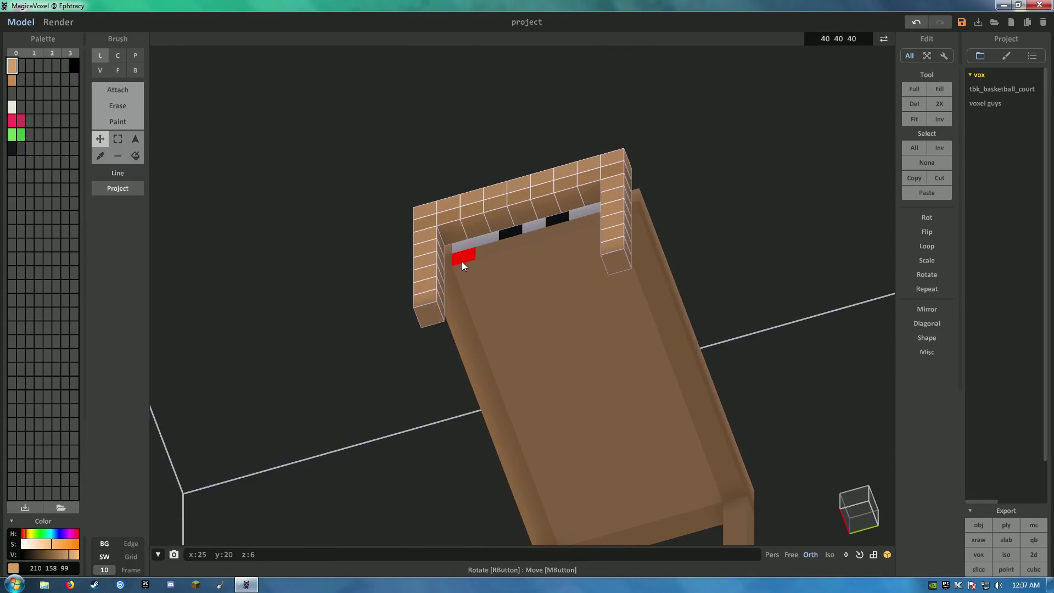
pyautogui.scroll(3, 473, 254)
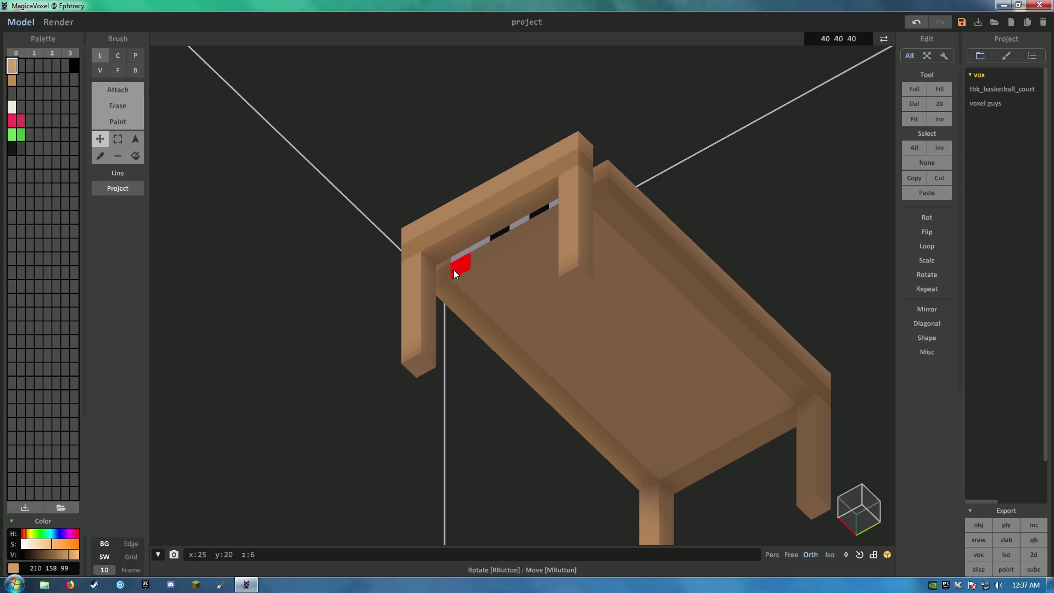
pyautogui.moveTo(457, 269); pyautogui.dragTo(500, 242)
pyautogui.hotkey('ctrl', 'z')
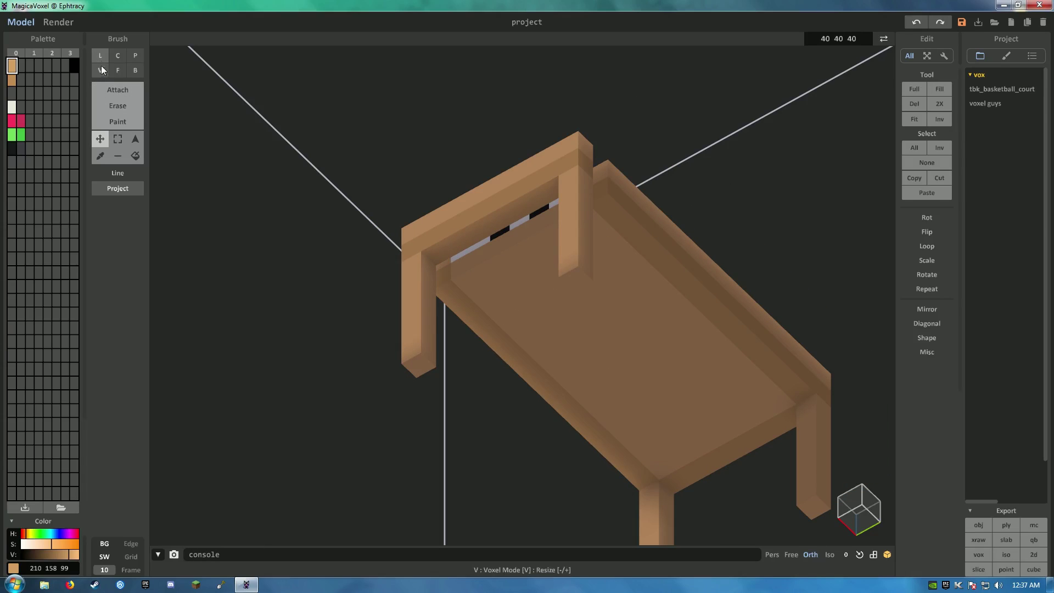
pyautogui.click(116, 89)
pyautogui.moveTo(460, 265); pyautogui.dragTo(519, 231)
pyautogui.moveTo(519, 231); pyautogui.dragTo(458, 246, button='right')
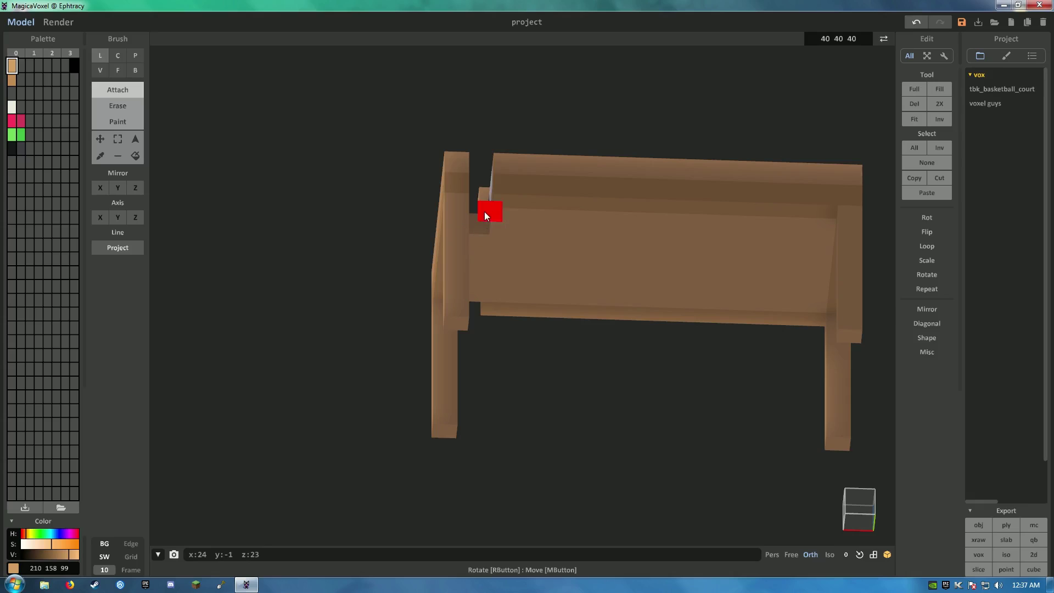
pyautogui.click(480, 225)
# Step: Remove the grey end row and add a tan voxel beside the corner leg
pyautogui.moveTo(590, 200); pyautogui.dragTo(637, 204, button='right')
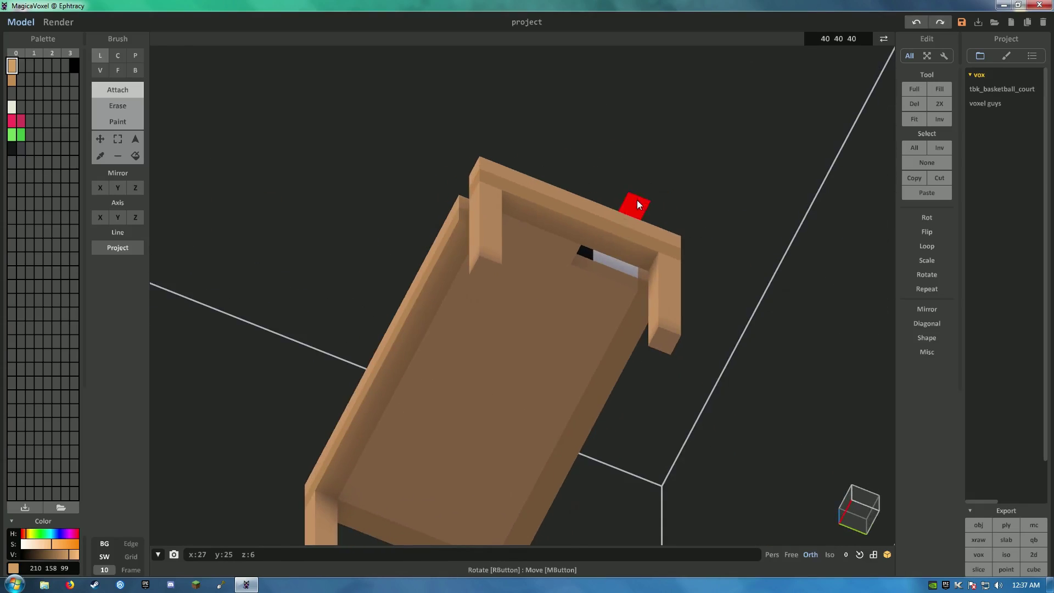
pyautogui.moveTo(632, 285); pyautogui.dragTo(589, 269)
pyautogui.moveTo(457, 216); pyautogui.dragTo(230, 213, button='right')
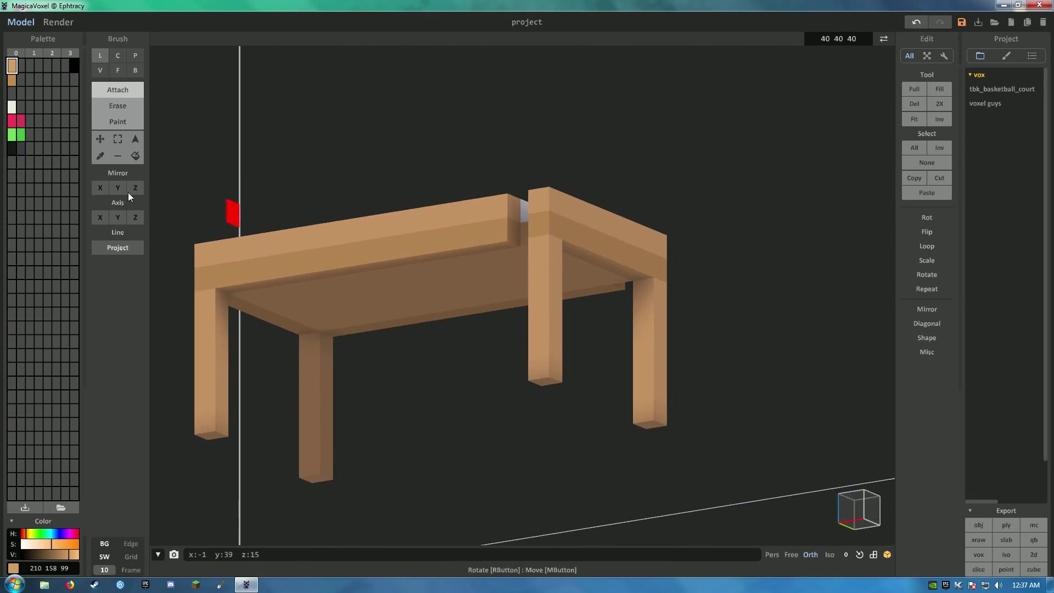
pyautogui.keyDown('alt'); pyautogui.click(458, 238); pyautogui.keyUp('alt')
pyautogui.moveTo(516, 237)
pyautogui.mouseDown(button='right')
pyautogui.moveTo(564, 247)
pyautogui.moveTo(530, 222)
pyautogui.moveTo(527, 181)
pyautogui.moveTo(139, 162)
pyautogui.mouseUp(button='right')
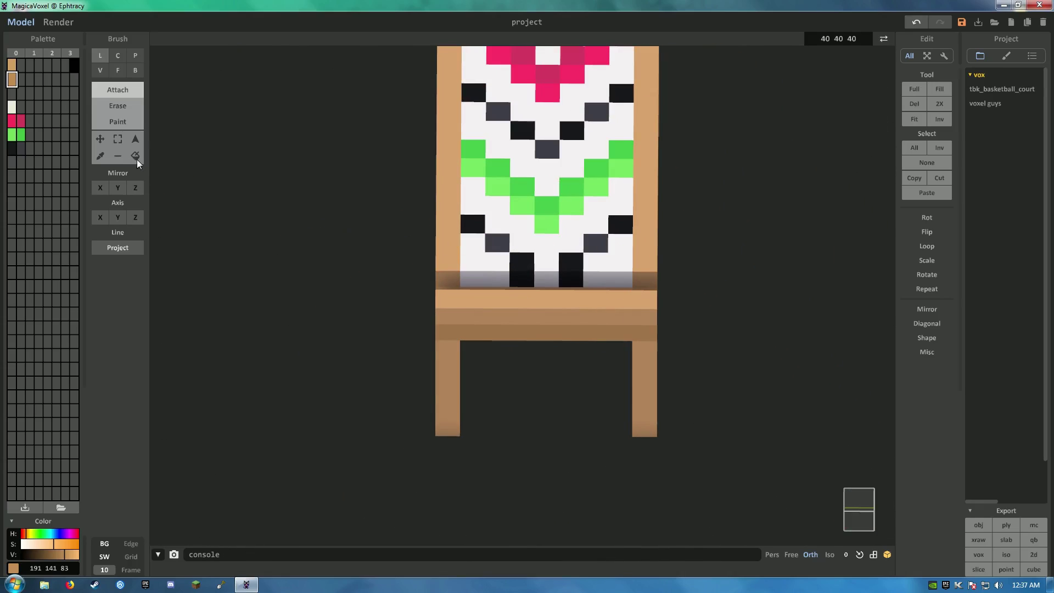
pyautogui.click(12, 67)
pyautogui.moveTo(263, 216); pyautogui.dragTo(411, 225, button='right')
pyautogui.click(508, 344)
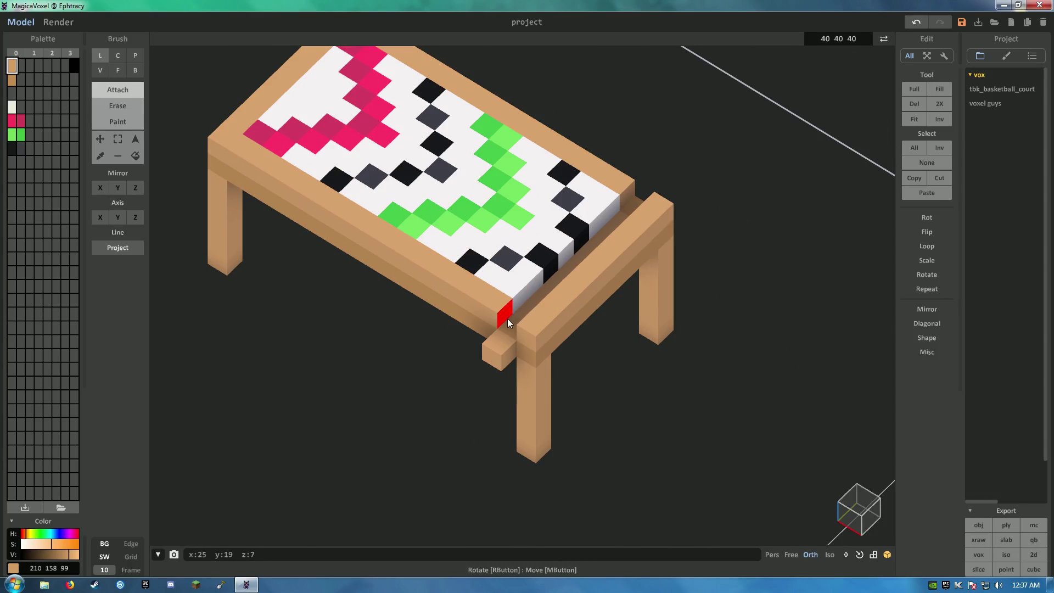
# Step: Fill the recessed tabletop strip along the end with off-white
pyautogui.moveTo(675, 250); pyautogui.dragTo(653, 291, button='right')
pyautogui.moveTo(535, 270); pyautogui.dragTo(63, 96, button='right')
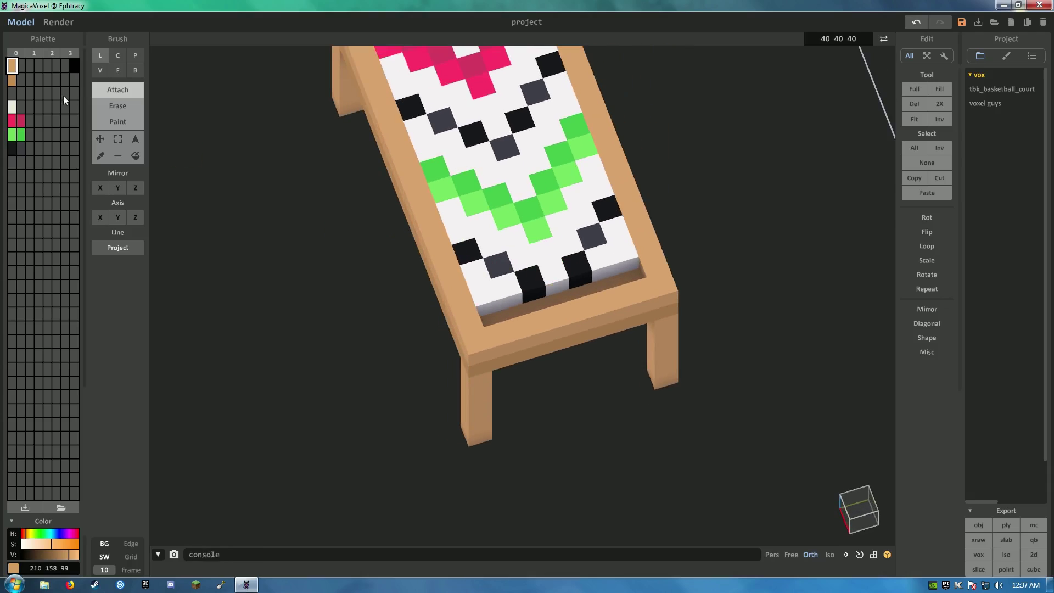
pyautogui.click(12, 106)
pyautogui.moveTo(646, 271); pyautogui.dragTo(622, 246, button='right')
pyautogui.moveTo(621, 242); pyautogui.dragTo(519, 308)
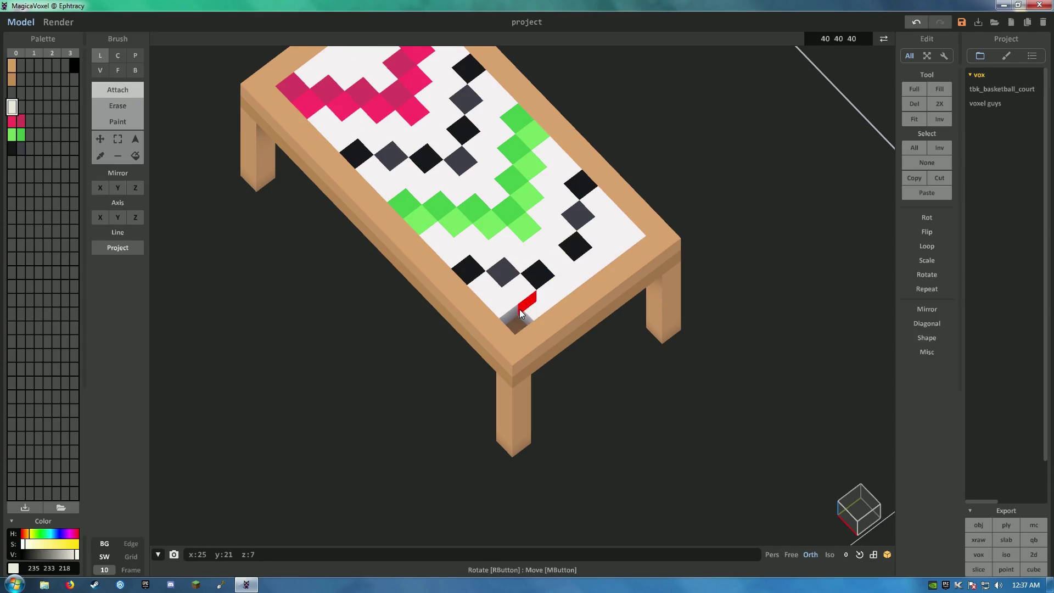
pyautogui.click(112, 122)
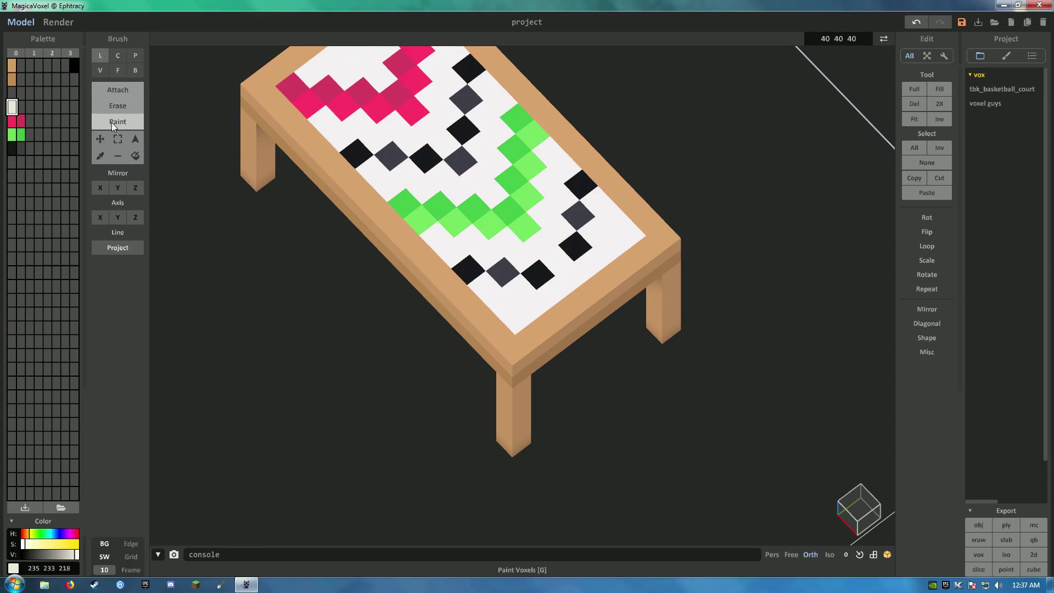
# Step: Paint one chevron tip square dark grey
pyautogui.click(99, 70)
pyautogui.click(21, 149)
pyautogui.click(569, 278)
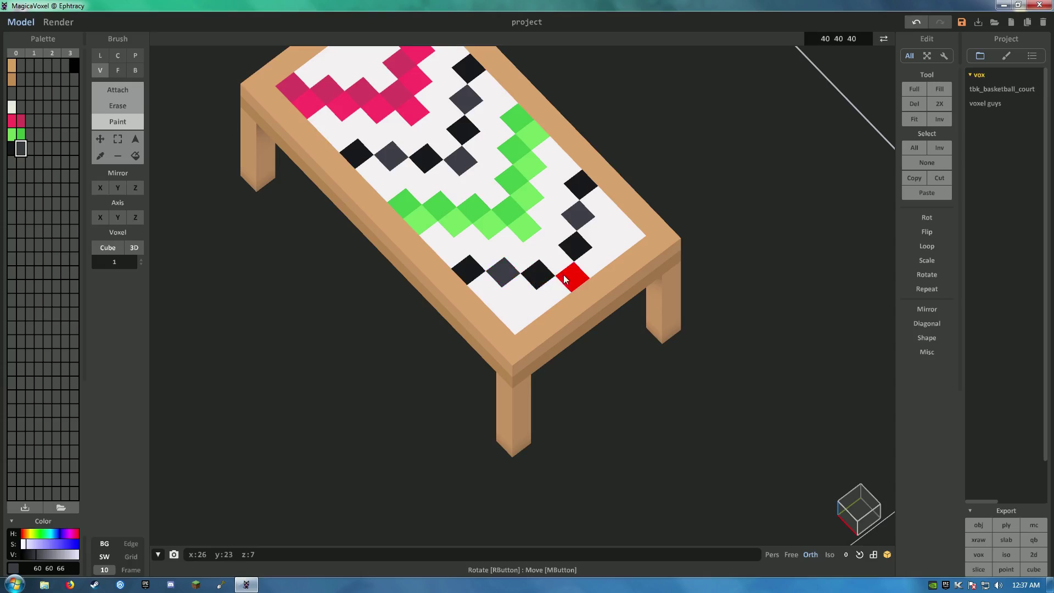
# Step: Orbit and zoom around the table to inspect the finished chevron tabletop
pyautogui.moveTo(381, 245)
pyautogui.mouseDown(button='right')
pyautogui.moveTo(404, 245)
pyautogui.moveTo(465, 205)
pyautogui.mouseUp(button='right')
pyautogui.scroll(-5, 464, 203)
pyautogui.moveTo(591, 281); pyautogui.dragTo(407, 236, button='right')
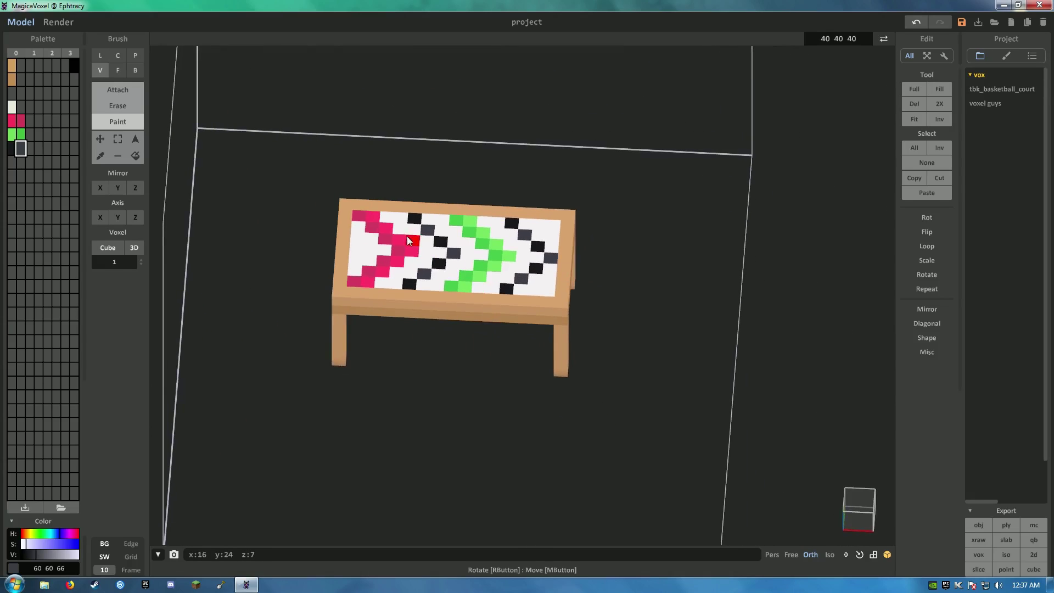
pyautogui.moveTo(584, 314); pyautogui.dragTo(521, 276, button='right')
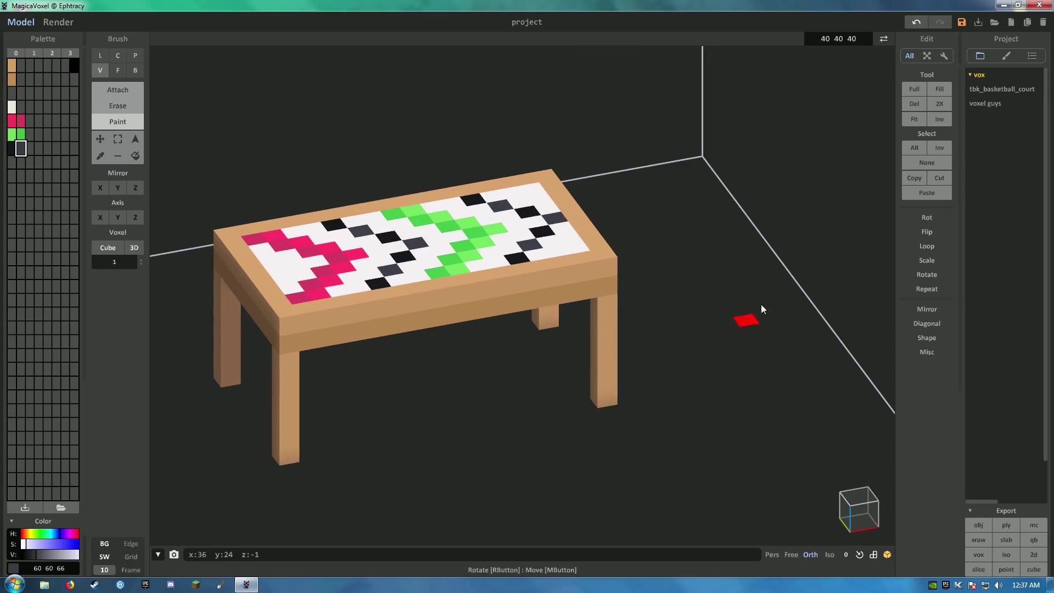
pyautogui.moveTo(629, 247); pyautogui.dragTo(746, 246, button='middle')
pyautogui.scroll(2, 619, 262)
pyautogui.moveTo(619, 262); pyautogui.dragTo(659, 269, button='right')
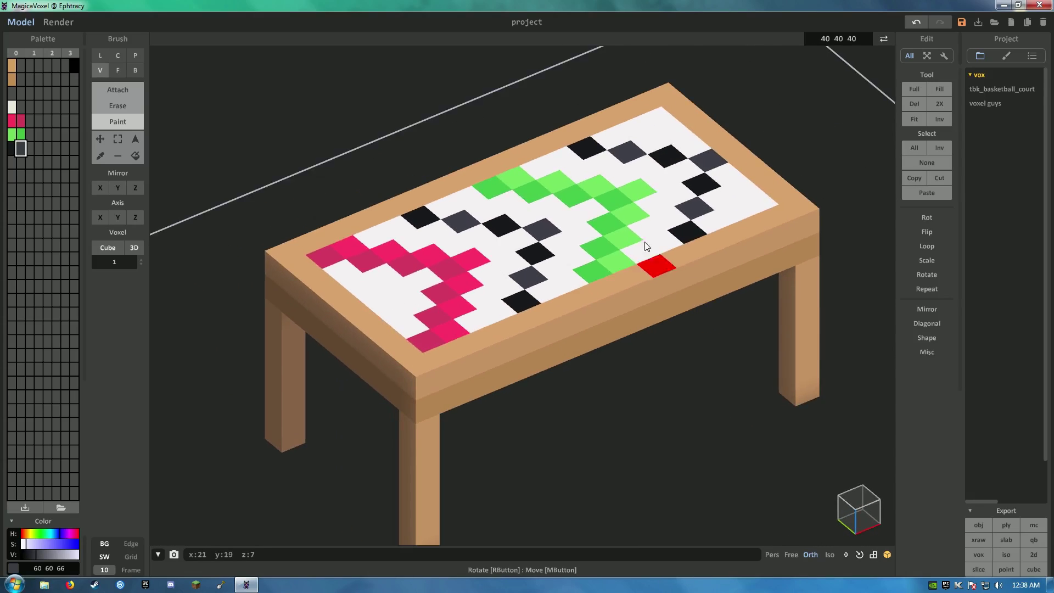
pyautogui.scroll(-3, 509, 410)
pyautogui.scroll(-2, 510, 414)
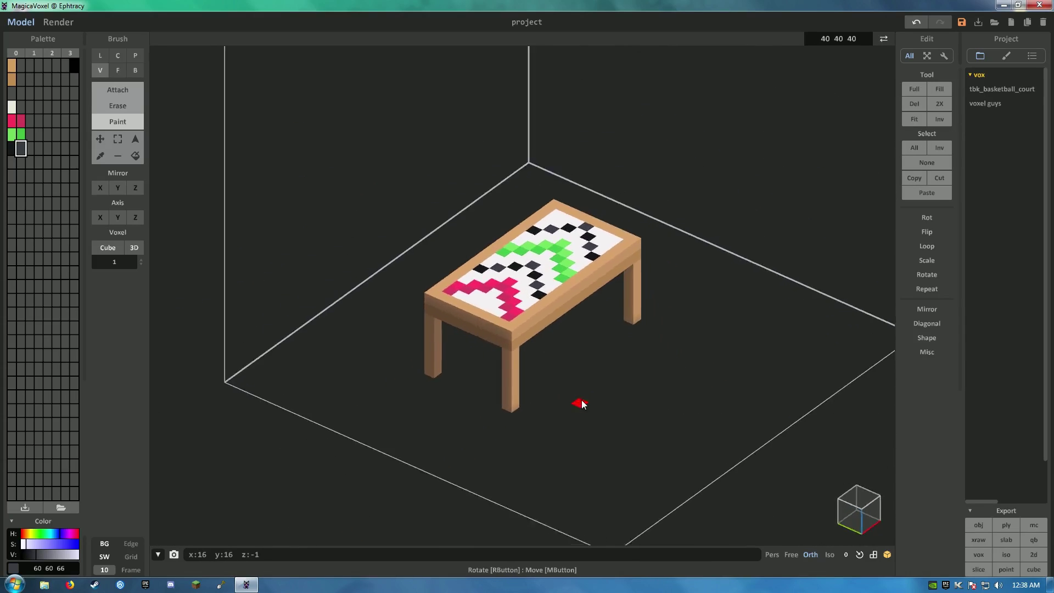
pyautogui.moveTo(576, 402); pyautogui.dragTo(604, 230, button='right')
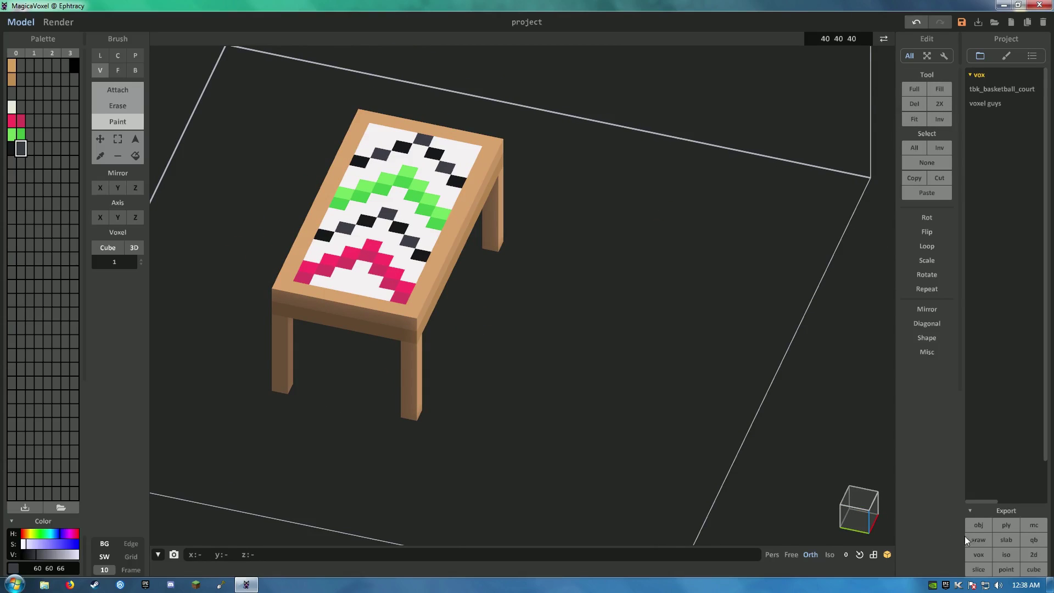
# Step: In perspective view with tan selected, place four leg voxels on the floor beside the table
pyautogui.click(772, 554)
pyautogui.moveTo(527, 409); pyautogui.dragTo(531, 331, button='right')
pyautogui.click(10, 70)
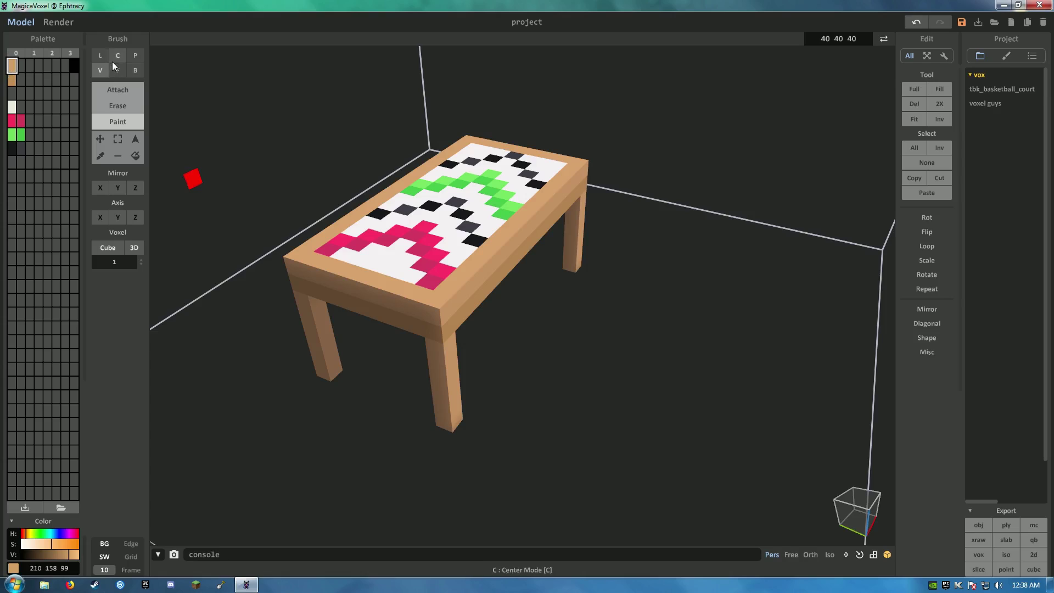
pyautogui.moveTo(417, 285); pyautogui.dragTo(516, 347, button='right')
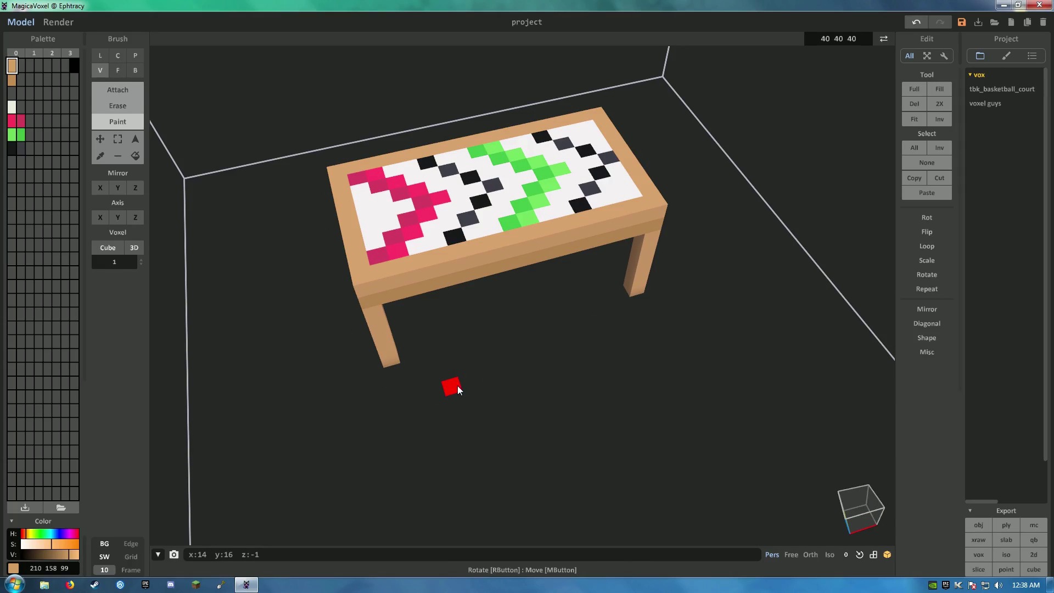
pyautogui.click(118, 90)
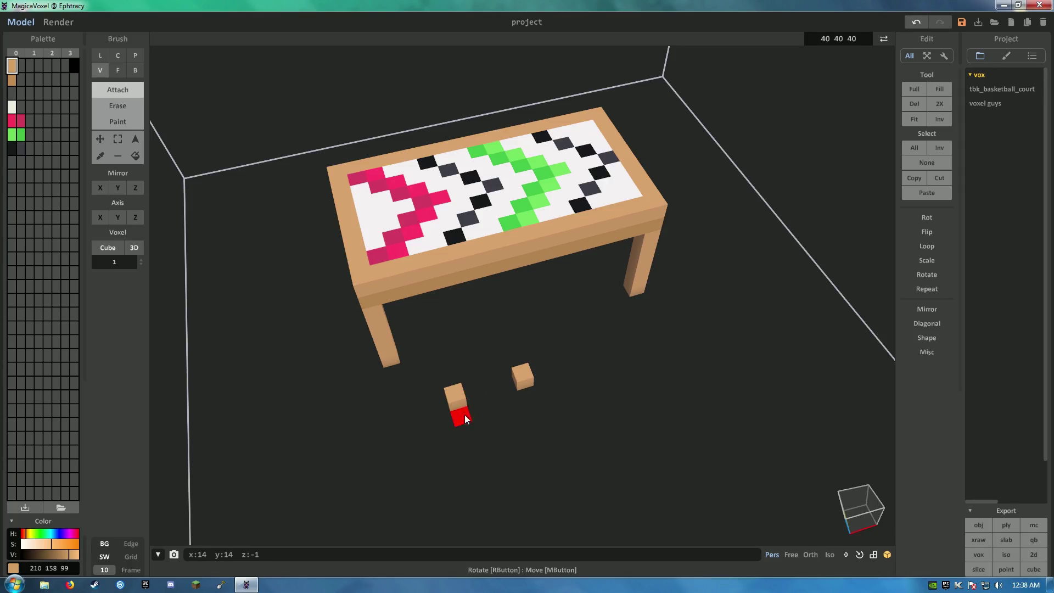
pyautogui.click(548, 442)
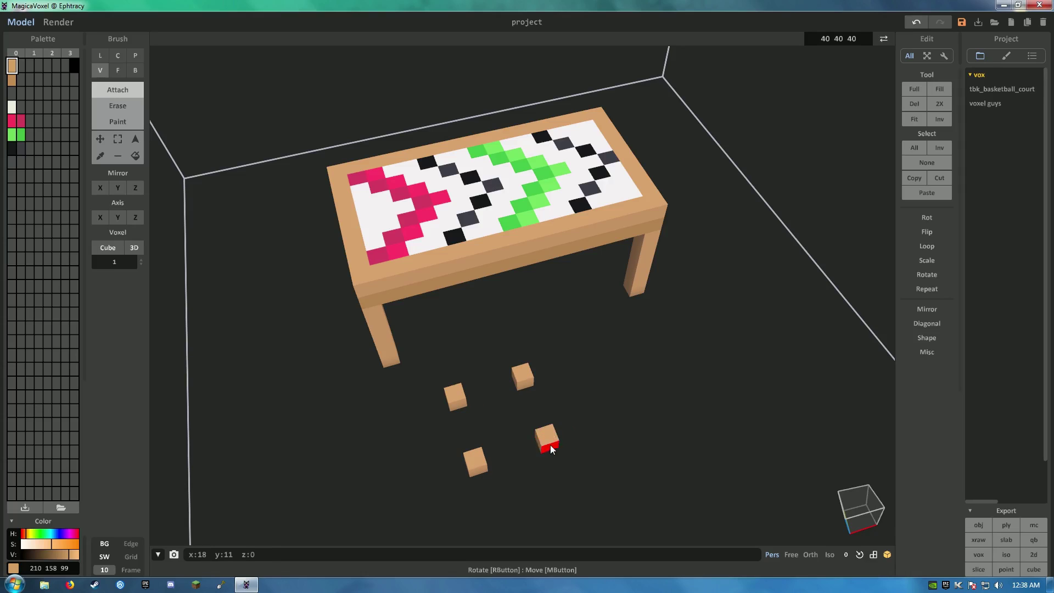
# Step: Extrude the four tan cubes upward into chair legs with the Face brush
pyautogui.moveTo(551, 446); pyautogui.dragTo(575, 388, button='right')
pyautogui.click(117, 70)
pyautogui.moveTo(484, 368); pyautogui.dragTo(488, 335)
pyautogui.moveTo(549, 350); pyautogui.dragTo(550, 329)
pyautogui.moveTo(533, 394); pyautogui.dragTo(533, 360)
pyautogui.moveTo(598, 374); pyautogui.dragTo(599, 342)
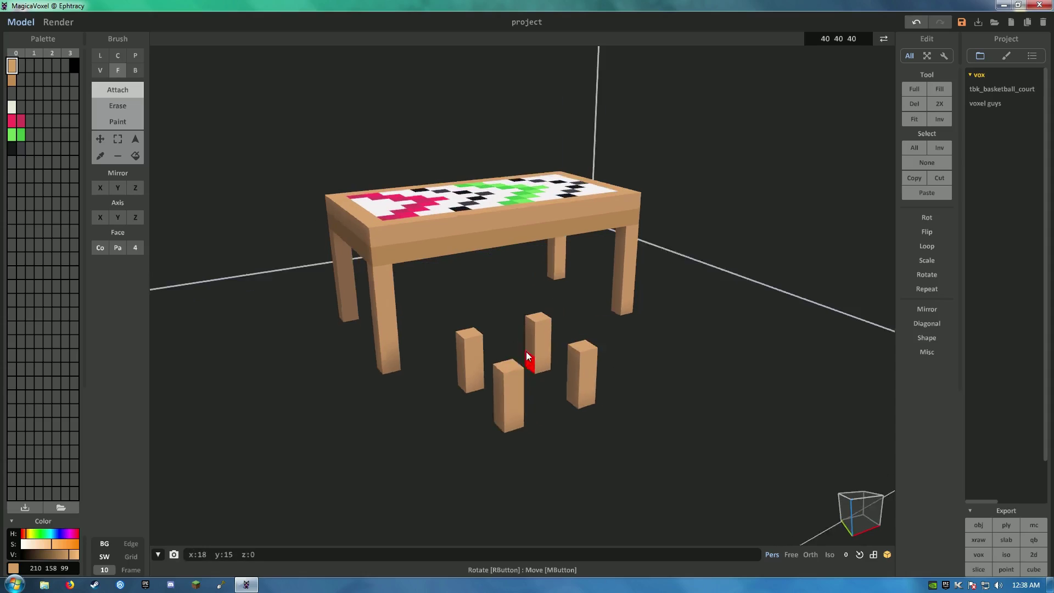
pyautogui.scroll(3, 526, 352)
# Step: Add the seat across the legs and extend a tall back upward along its rear
pyautogui.click(100, 70)
pyautogui.moveTo(534, 341); pyautogui.dragTo(543, 385)
pyautogui.click(117, 71)
pyautogui.moveTo(544, 364); pyautogui.dragTo(620, 357, button='right')
pyautogui.click(100, 70)
pyautogui.moveTo(603, 341); pyautogui.dragTo(618, 236)
# Step: Box-select the whole chair and move it toward the table
pyautogui.click(117, 70)
pyautogui.moveTo(609, 308); pyautogui.dragTo(585, 198, button='right')
pyautogui.click(117, 139)
pyautogui.moveTo(565, 348); pyautogui.dragTo(712, 135)
pyautogui.moveTo(712, 135); pyautogui.dragTo(631, 192, button='right')
pyautogui.click(100, 139)
pyautogui.moveTo(609, 310); pyautogui.dragTo(591, 312)
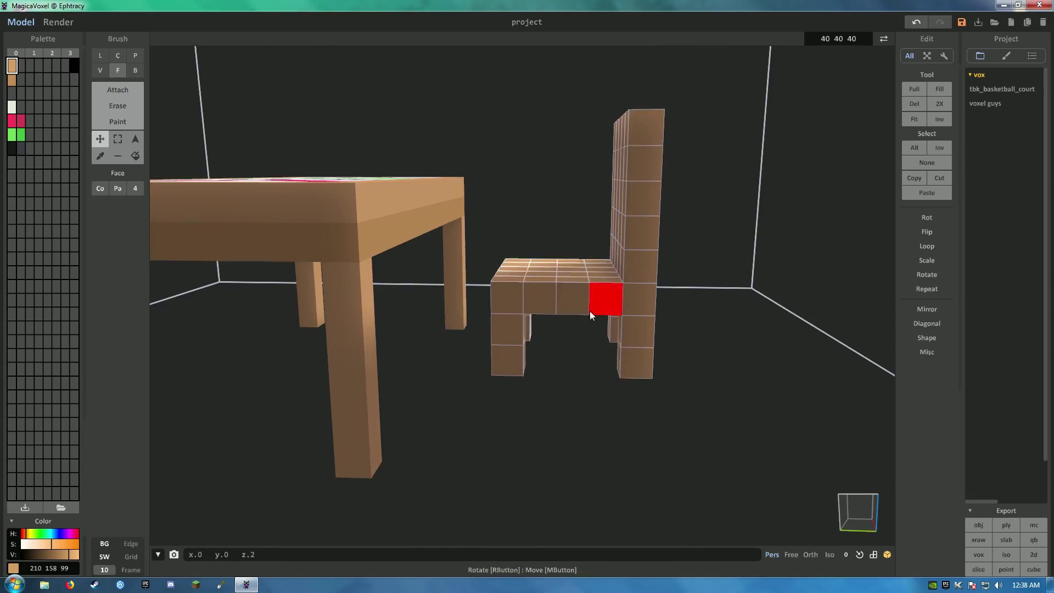
pyautogui.moveTo(591, 313); pyautogui.dragTo(582, 208, button='right')
# Step: Reselect the chair and push it left under the table, viewed from the front
pyautogui.click(118, 90)
pyautogui.click(100, 70)
pyautogui.click(927, 162)
pyautogui.click(117, 140)
pyautogui.moveTo(558, 420); pyautogui.dragTo(631, 203)
pyautogui.click(100, 139)
pyautogui.moveTo(579, 350); pyautogui.dragTo(471, 354)
pyautogui.moveTo(571, 335); pyautogui.dragTo(446, 283, button='right')
pyautogui.moveTo(447, 282); pyautogui.dragTo(475, 338, button='middle')
pyautogui.moveTo(476, 337); pyautogui.dragTo(499, 333, button='right')
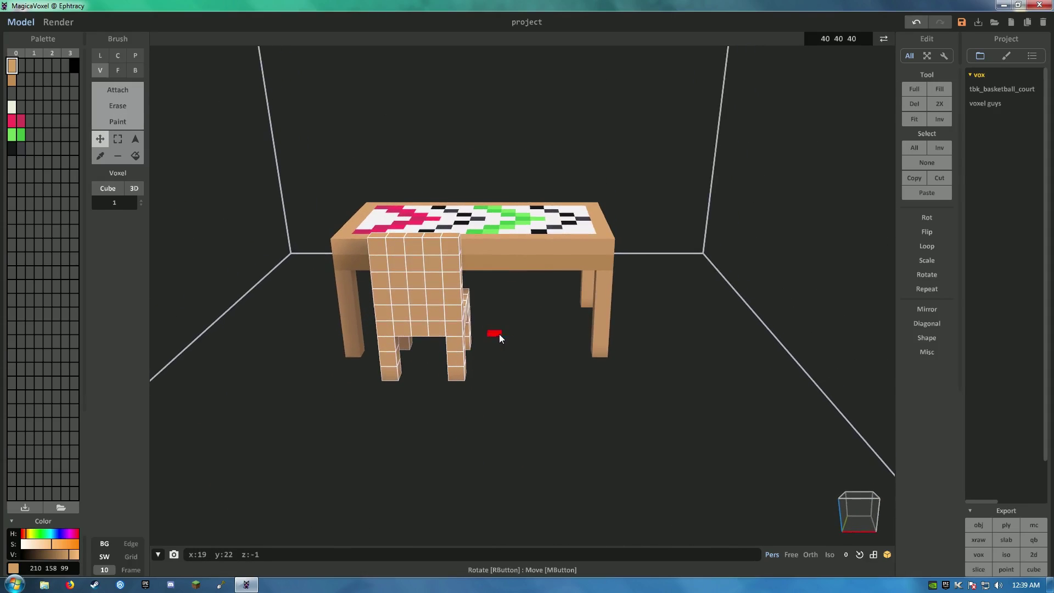
# Step: Copy and paste the chair, placing the copy beside the original
pyautogui.click(914, 180)
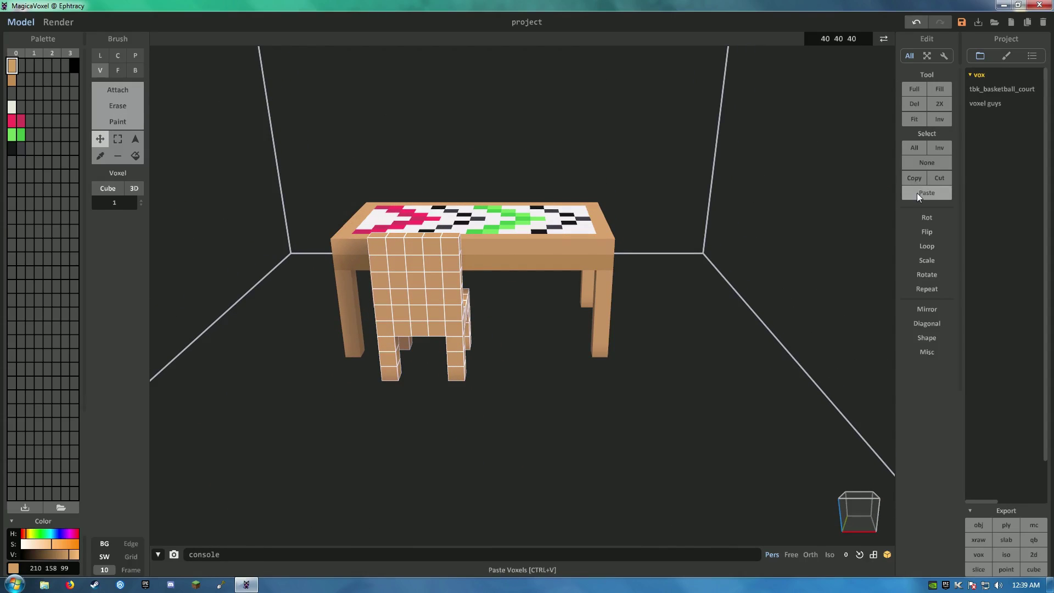
pyautogui.click(918, 192)
pyautogui.moveTo(391, 330); pyautogui.dragTo(501, 330)
pyautogui.moveTo(502, 331); pyautogui.dragTo(386, 349, button='right')
# Step: Paste another chair and flip it on Y to face the table's other side
pyautogui.click(930, 189)
pyautogui.moveTo(776, 239); pyautogui.dragTo(736, 242, button='right')
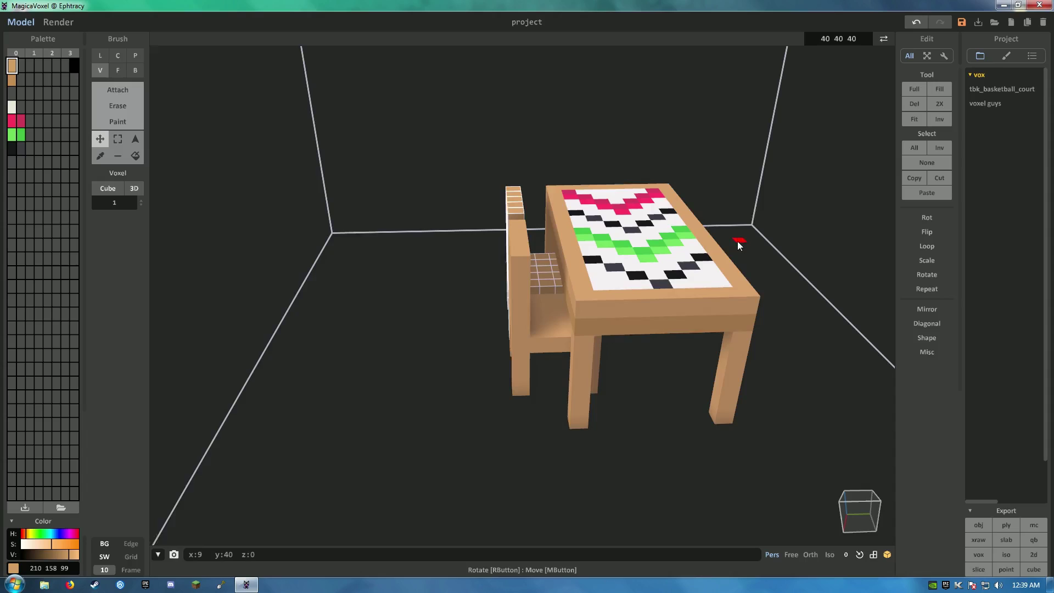
pyautogui.click(939, 230)
pyautogui.click(927, 246)
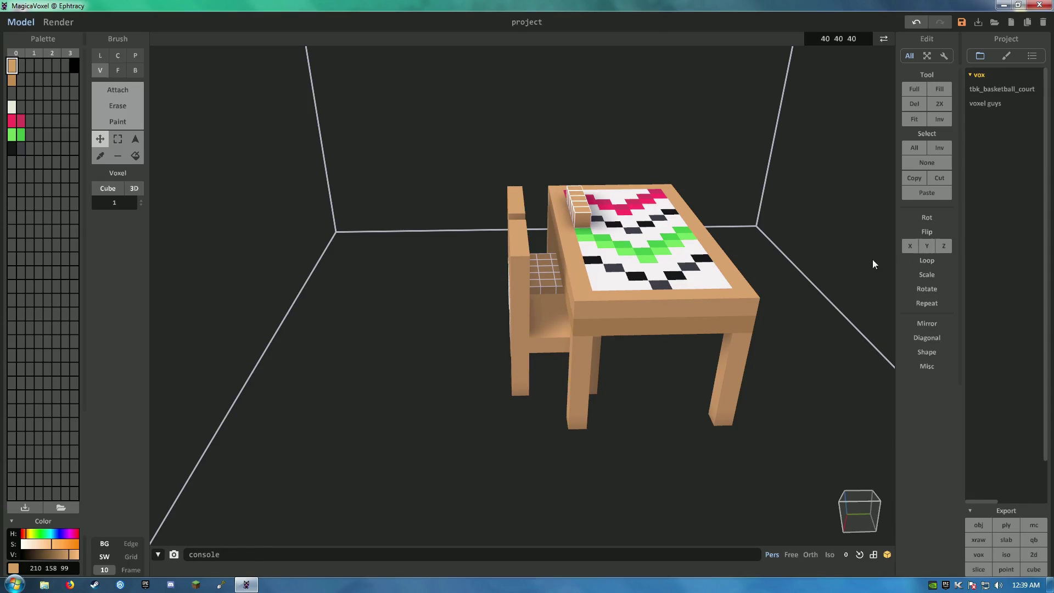
pyautogui.moveTo(871, 259); pyautogui.dragTo(579, 287, button='right')
# Step: Paste one more chair copy and slide it left into place
pyautogui.click(914, 178)
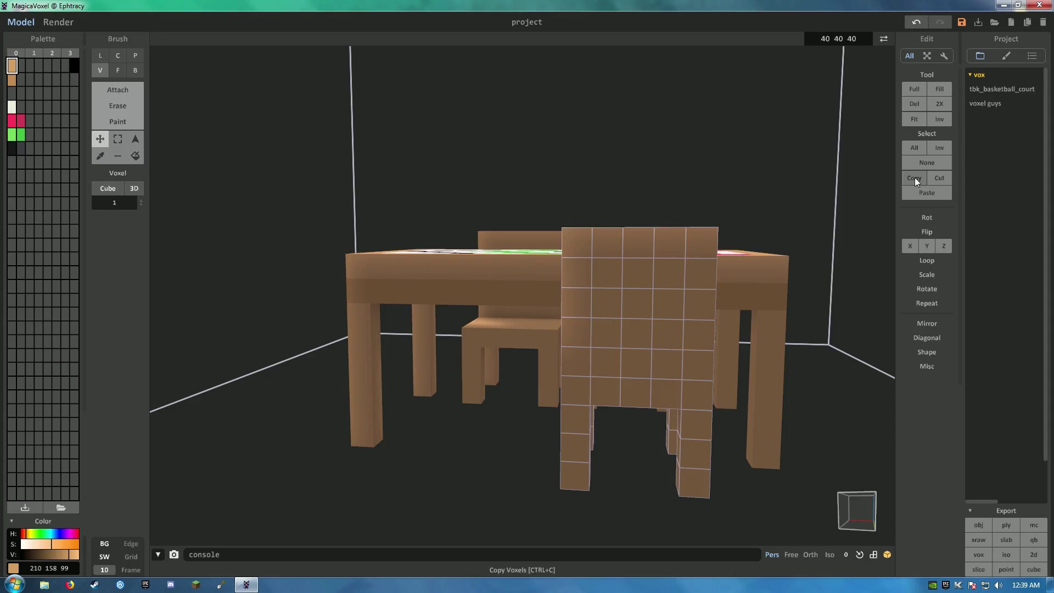
pyautogui.click(922, 191)
pyautogui.moveTo(615, 390); pyautogui.dragTo(432, 390)
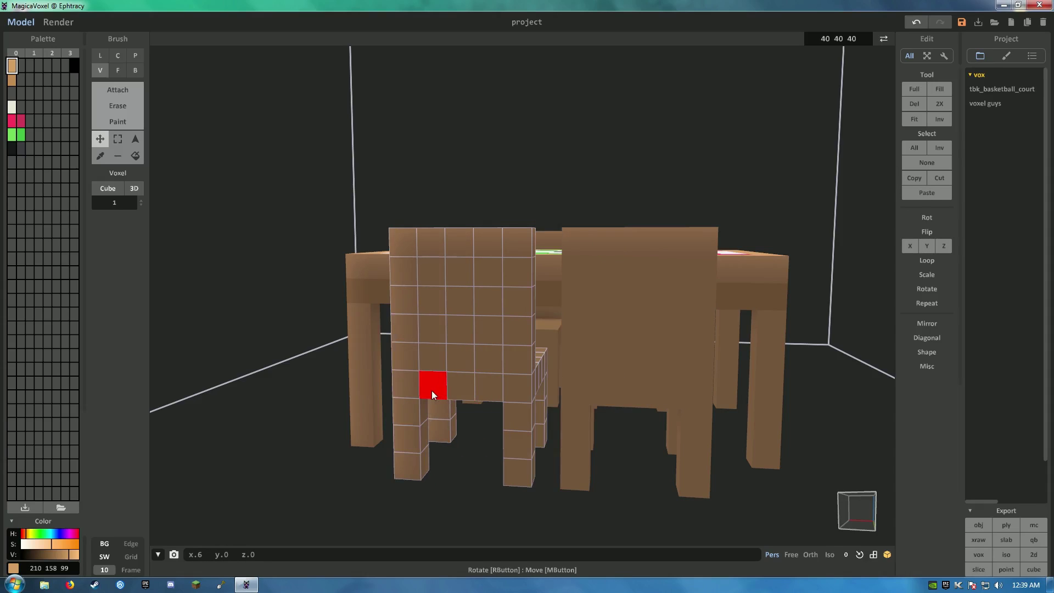
pyautogui.moveTo(431, 390); pyautogui.dragTo(509, 295, button='right')
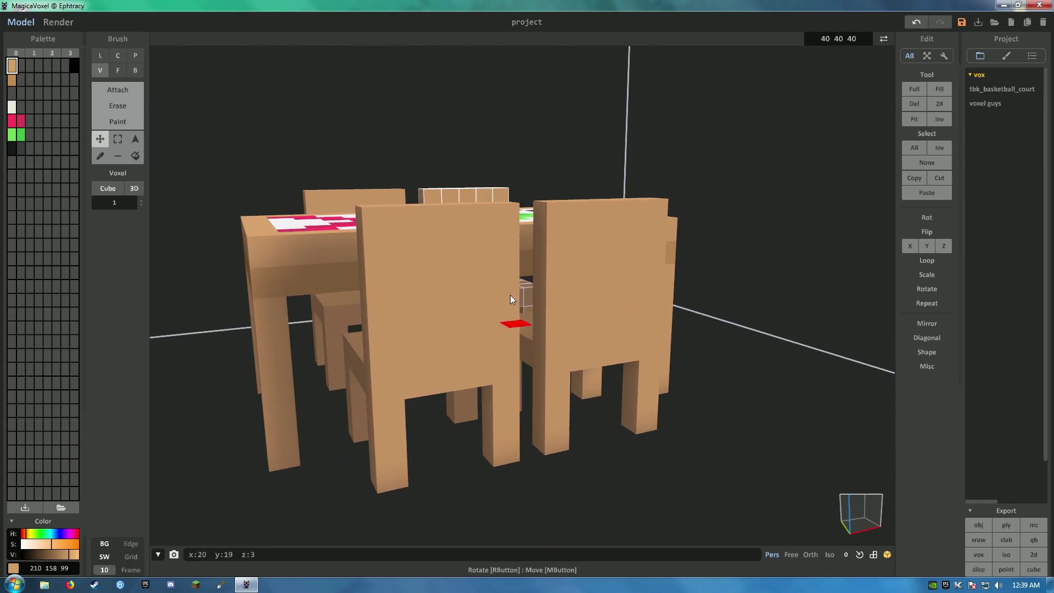
# Step: Paint darker tan rectangles onto two chair backs with the box Paint brush
pyautogui.click(12, 80)
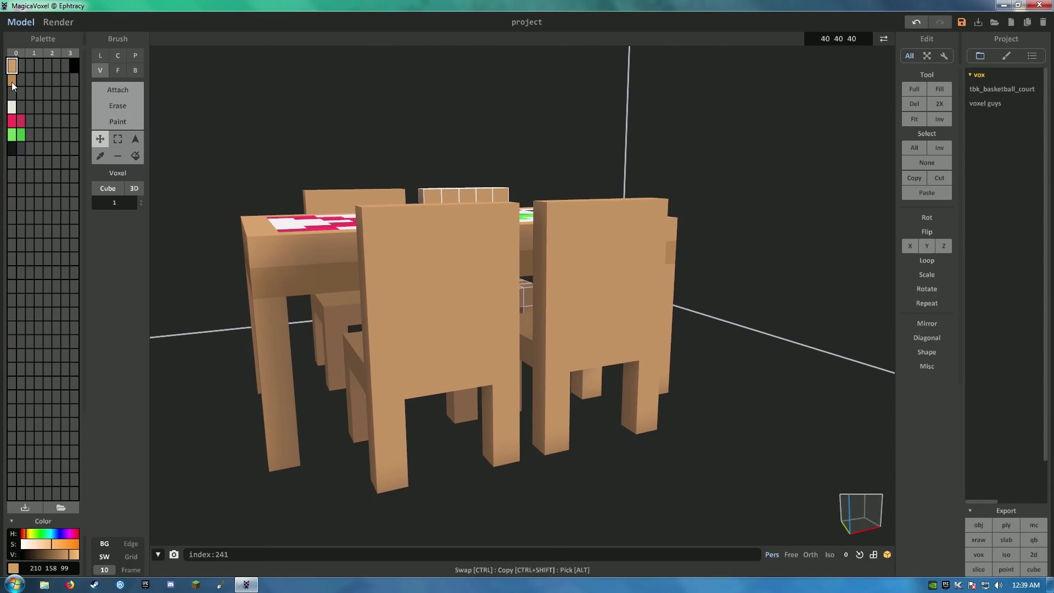
pyautogui.click(136, 72)
pyautogui.click(121, 120)
pyautogui.moveTo(402, 244); pyautogui.dragTo(476, 345)
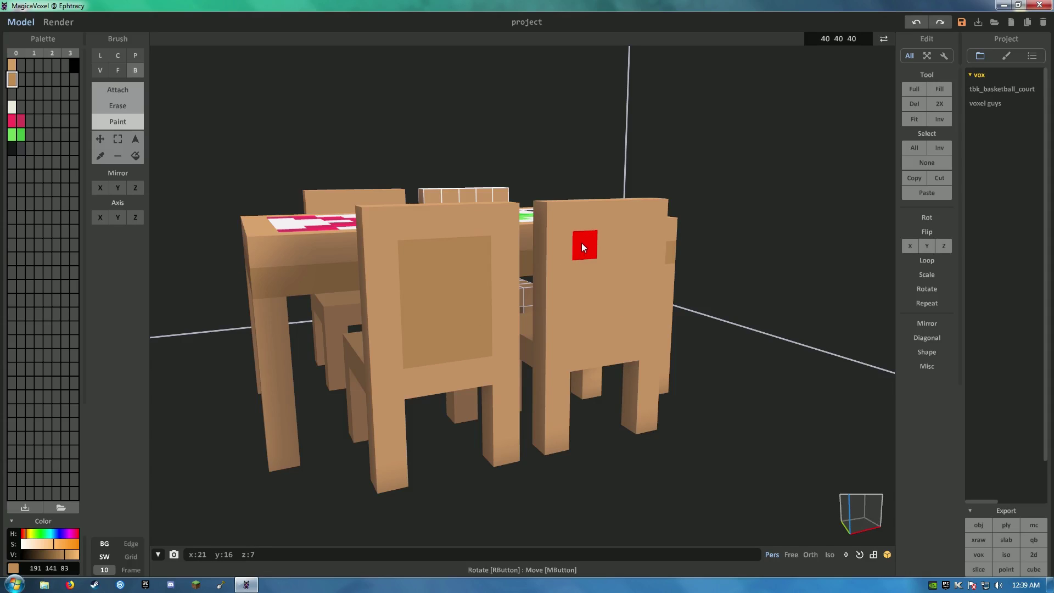
pyautogui.moveTo(629, 333)
pyautogui.mouseDown(button='right')
pyautogui.moveTo(518, 292)
pyautogui.moveTo(667, 274)
pyautogui.mouseUp(button='right')
pyautogui.moveTo(699, 246)
pyautogui.mouseDown()
pyautogui.moveTo(632, 322)
pyautogui.moveTo(630, 344)
pyautogui.mouseUp()
# Step: Clear the chair selection and orbit to inspect the set from several angles
pyautogui.click(926, 162)
pyautogui.moveTo(607, 197); pyautogui.dragTo(509, 222, button='right')
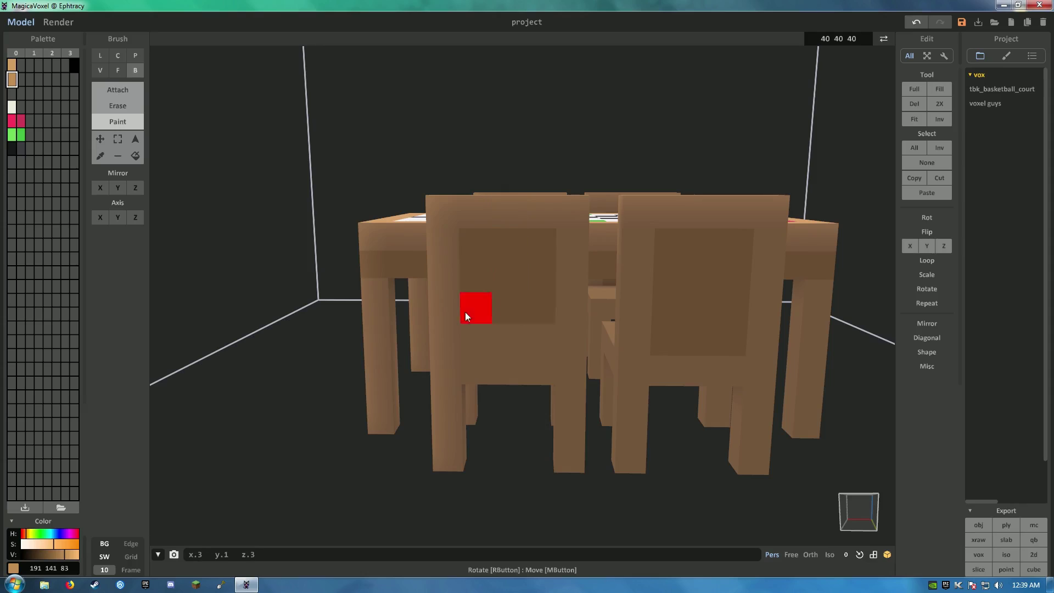
pyautogui.moveTo(466, 346)
pyautogui.mouseDown(button='right')
pyautogui.moveTo(498, 304)
pyautogui.moveTo(516, 308)
pyautogui.moveTo(483, 301)
pyautogui.moveTo(450, 353)
pyautogui.moveTo(384, 334)
pyautogui.moveTo(387, 349)
pyautogui.moveTo(532, 336)
pyautogui.moveTo(514, 334)
pyautogui.mouseUp(button='right')
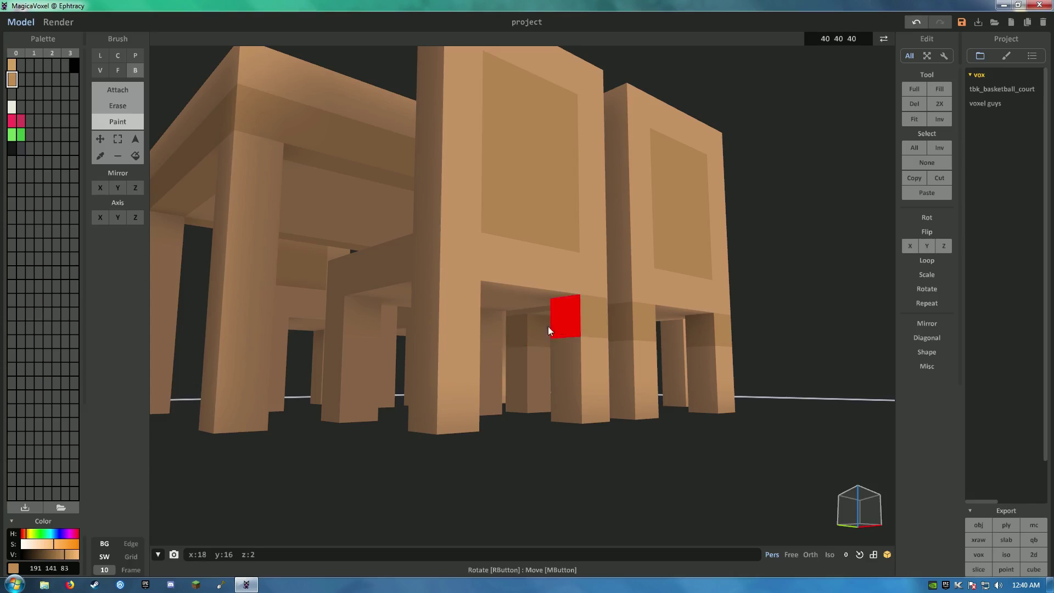
pyautogui.moveTo(451, 318)
pyautogui.mouseDown(button='right')
pyautogui.moveTo(443, 335)
pyautogui.moveTo(381, 327)
pyautogui.moveTo(431, 337)
pyautogui.moveTo(416, 343)
pyautogui.moveTo(394, 340)
pyautogui.moveTo(567, 331)
pyautogui.moveTo(605, 364)
pyautogui.moveTo(527, 392)
pyautogui.moveTo(627, 391)
pyautogui.moveTo(598, 366)
pyautogui.moveTo(527, 392)
pyautogui.moveTo(446, 271)
pyautogui.moveTo(419, 274)
pyautogui.mouseUp(button='right')
pyautogui.moveTo(252, 150); pyautogui.dragTo(522, 349, button='right')
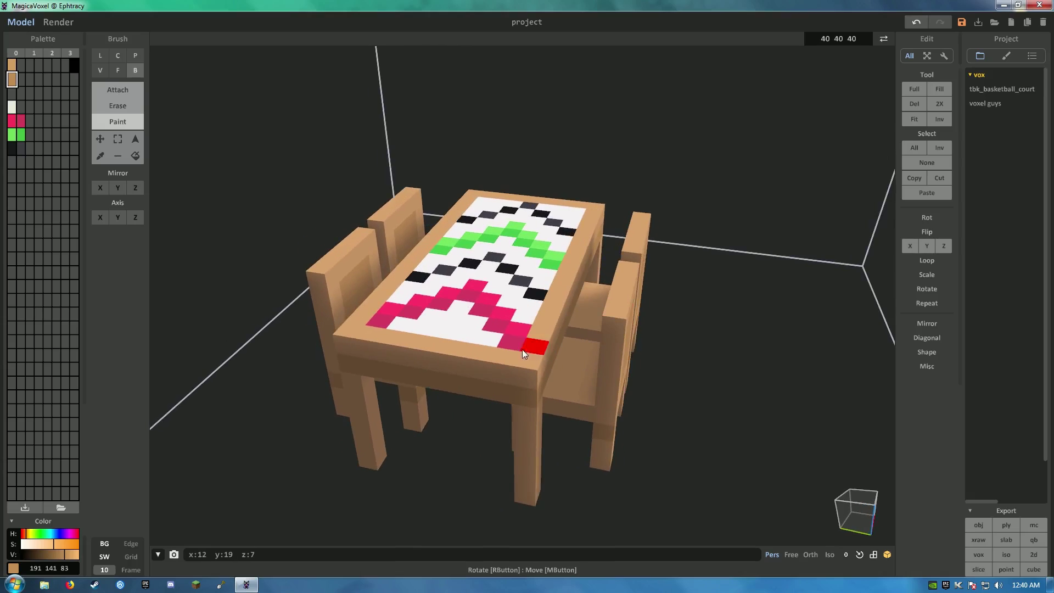
pyautogui.moveTo(341, 338); pyautogui.dragTo(377, 383, button='right')
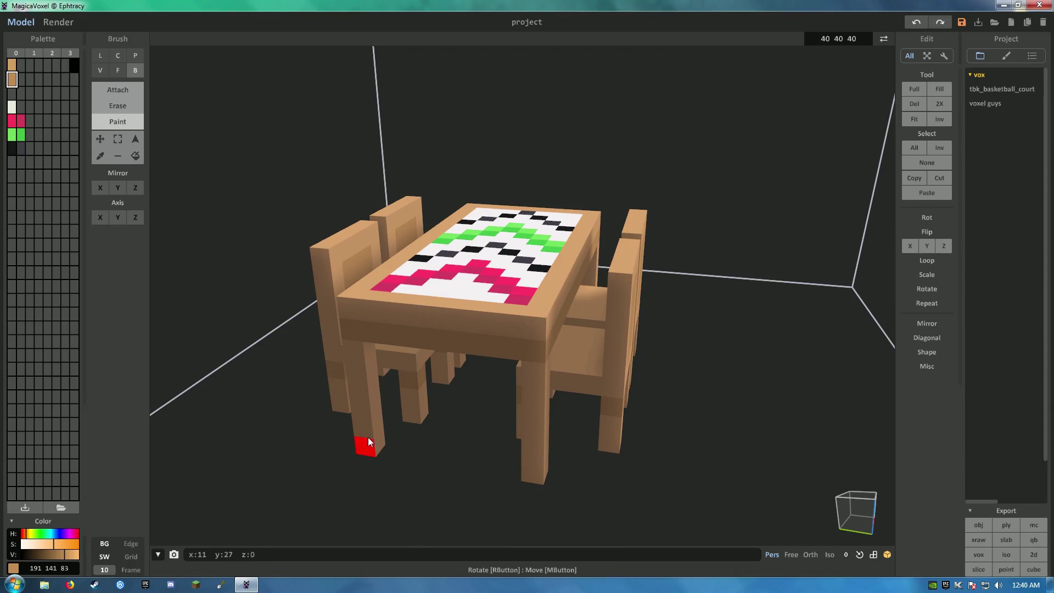
pyautogui.moveTo(574, 448); pyautogui.dragTo(490, 420, button='right')
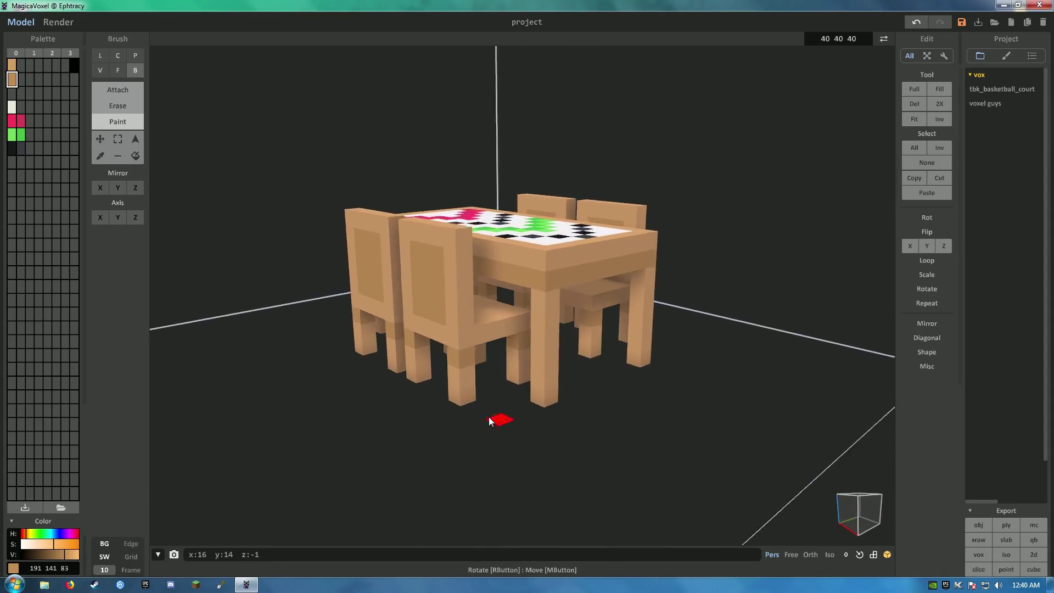
# Step: Undo the last paint stroke and paint darker bands on two table legs
pyautogui.hotkey('ctrl', 'z')
pyautogui.click(541, 378)
pyautogui.moveTo(672, 386); pyautogui.dragTo(629, 378, button='right')
pyautogui.click(629, 378)
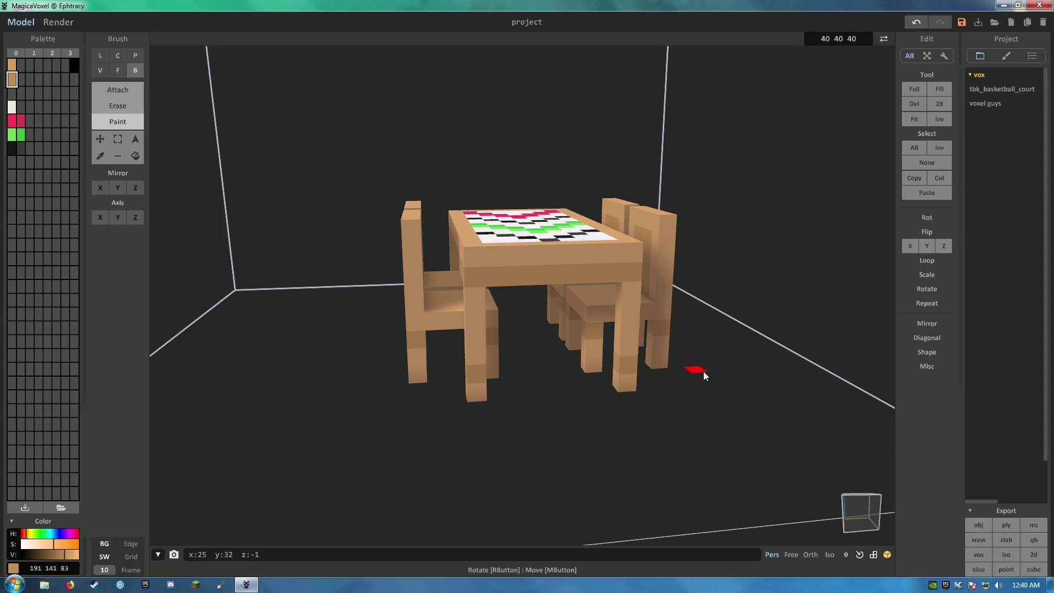
pyautogui.moveTo(703, 371); pyautogui.dragTo(614, 366, button='right')
pyautogui.moveTo(577, 328); pyautogui.dragTo(556, 378, button='middle')
pyautogui.moveTo(555, 378); pyautogui.dragTo(728, 307, button='right')
# Step: Erase the top corner voxels of the chair backs, undoing one stray tabletop erase
pyautogui.click(118, 105)
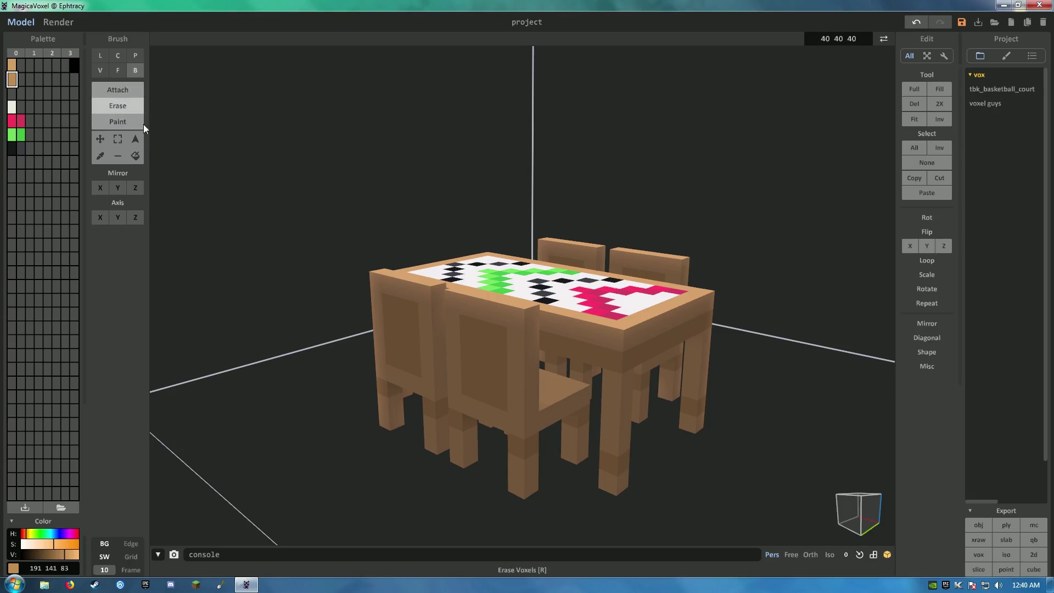
pyautogui.click(100, 70)
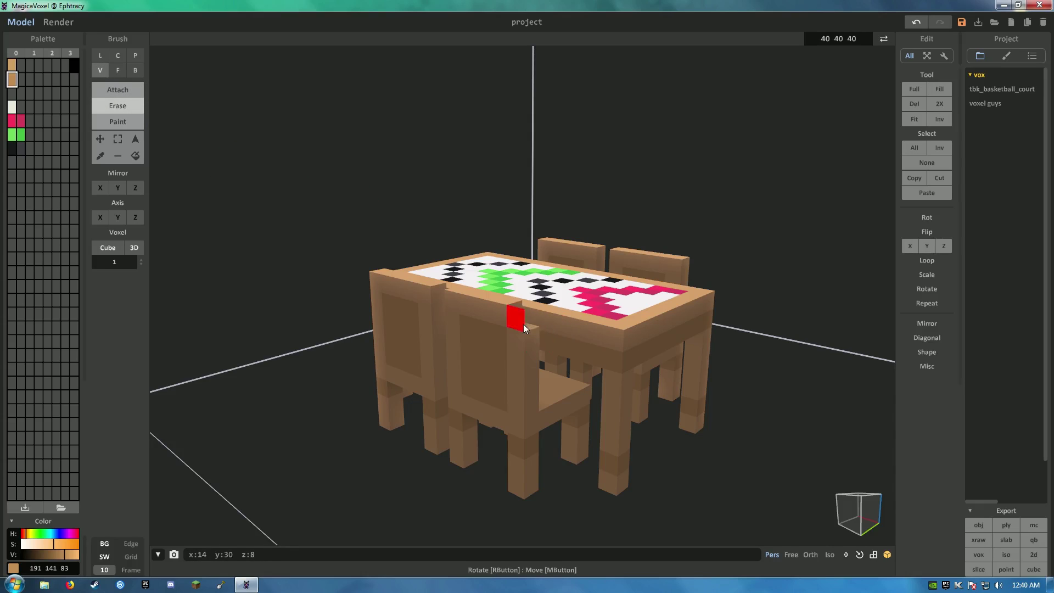
pyautogui.moveTo(523, 324); pyautogui.dragTo(562, 319, button='right')
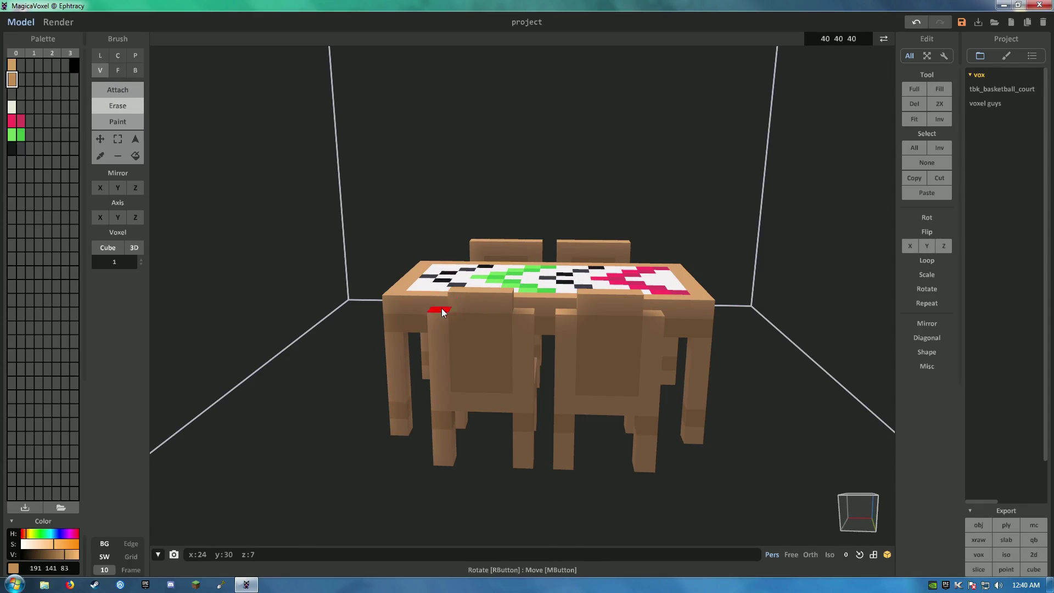
pyautogui.moveTo(441, 308); pyautogui.dragTo(553, 325, button='right')
pyautogui.click(383, 289)
pyautogui.click(419, 247)
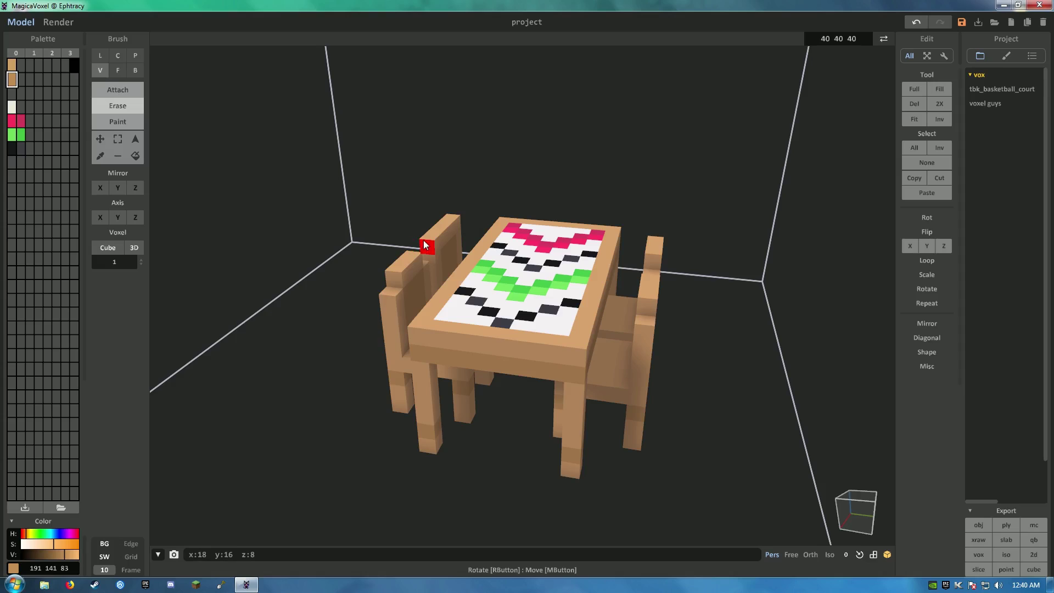
pyautogui.click(426, 244)
pyautogui.click(417, 341)
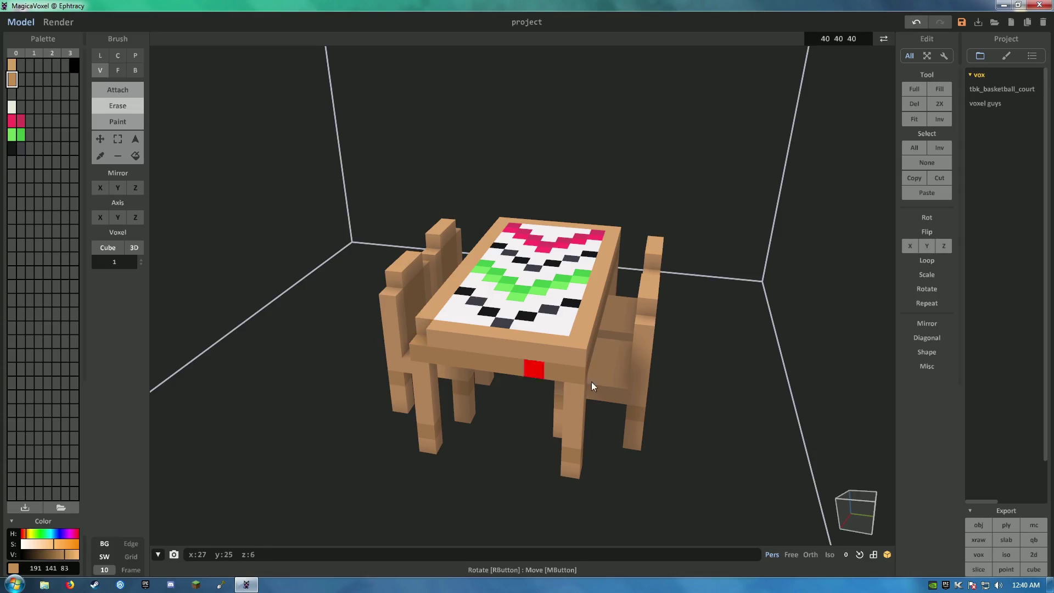
pyautogui.moveTo(577, 349); pyautogui.dragTo(623, 357, button='right')
pyautogui.hotkey('ctrl', 'z')
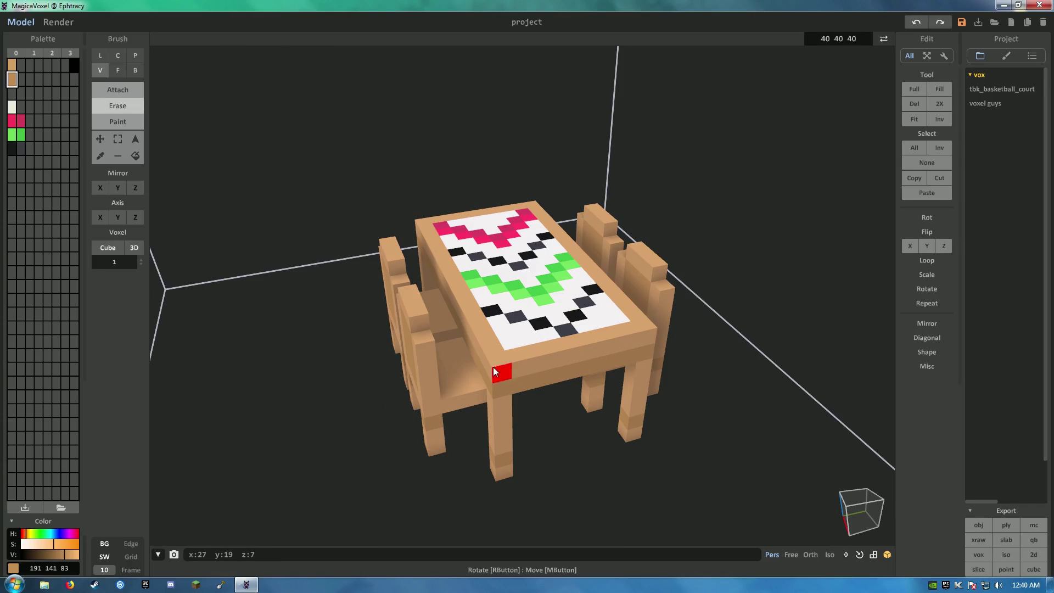
pyautogui.moveTo(493, 367)
pyautogui.mouseDown(button='right')
pyautogui.moveTo(621, 353)
pyautogui.moveTo(528, 403)
pyautogui.moveTo(607, 401)
pyautogui.moveTo(562, 413)
pyautogui.moveTo(531, 397)
pyautogui.moveTo(710, 376)
pyautogui.moveTo(719, 433)
pyautogui.moveTo(773, 472)
pyautogui.mouseUp(button='right')
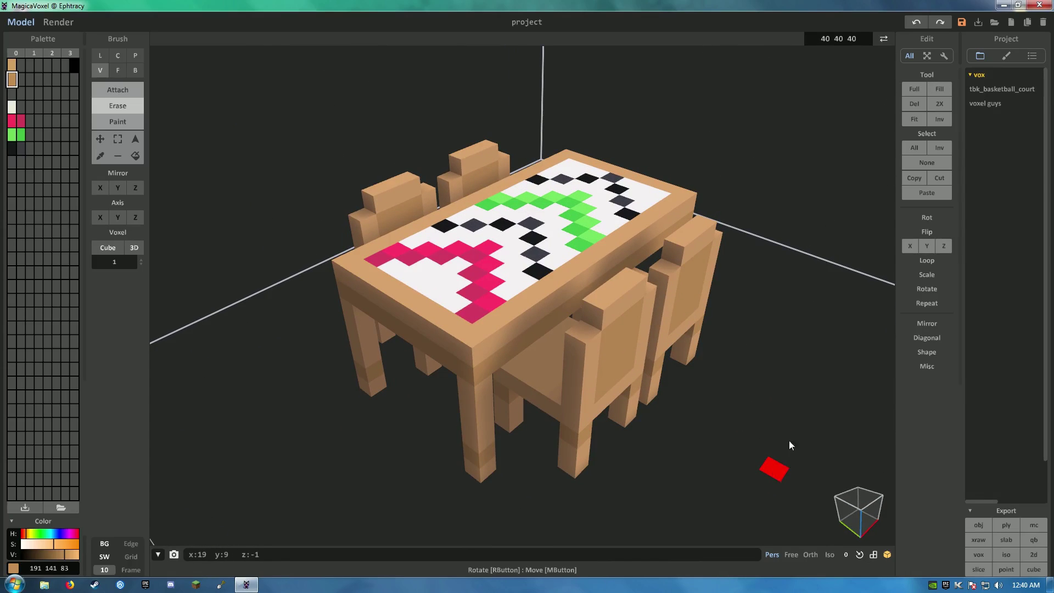
# Step: Switch to the Render view, zoom, and recentre the table and four chairs
pyautogui.click(58, 22)
pyautogui.scroll(-10, 514, 273)
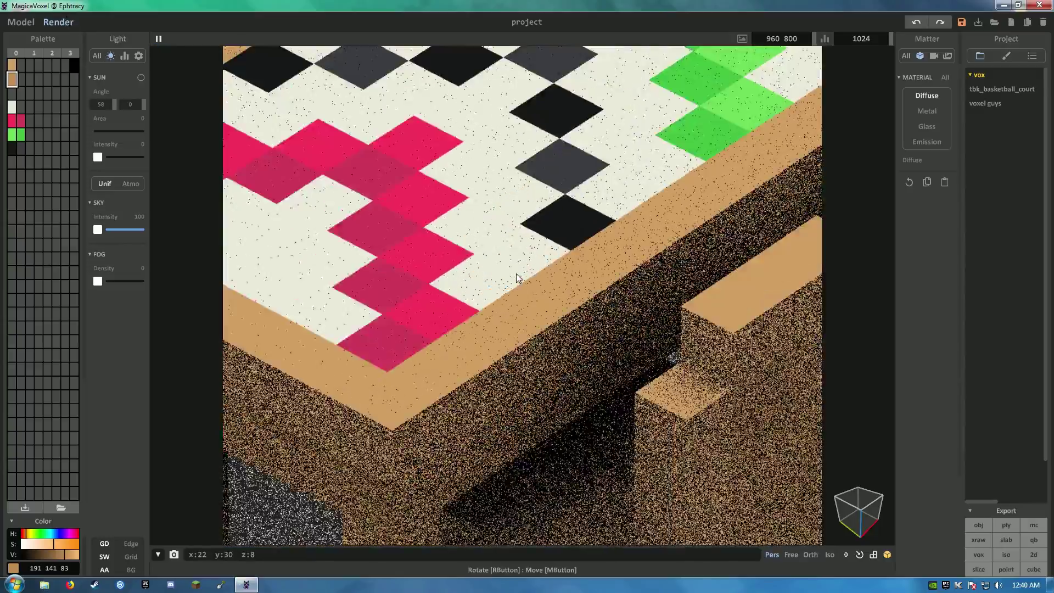
pyautogui.scroll(6, 823, 406)
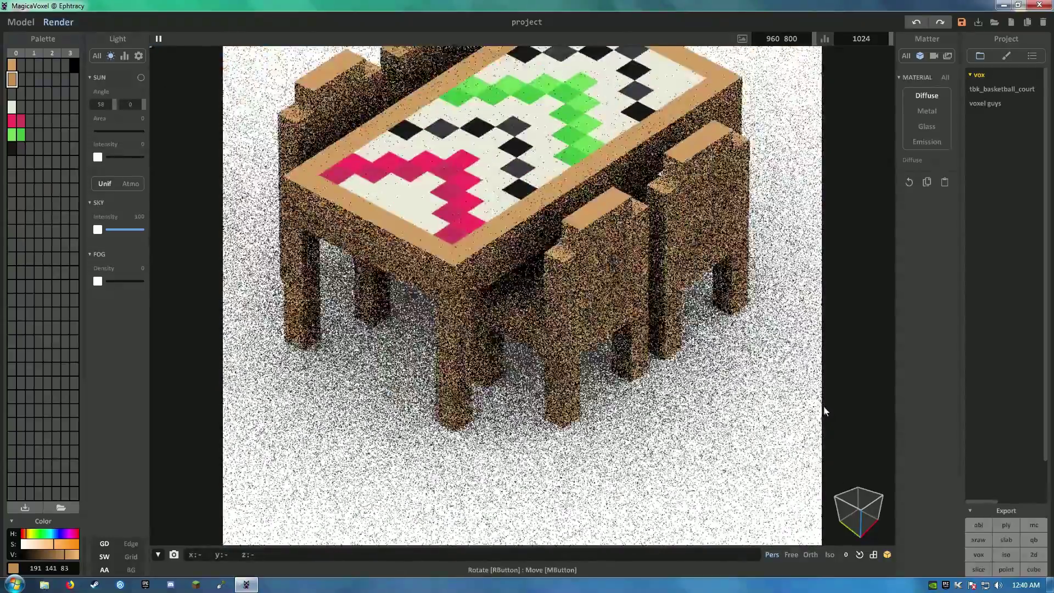
pyautogui.moveTo(824, 407); pyautogui.dragTo(824, 409, button='middle')
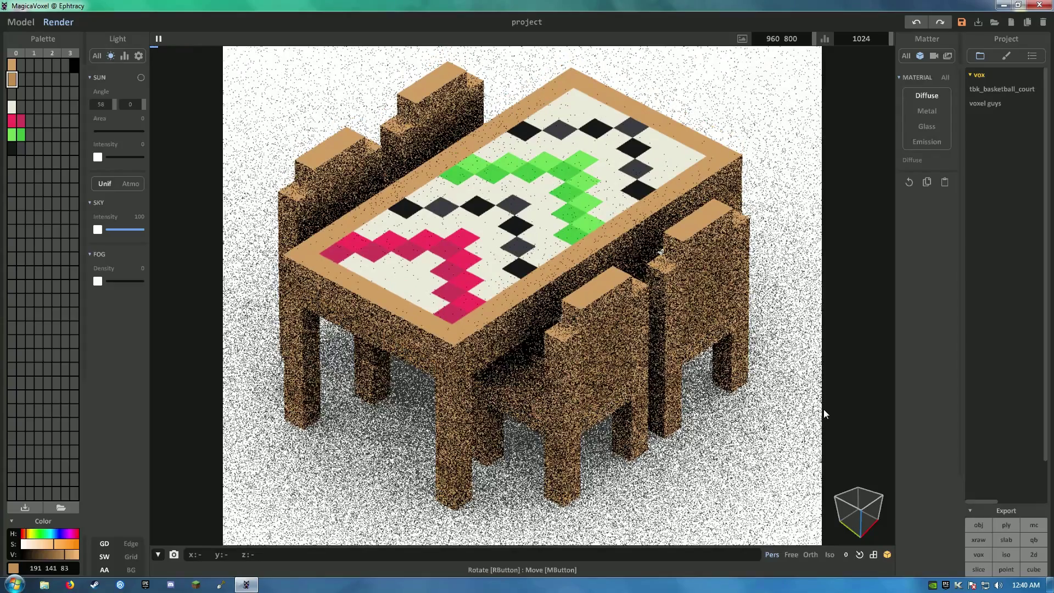